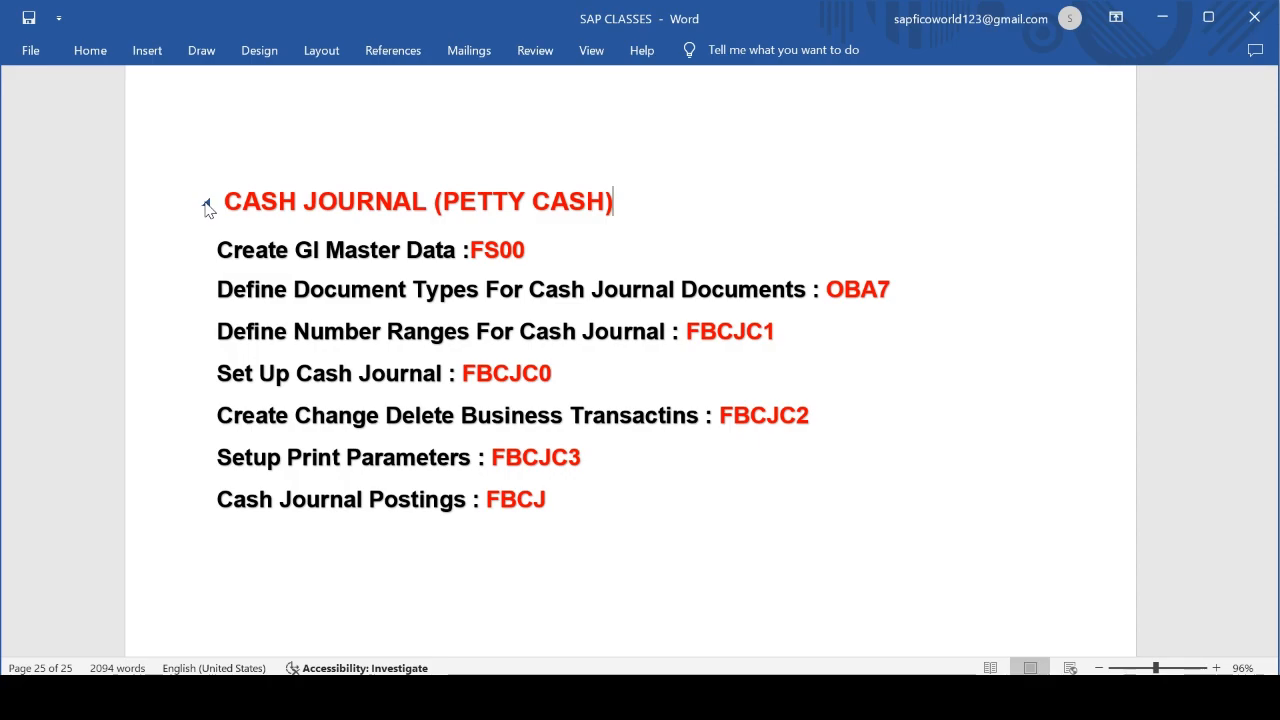
Step: Switch to SAP and open central G/L account maintenance with transaction FS00
key(alt+Tab)
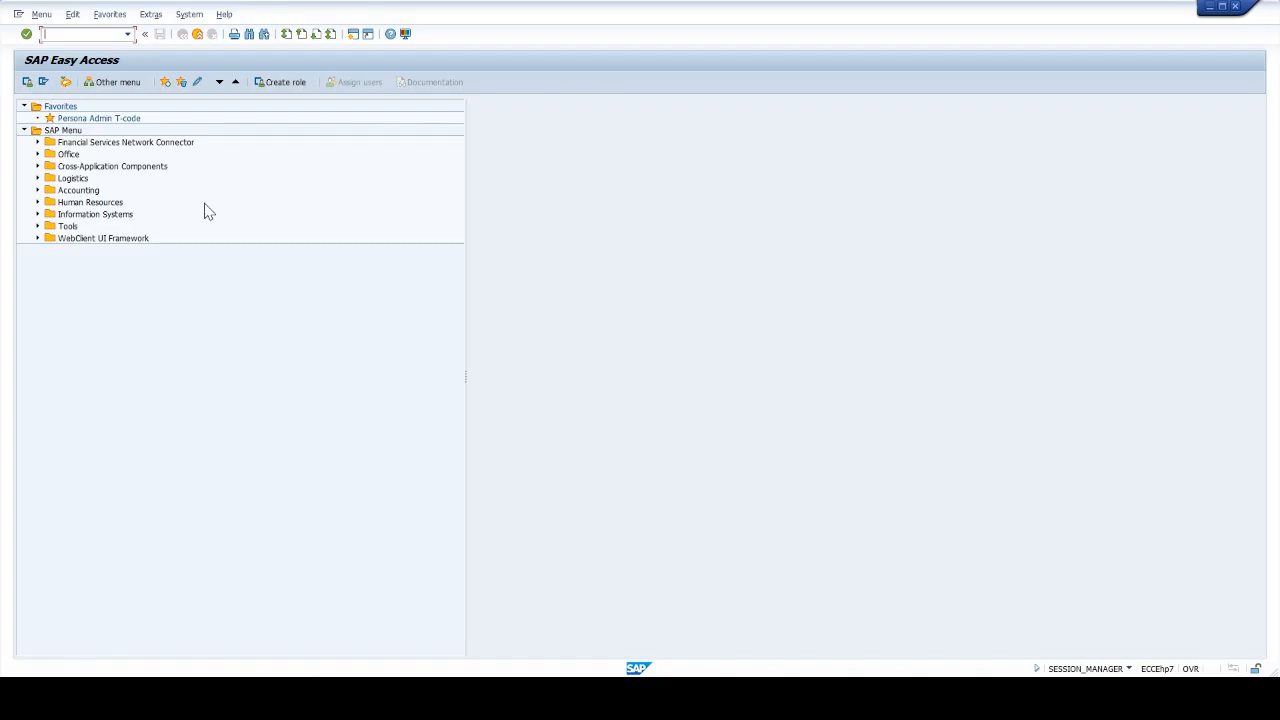
text(FS00)
key(Return)
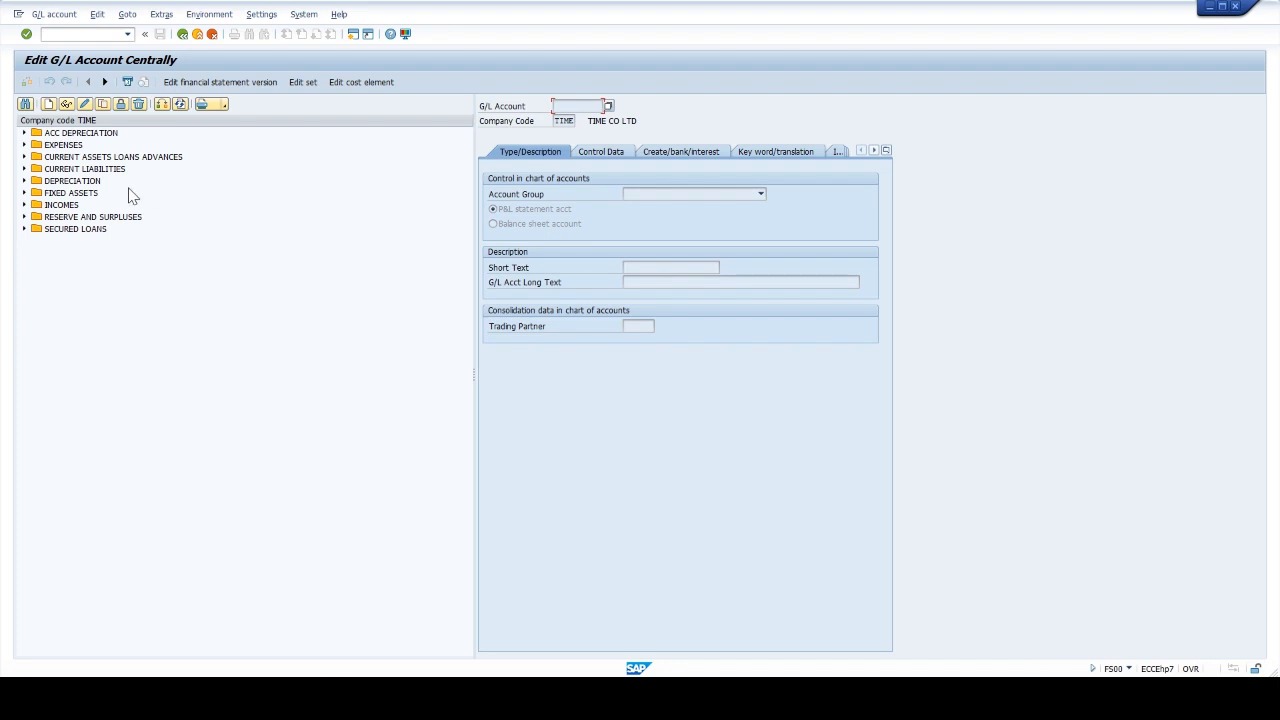
Step: Copy the CASH A/C account 2201 under current assets loans advances as new G/L account 2209 in company code TIME
click(24, 157)
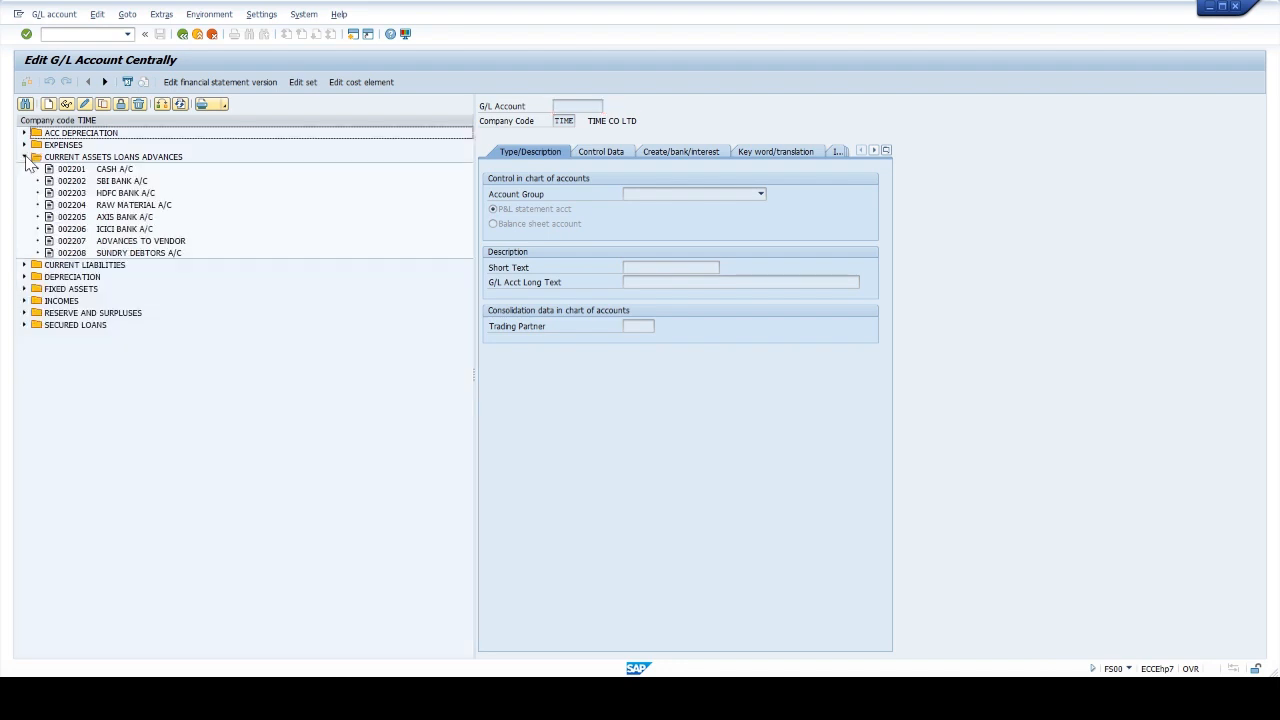
click(104, 170)
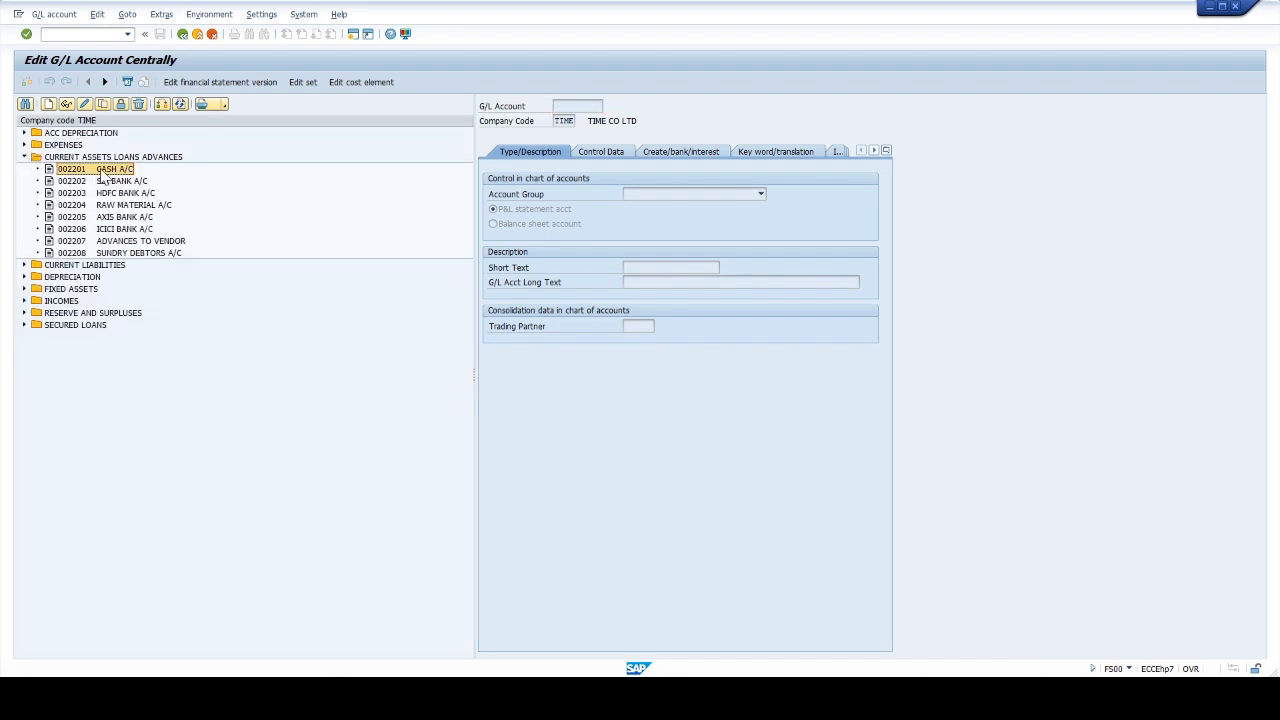
click(102, 104)
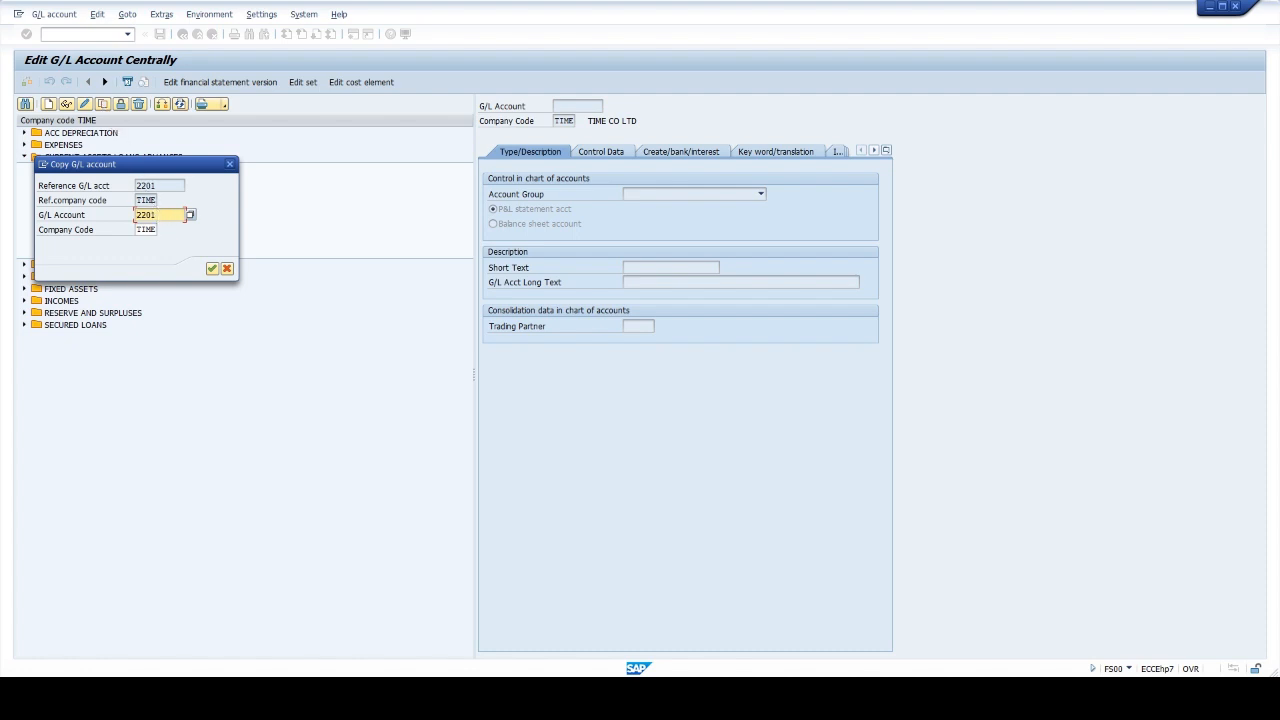
key(BackSpace)
text(9)
key(Return)
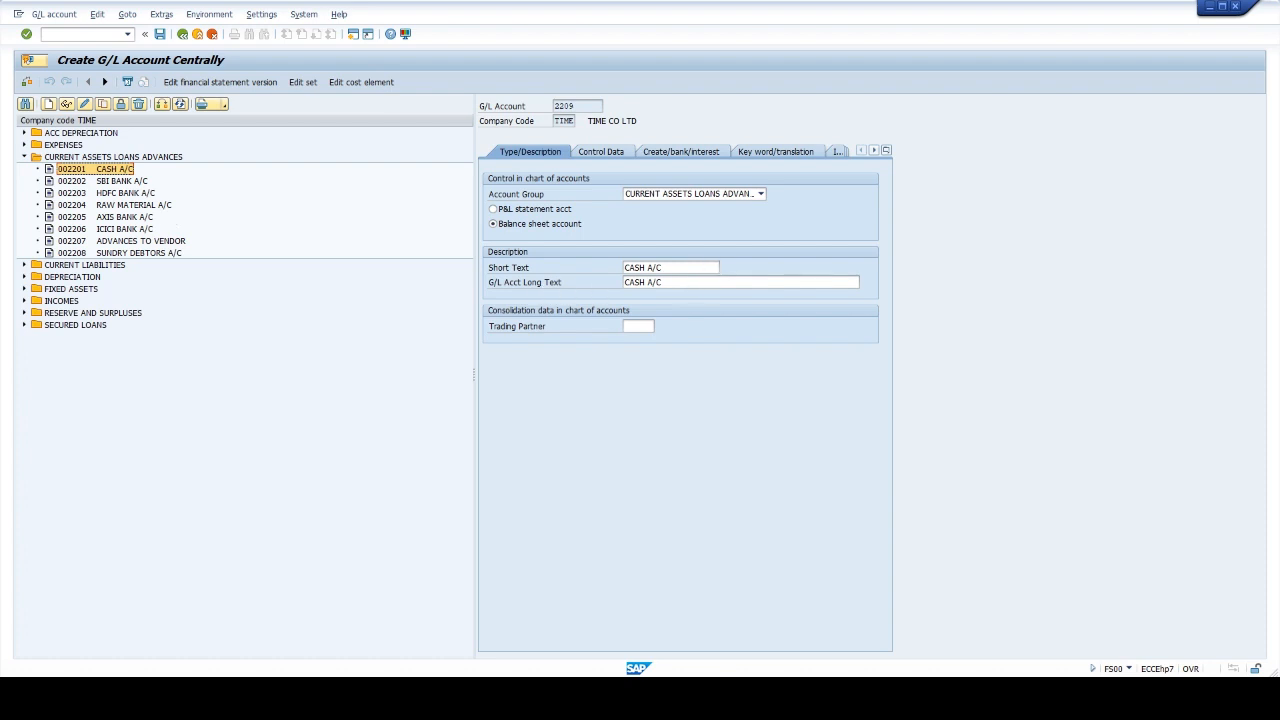
Step: Set both the short text and the long text of the new G/L account 2209 to CASH TO BANK A/C
click(662, 268)
key(BackSpace)
key(BackSpace)
key(BackSpace)
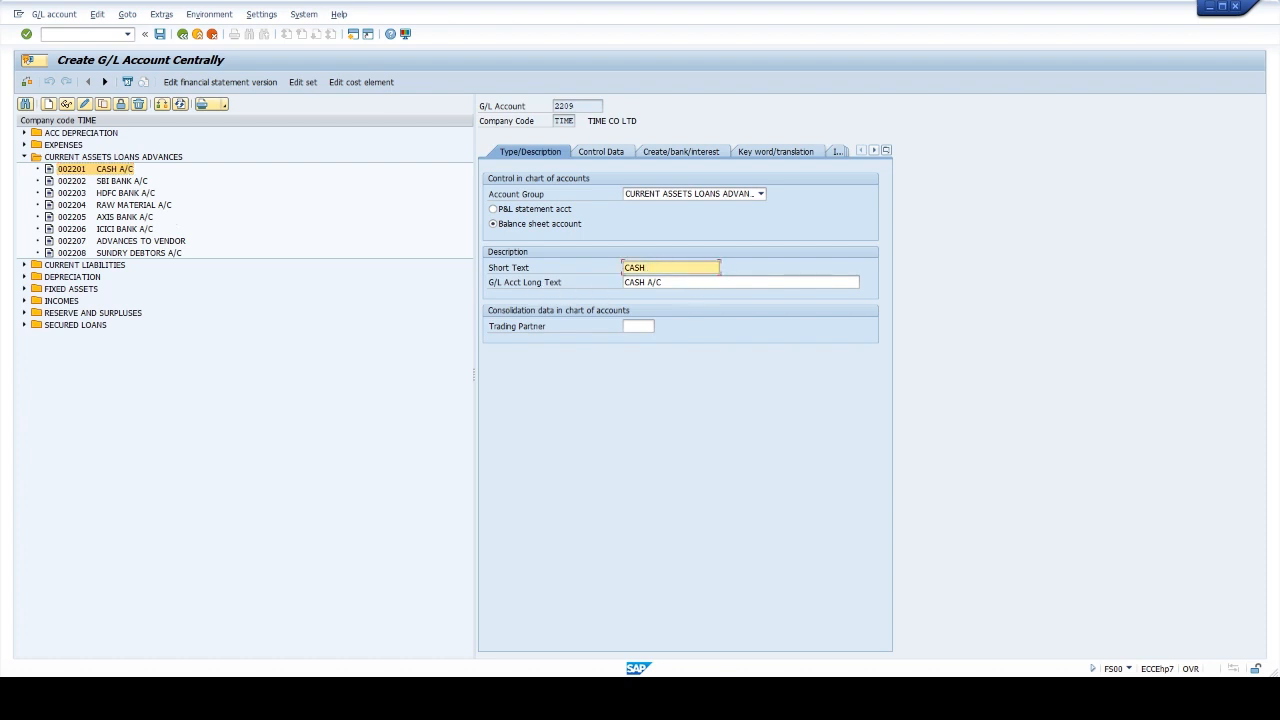
text(TO BANK A/C)
key(ctrl+a)
key(ctrl+c)
key(Tab)
key(ctrl+v)
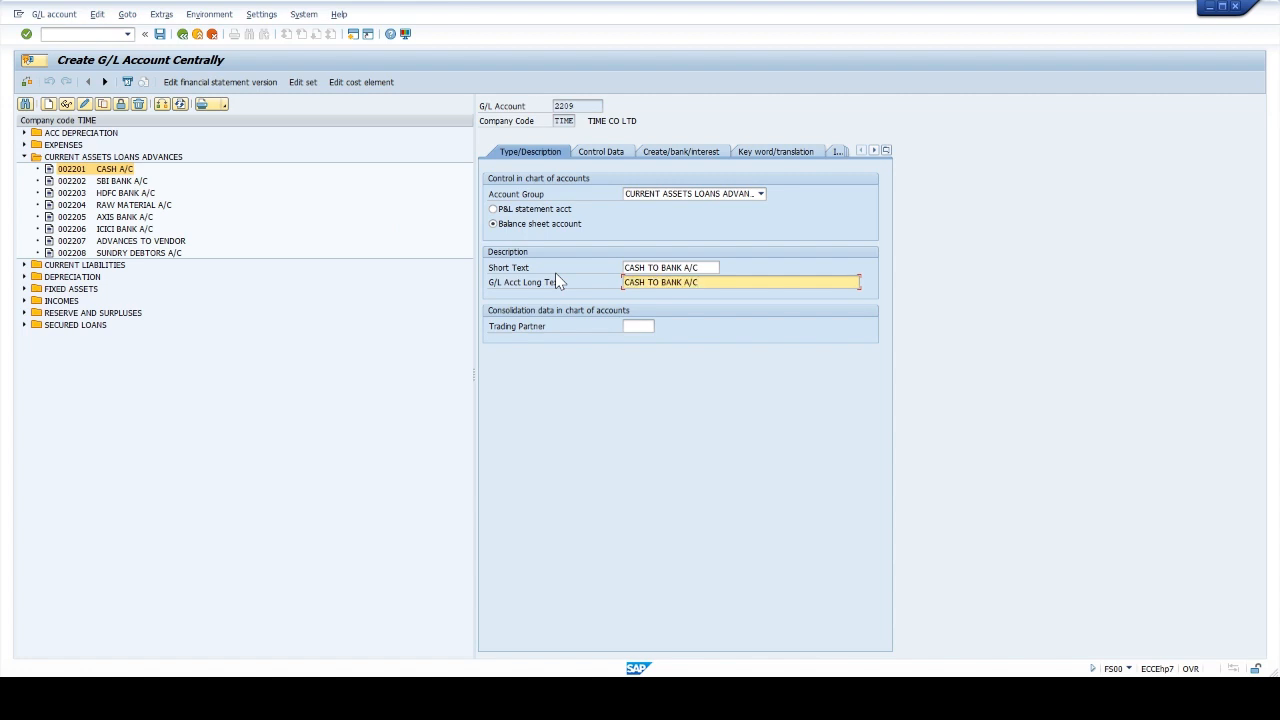
Step: Check the control data and document creation settings of G/L account 2209, and save the account
click(603, 153)
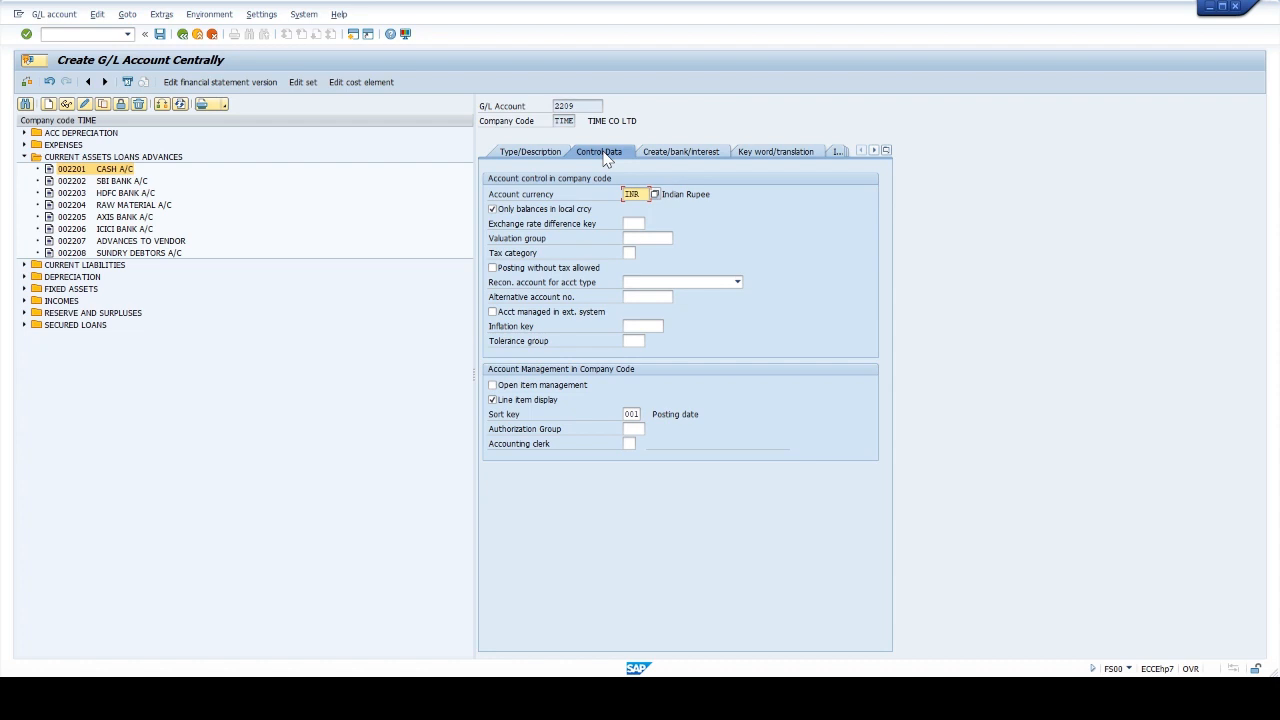
click(663, 154)
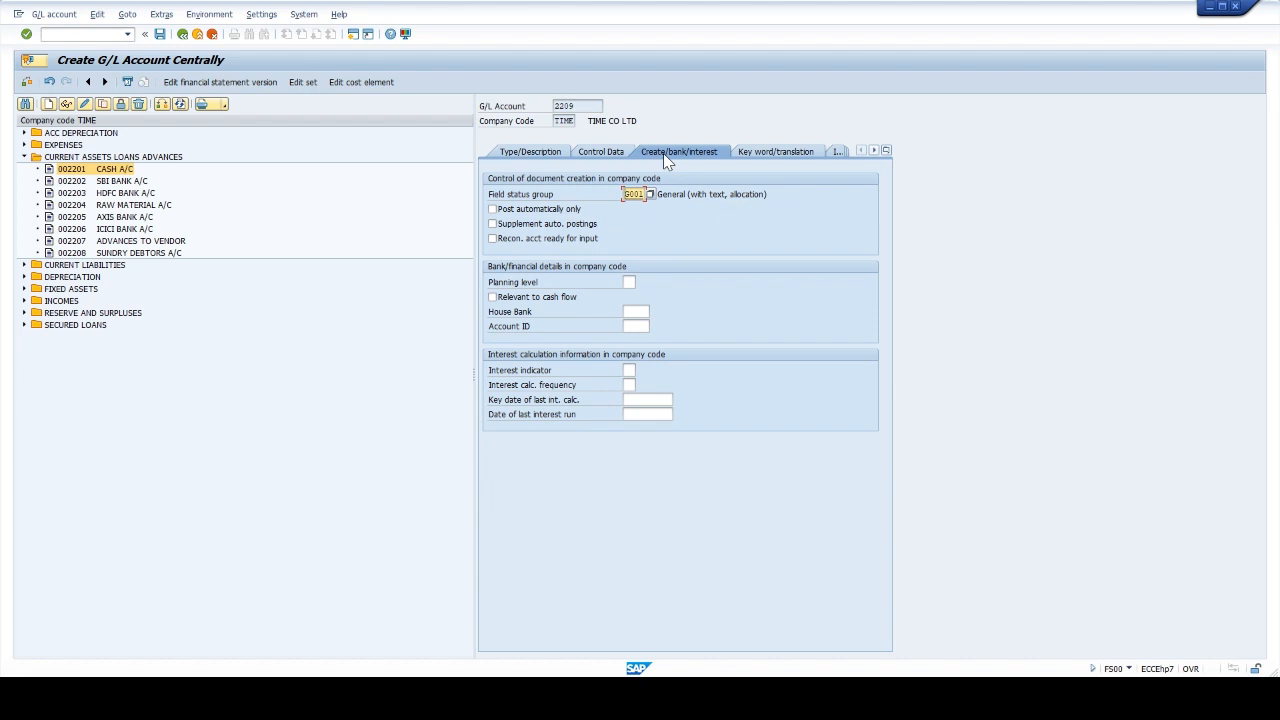
click(158, 36)
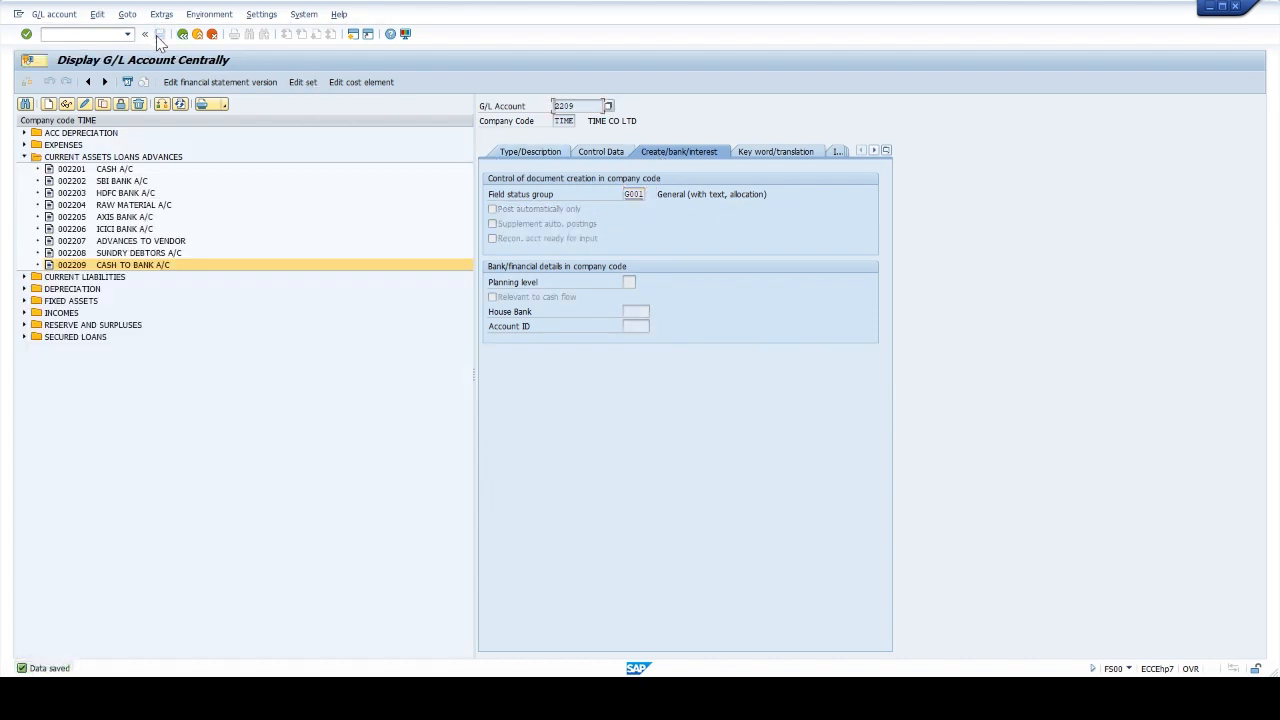
Step: Copy the CASH TO BANK A/C account 2209 as new G/L account 2210 in company code TIME
click(104, 104)
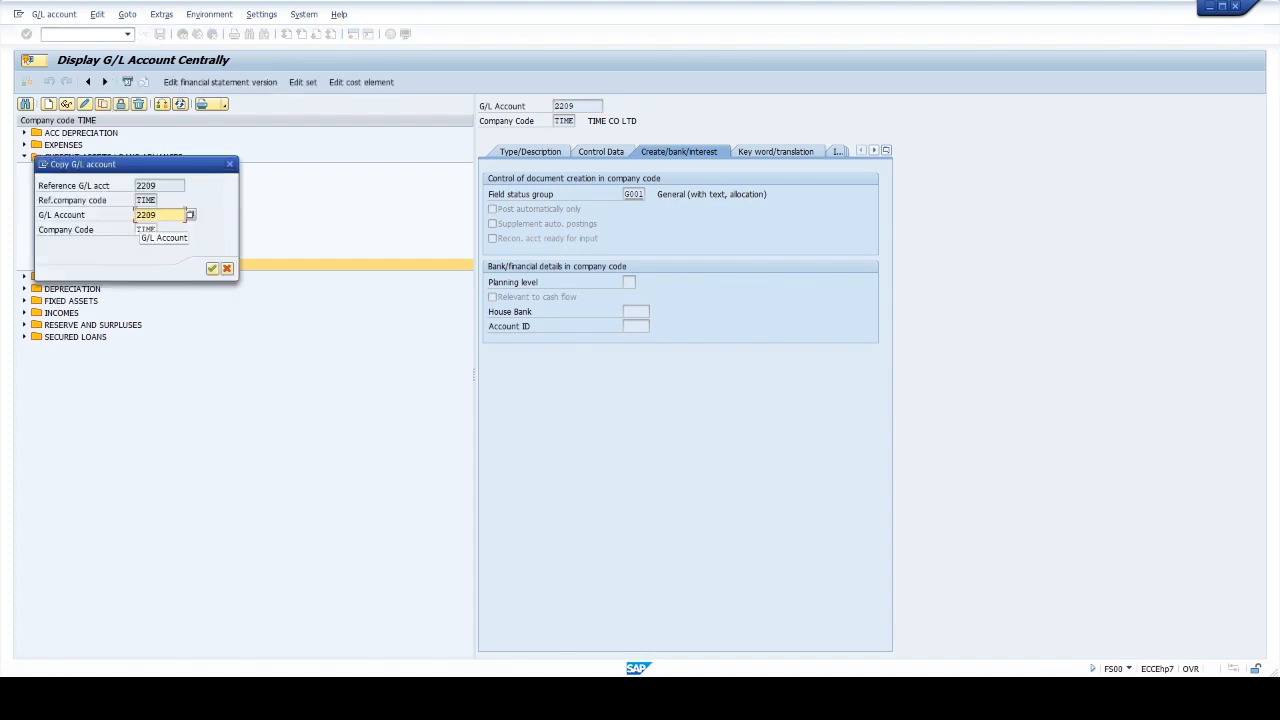
key(BackSpace)
key(BackSpace)
text(10)
key(Return)
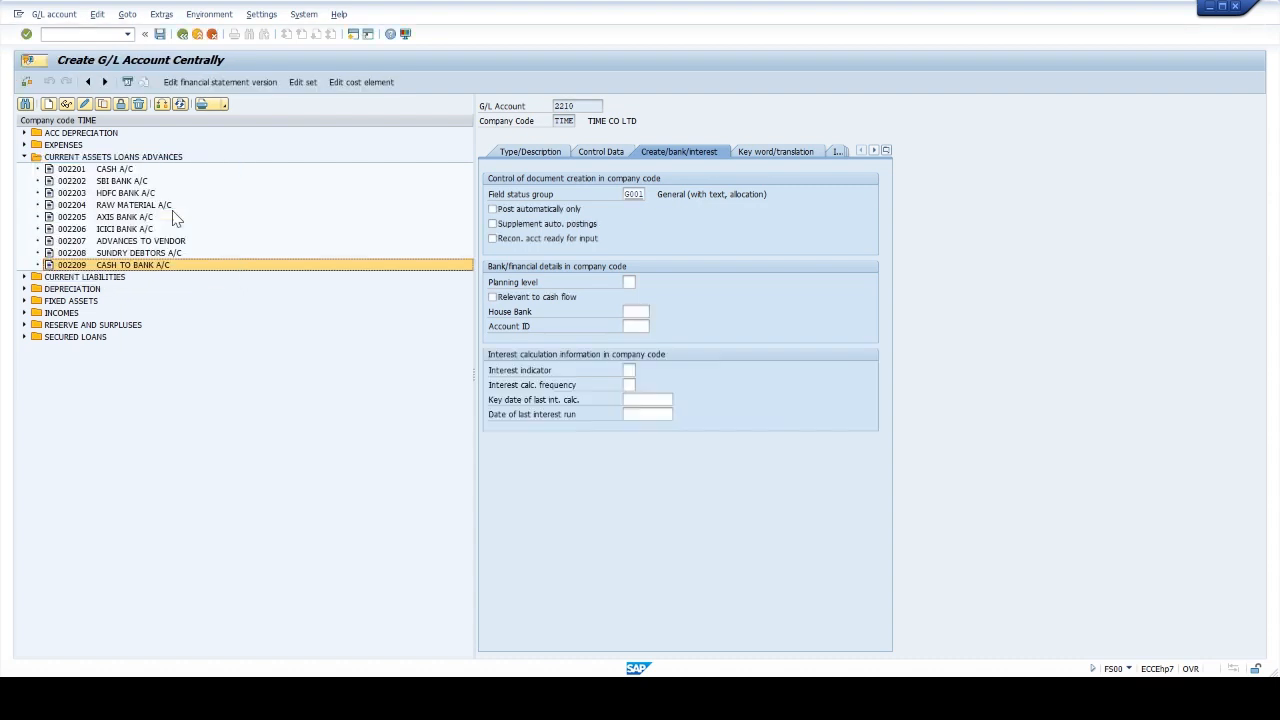
Step: Set the short and long text of G/L account 2210 to CASH FROM BANK A/C and save the account
click(530, 155)
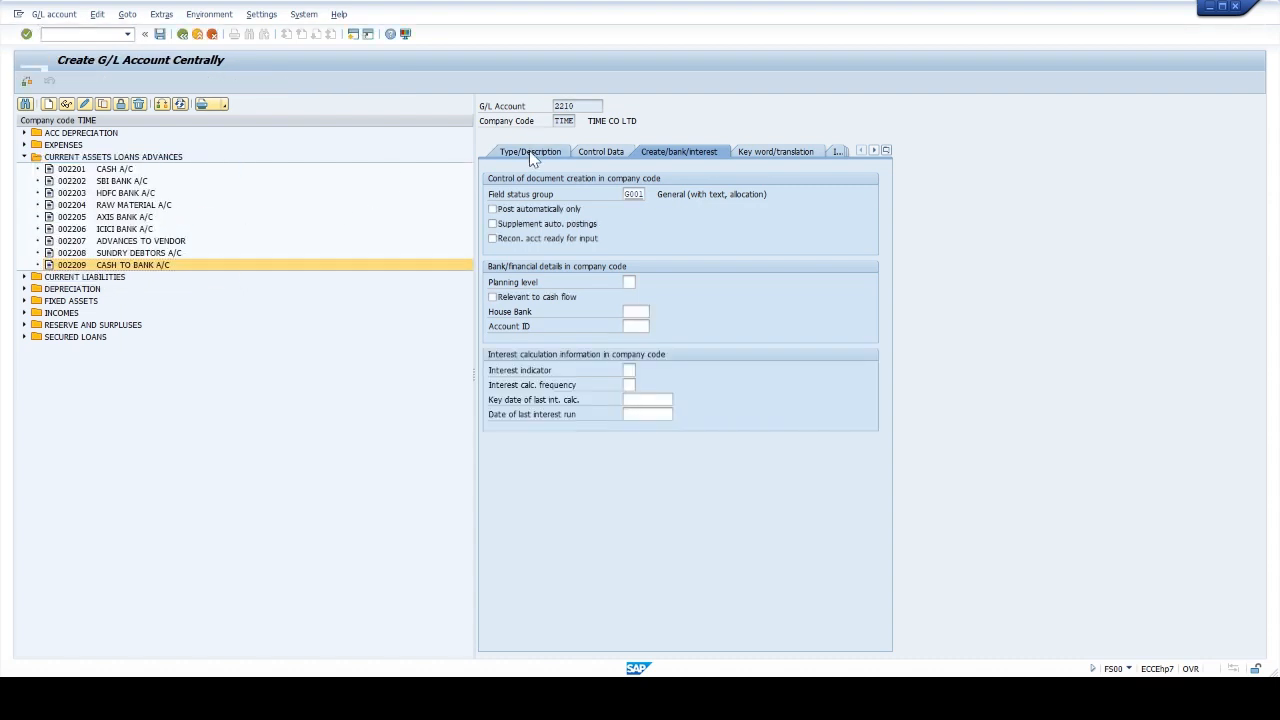
drag(703, 268, 551, 269)
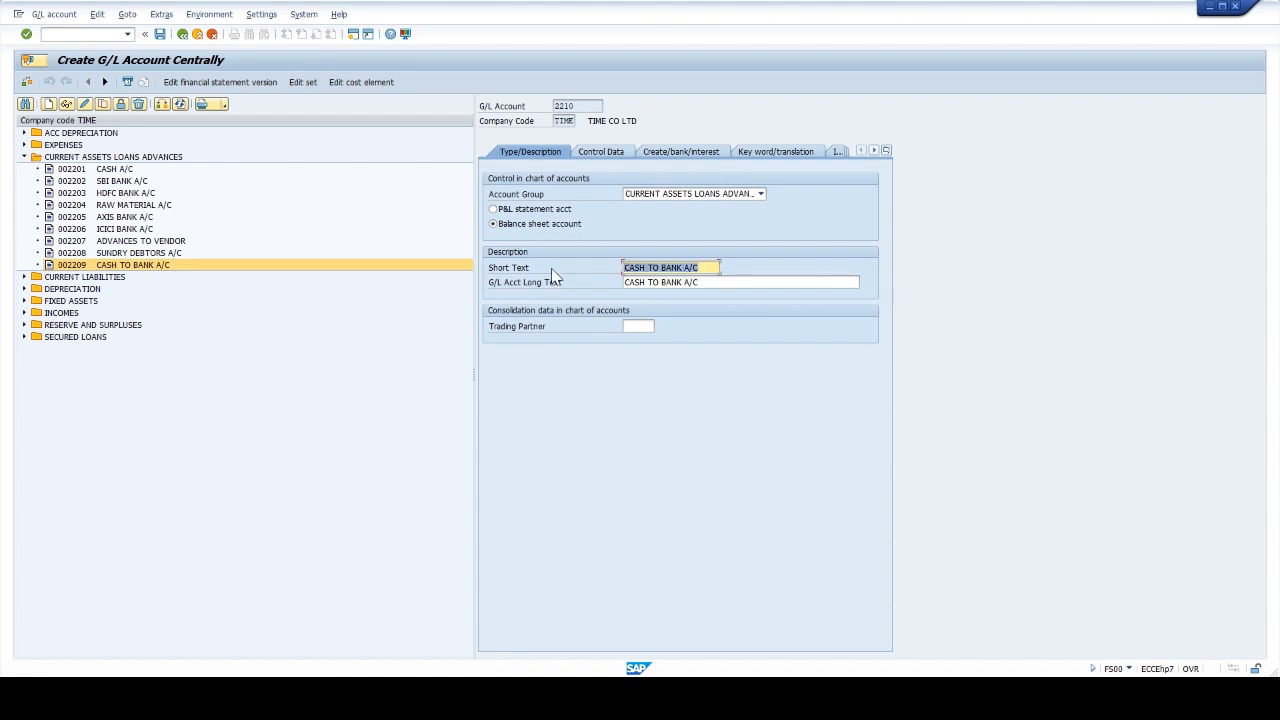
text(CASH FROM BANK A/C)
drag(711, 268, 510, 268)
click(700, 282)
key(BackSpace)
key(BackSpace)
key(BackSpace)
key(BackSpace)
key(BackSpace)
key(BackSpace)
key(BackSpace)
key(BackSpace)
key(BackSpace)
key(BackSpace)
key(BackSpace)
key(BackSpace)
key(BackSpace)
key(BackSpace)
key(BackSpace)
key(BackSpace)
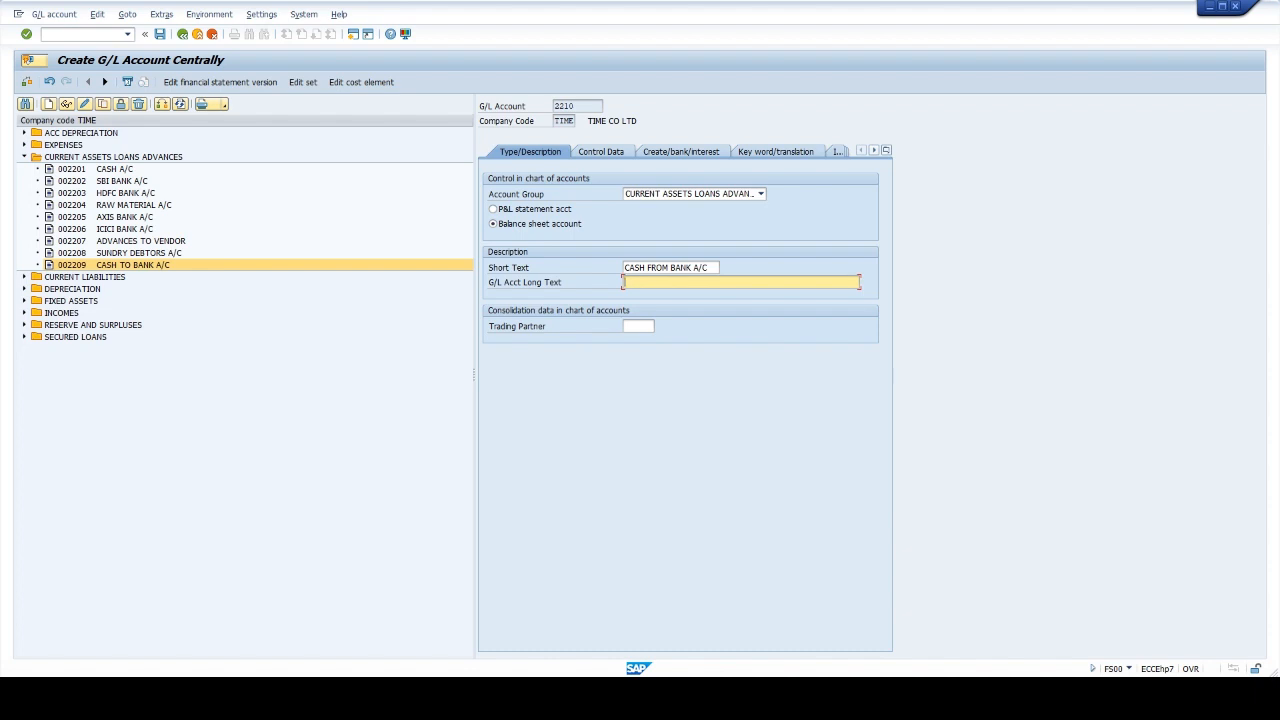
key(ctrl+v)
click(161, 35)
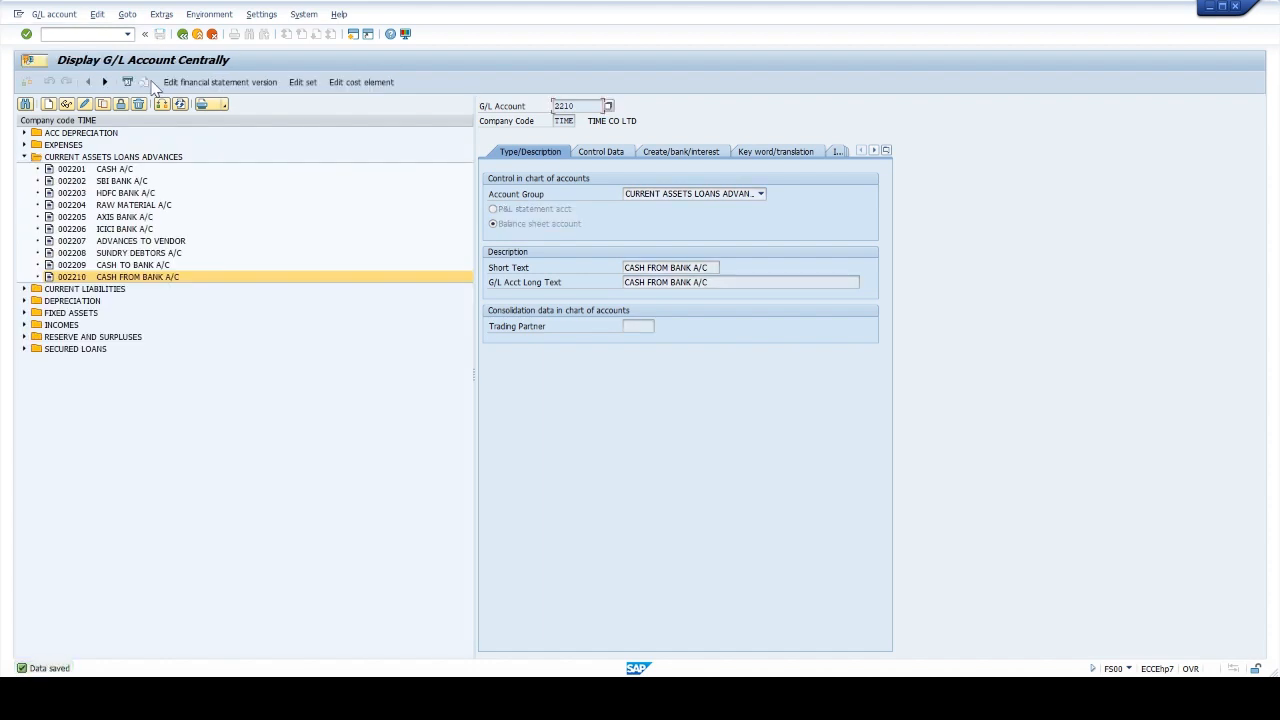
Step: Enable Post automatically only for the CASH A/C account 2201 and save the change despite the warning
click(113, 170)
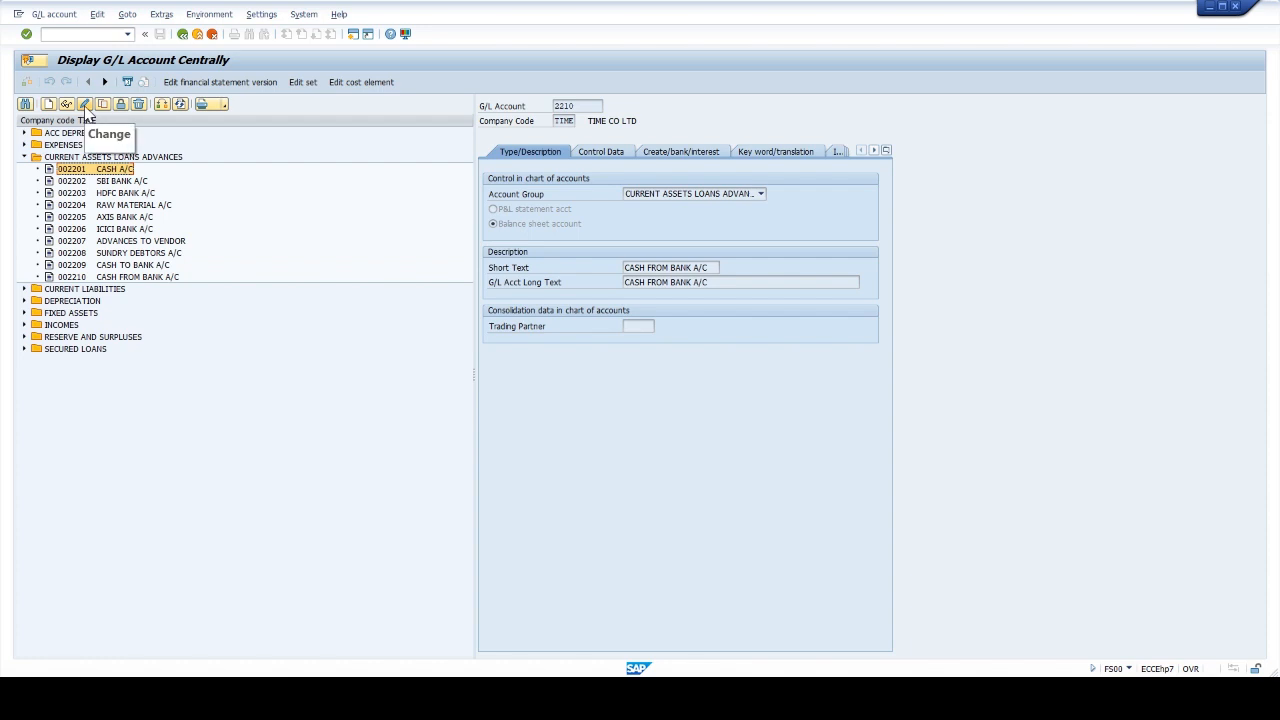
click(85, 106)
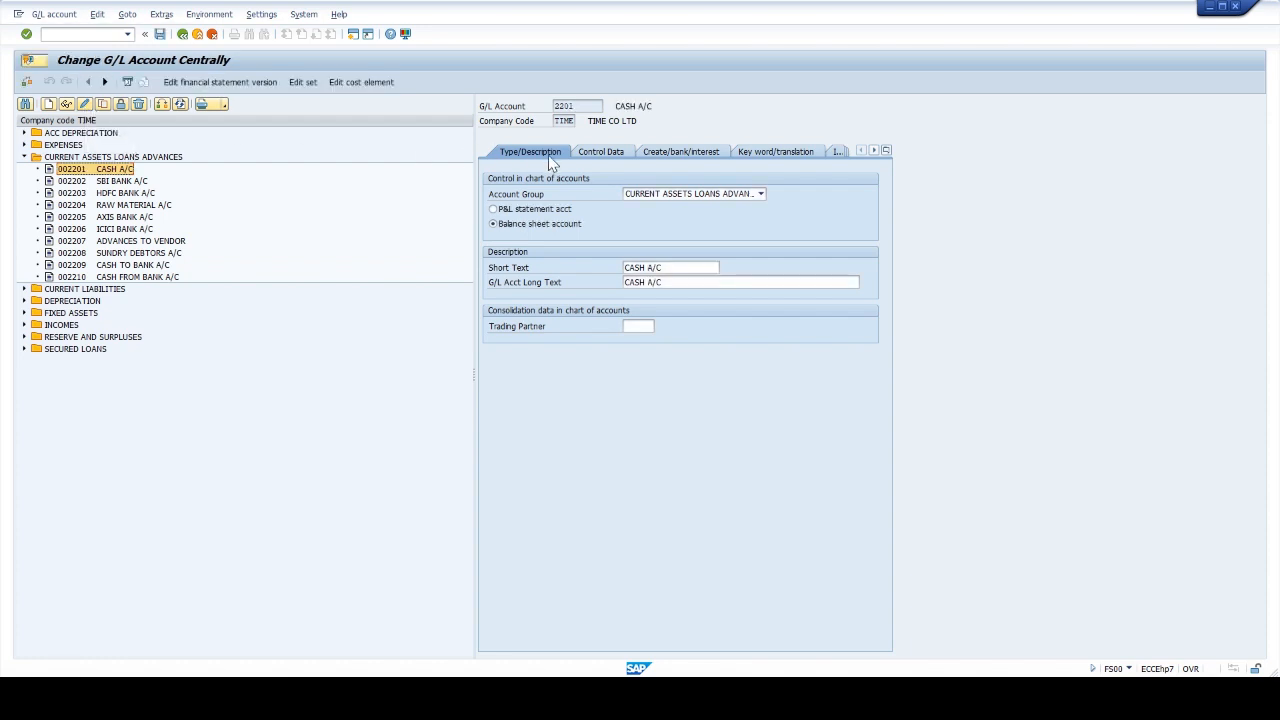
click(681, 154)
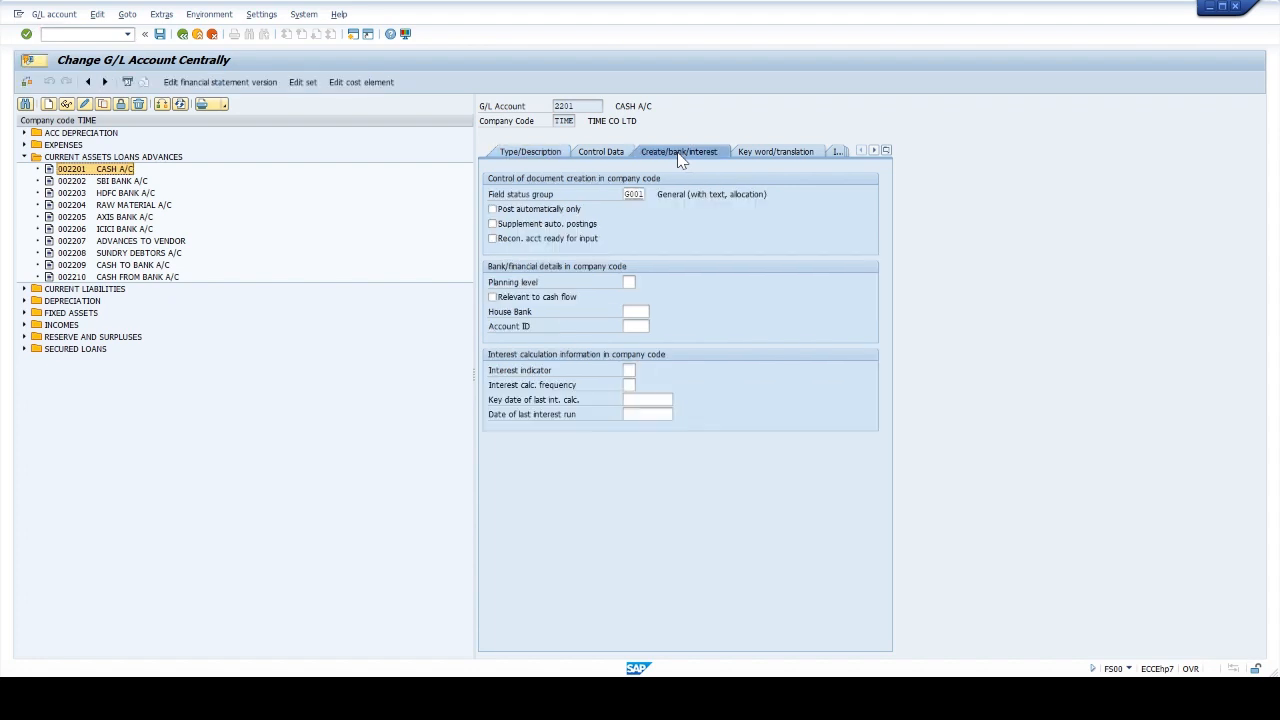
click(492, 209)
click(159, 35)
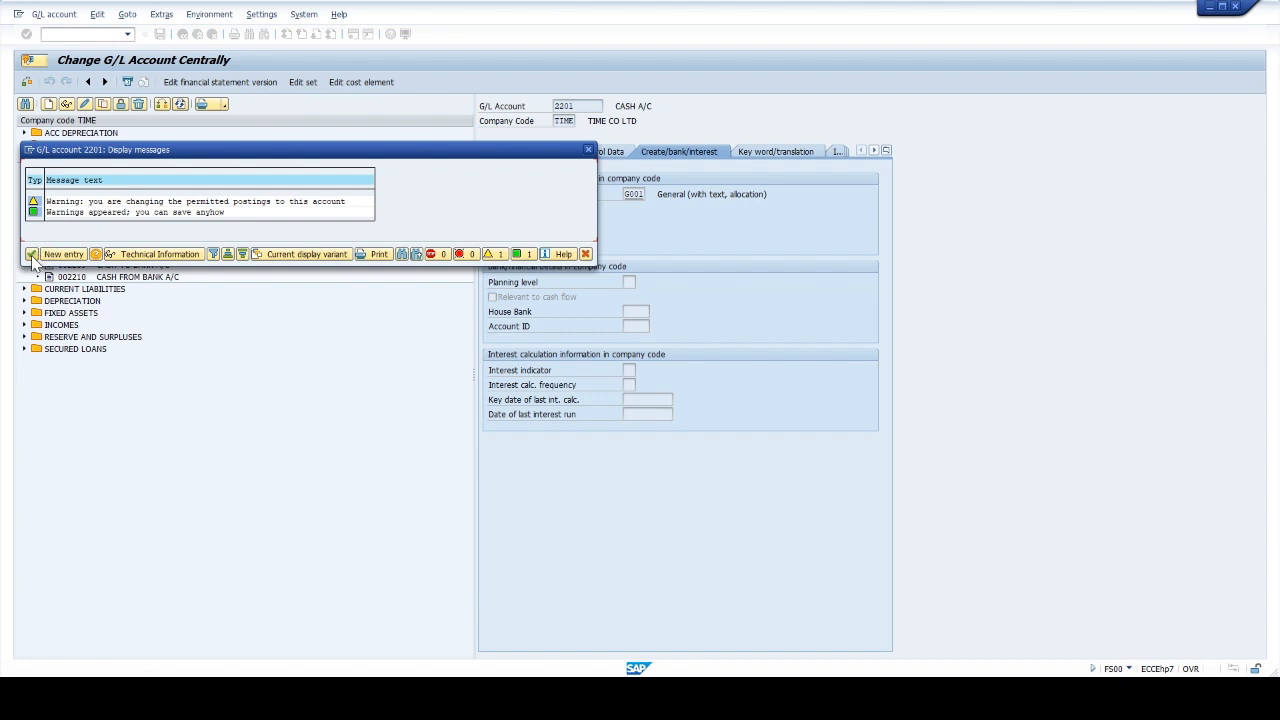
click(32, 255)
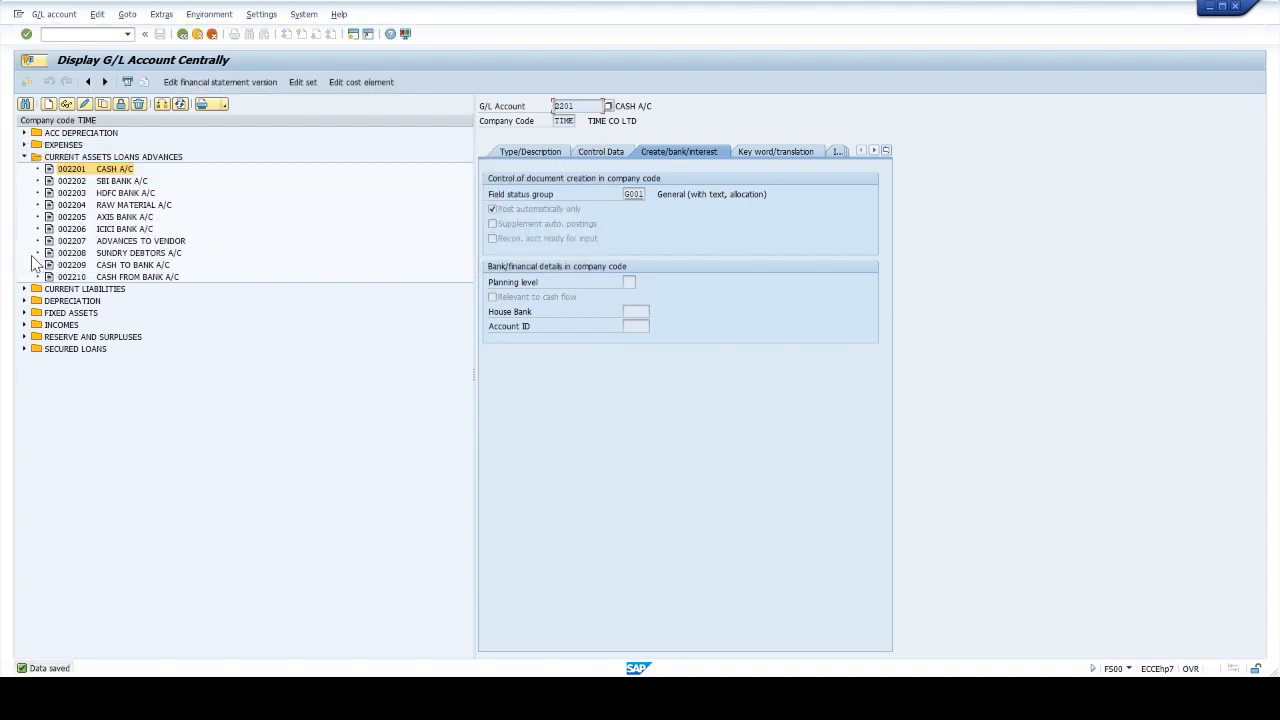
Step: Review the type, control data and document creation settings of the PURCHASES A/C account 4407 under expenses
click(25, 145)
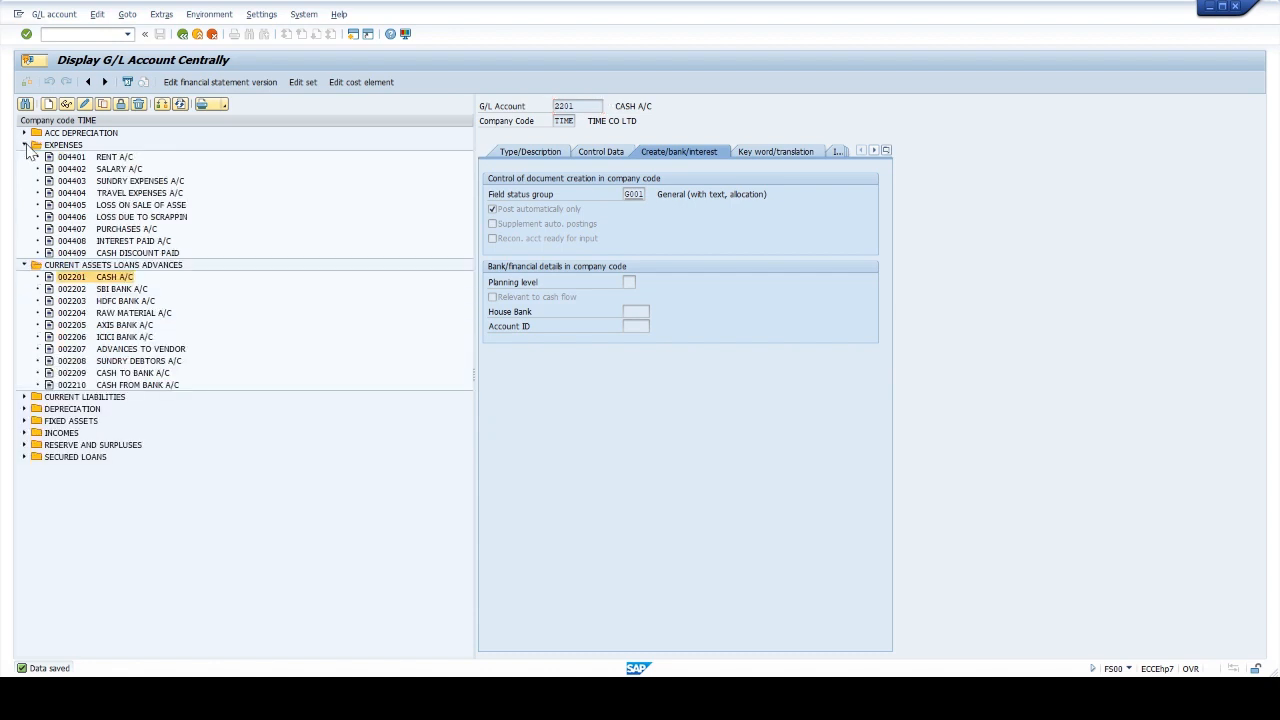
click(103, 229)
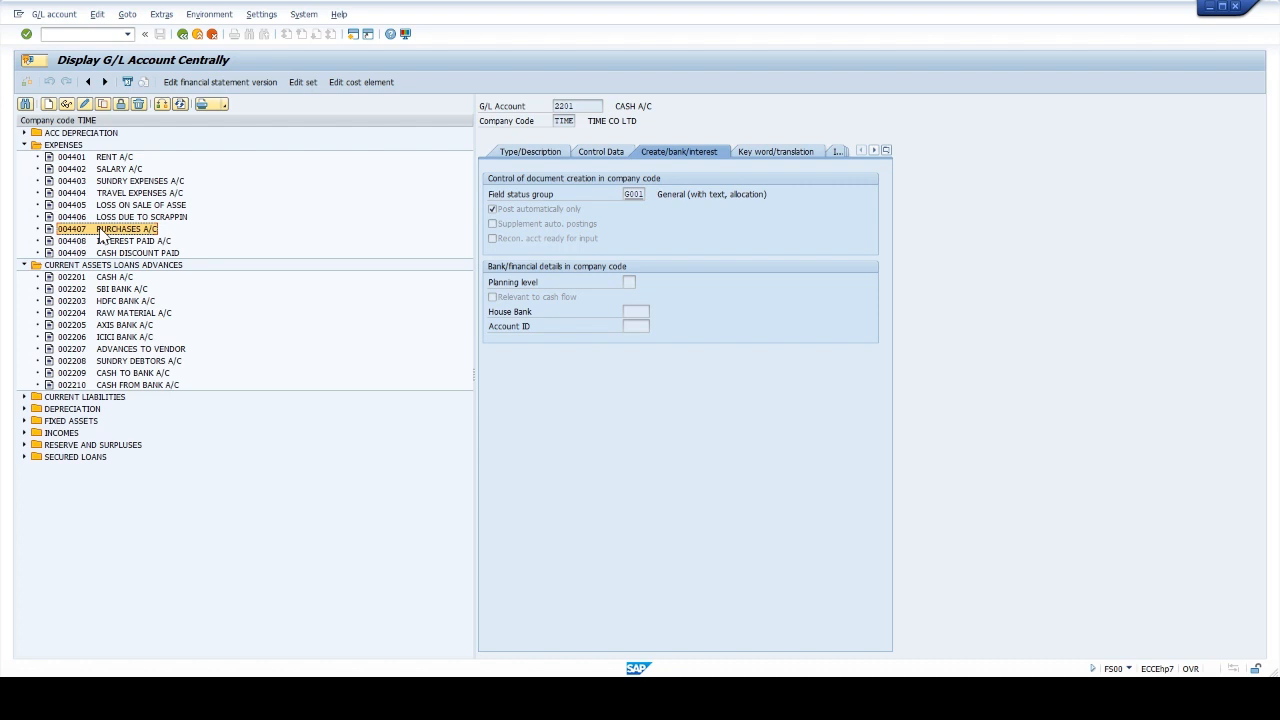
click(511, 154)
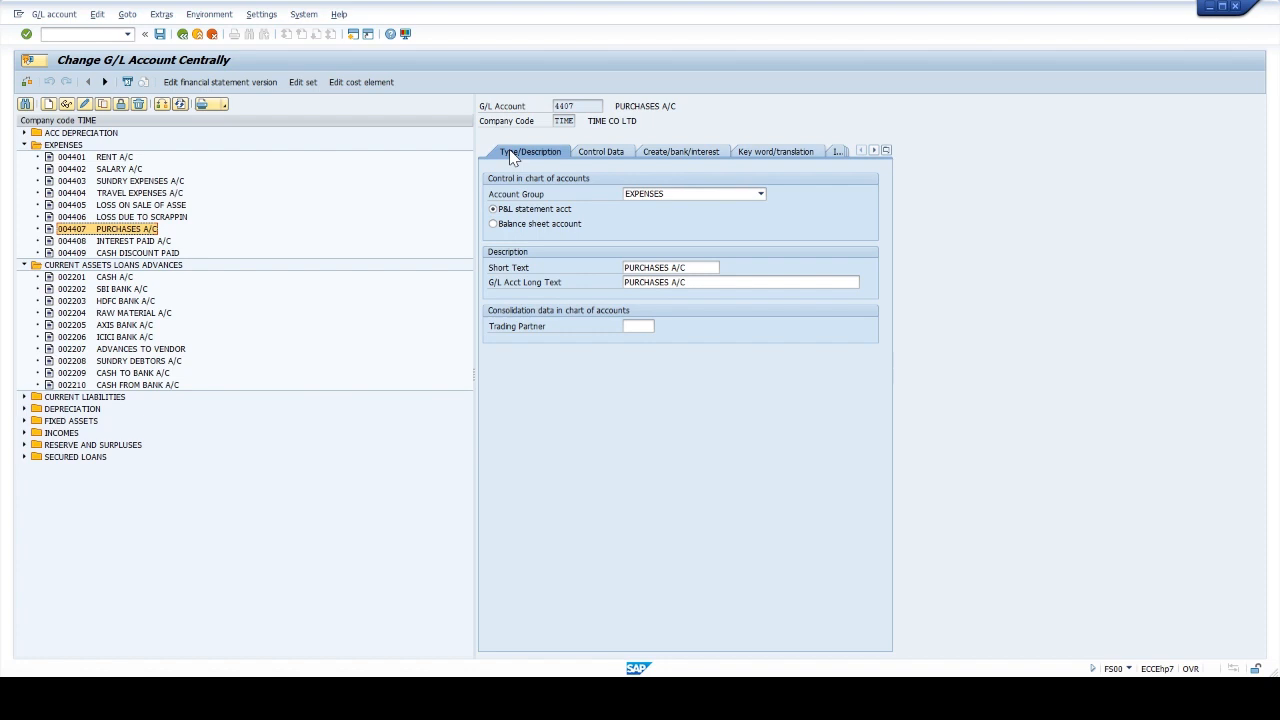
click(600, 153)
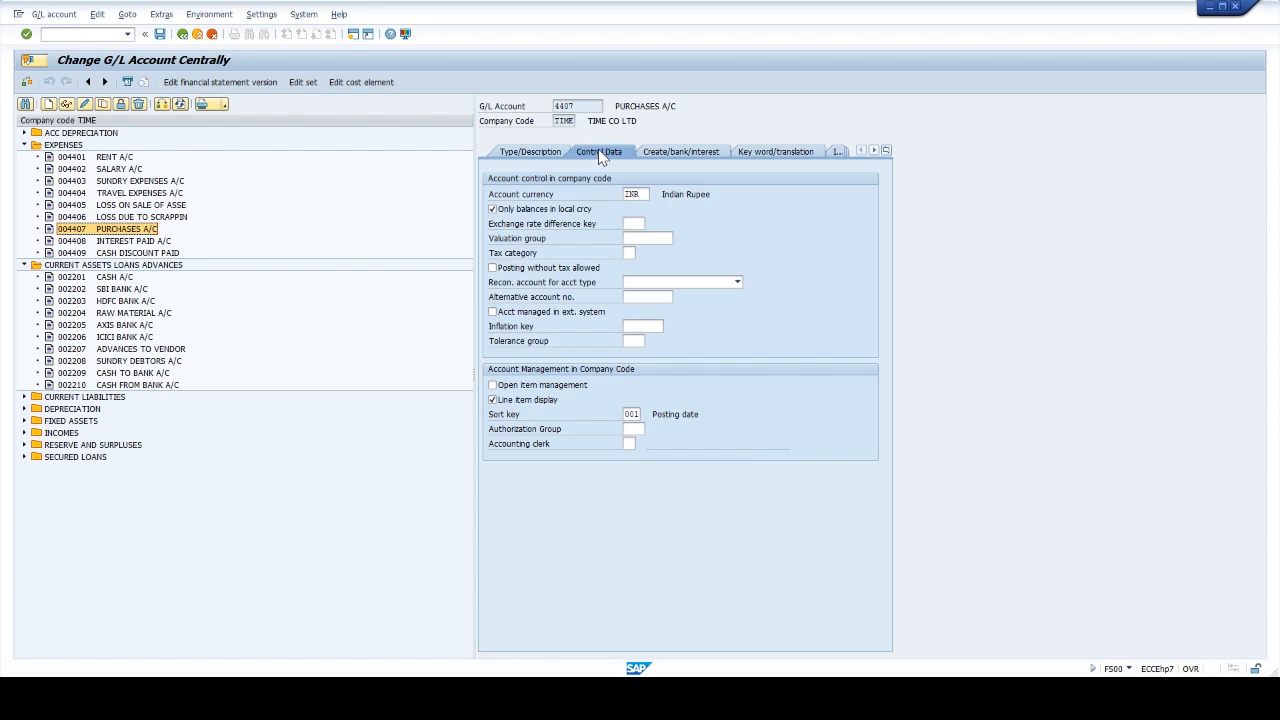
click(662, 153)
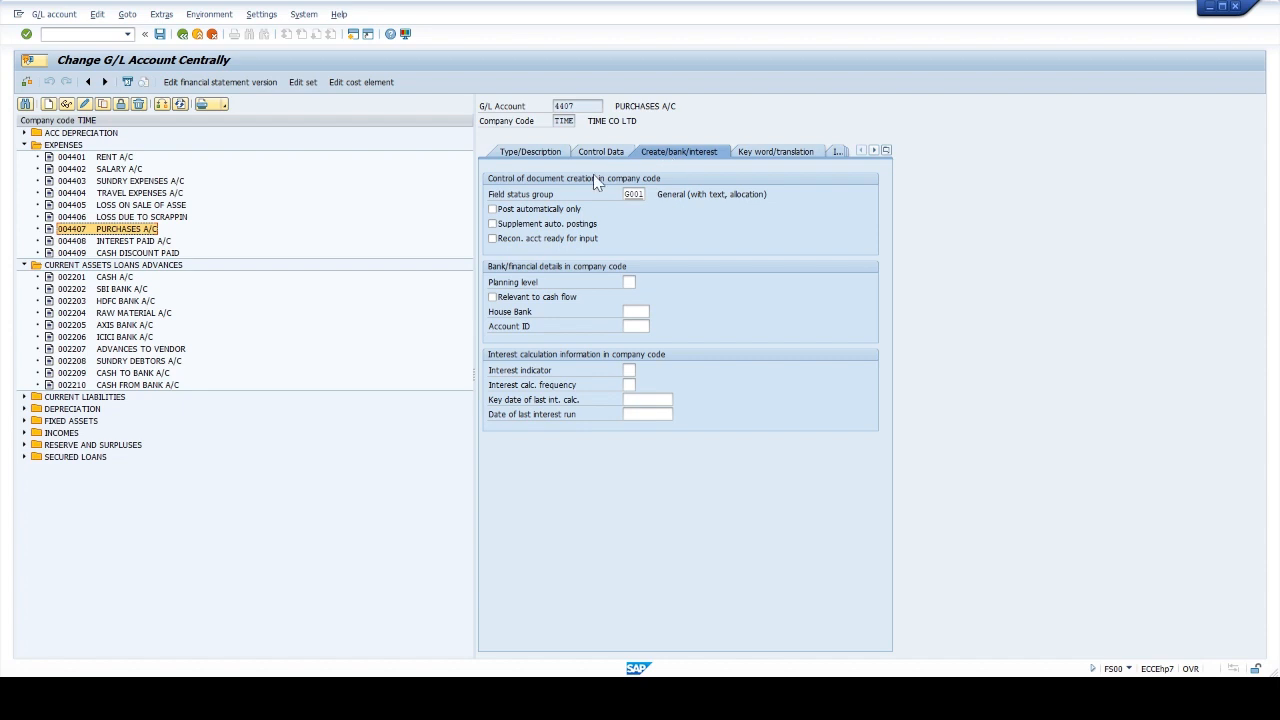
Step: Review the settings of the SALES A/C account 3202 under incomes, and consult the G/L account settings table in the Word document
click(23, 434)
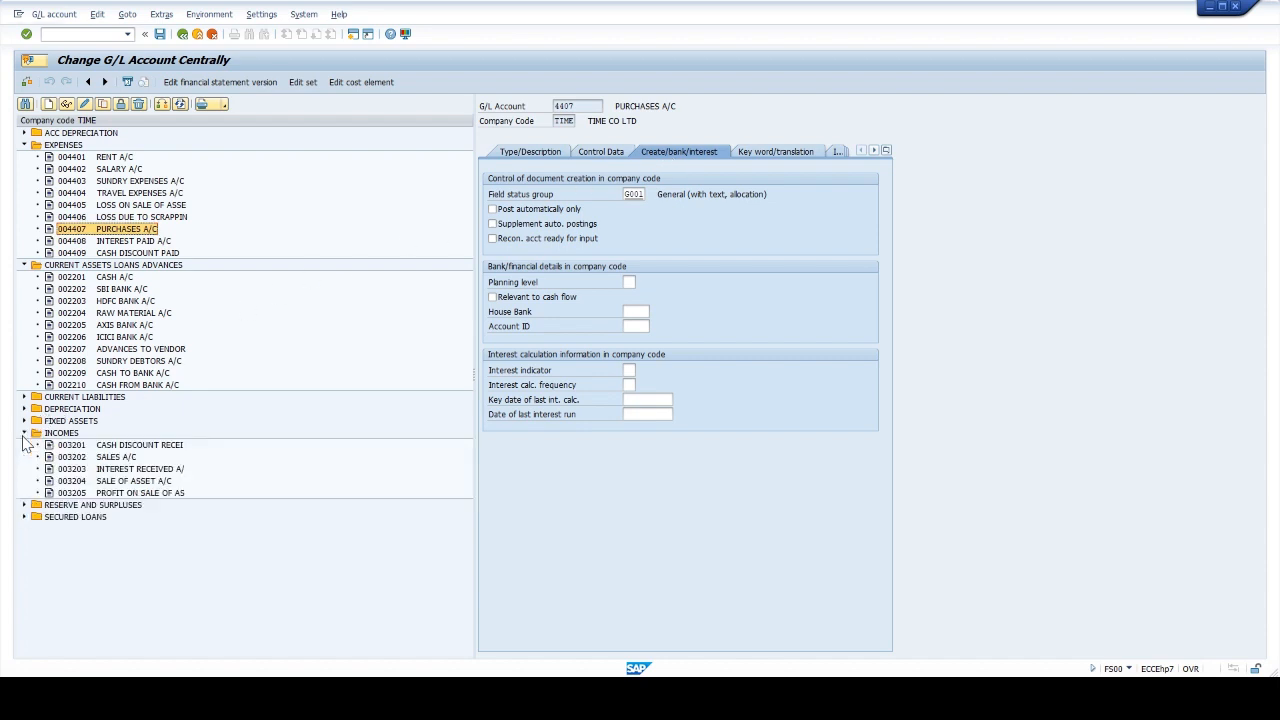
click(113, 458)
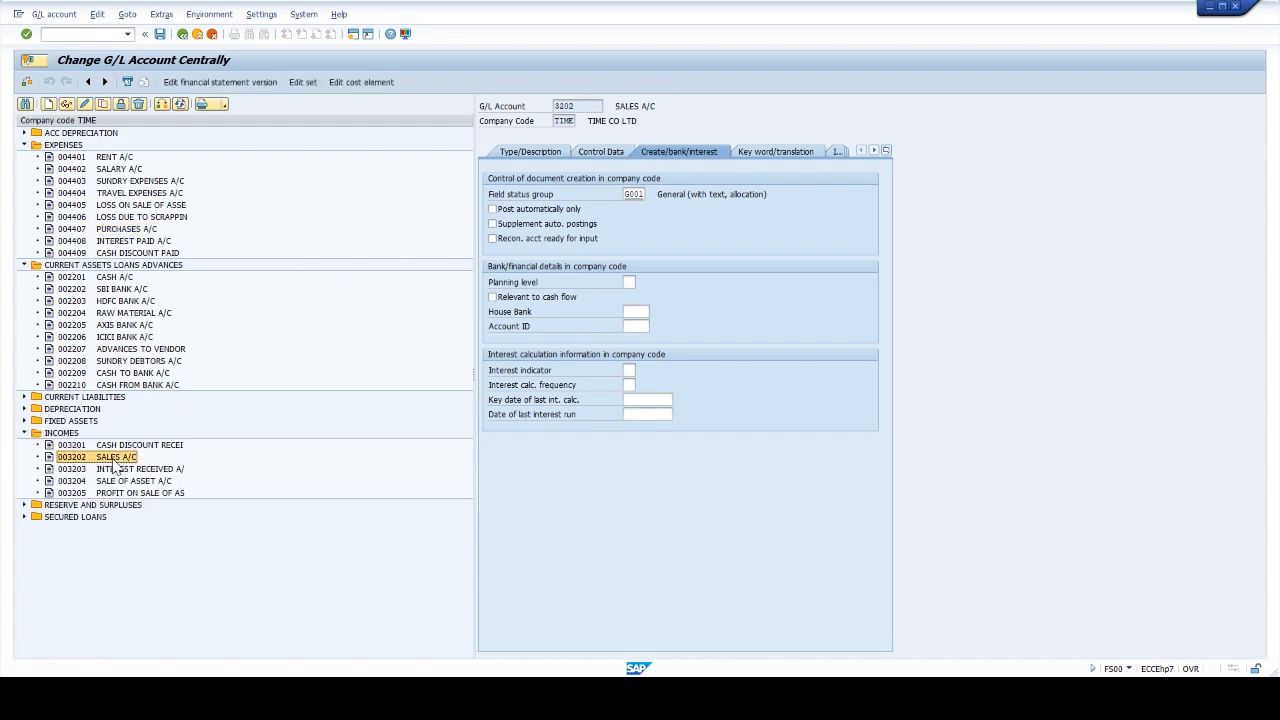
click(512, 155)
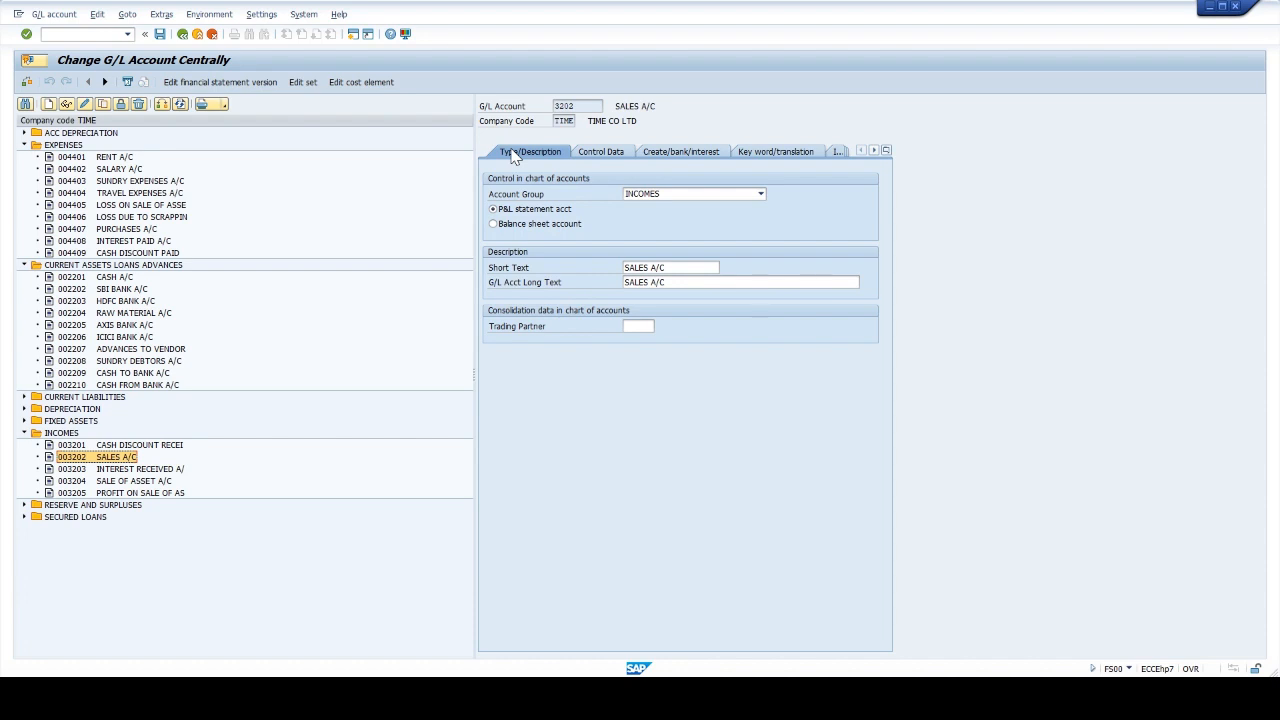
click(618, 156)
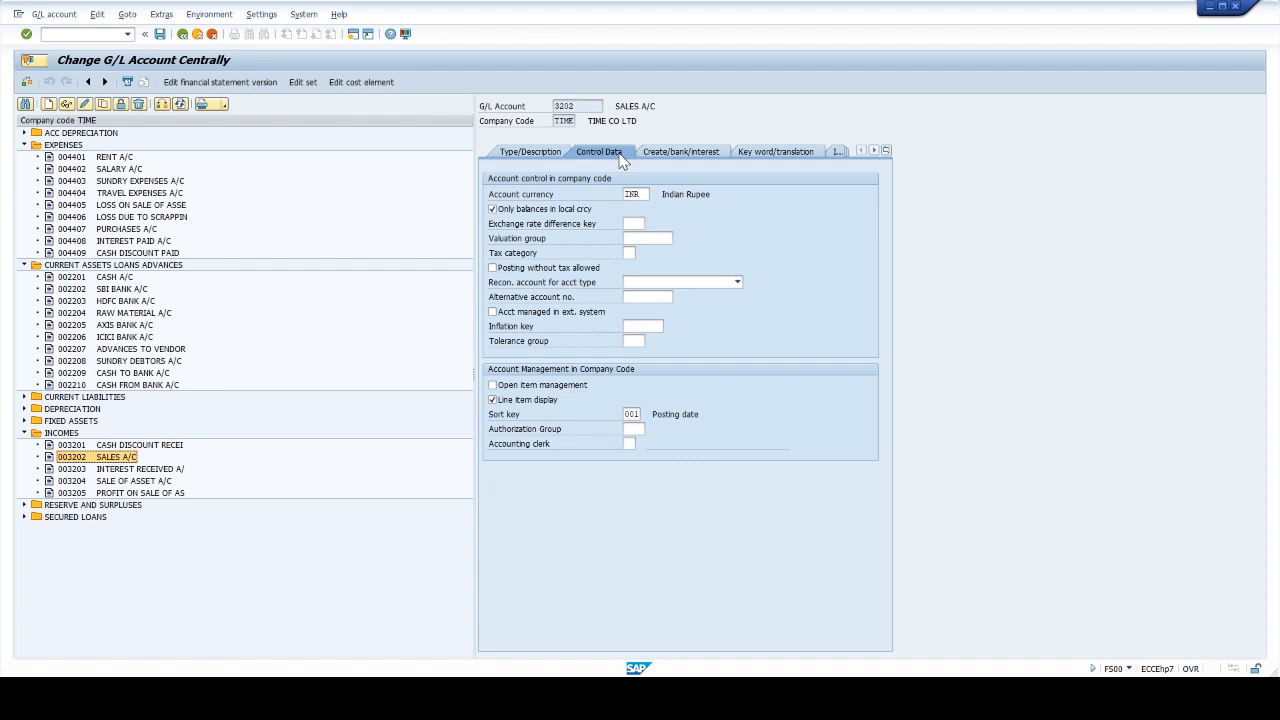
click(657, 157)
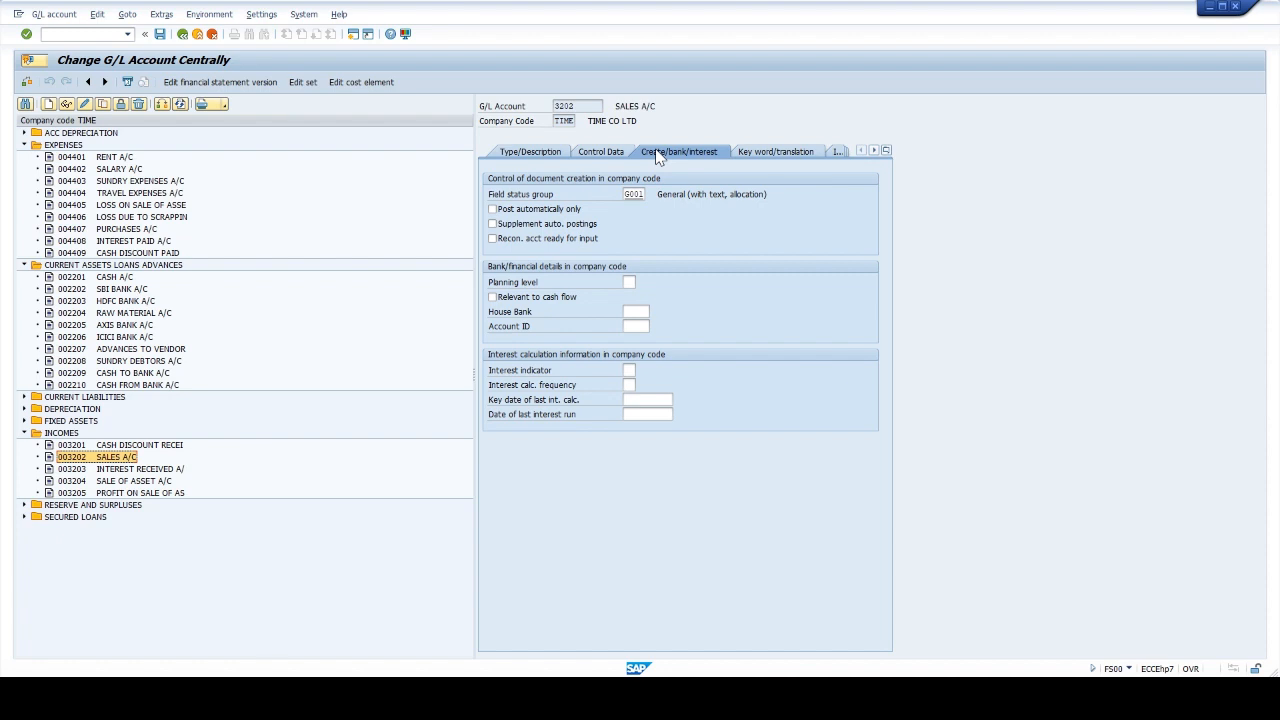
key(alt+Tab)
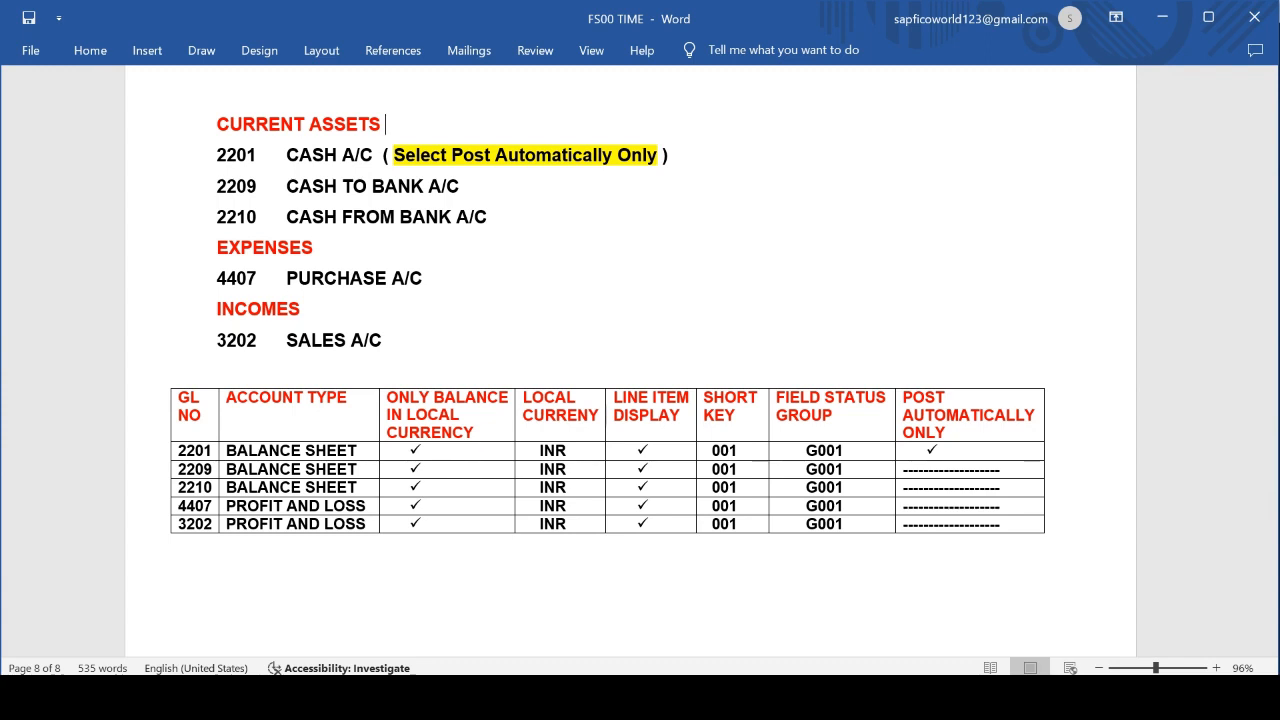
key(alt+Tab)
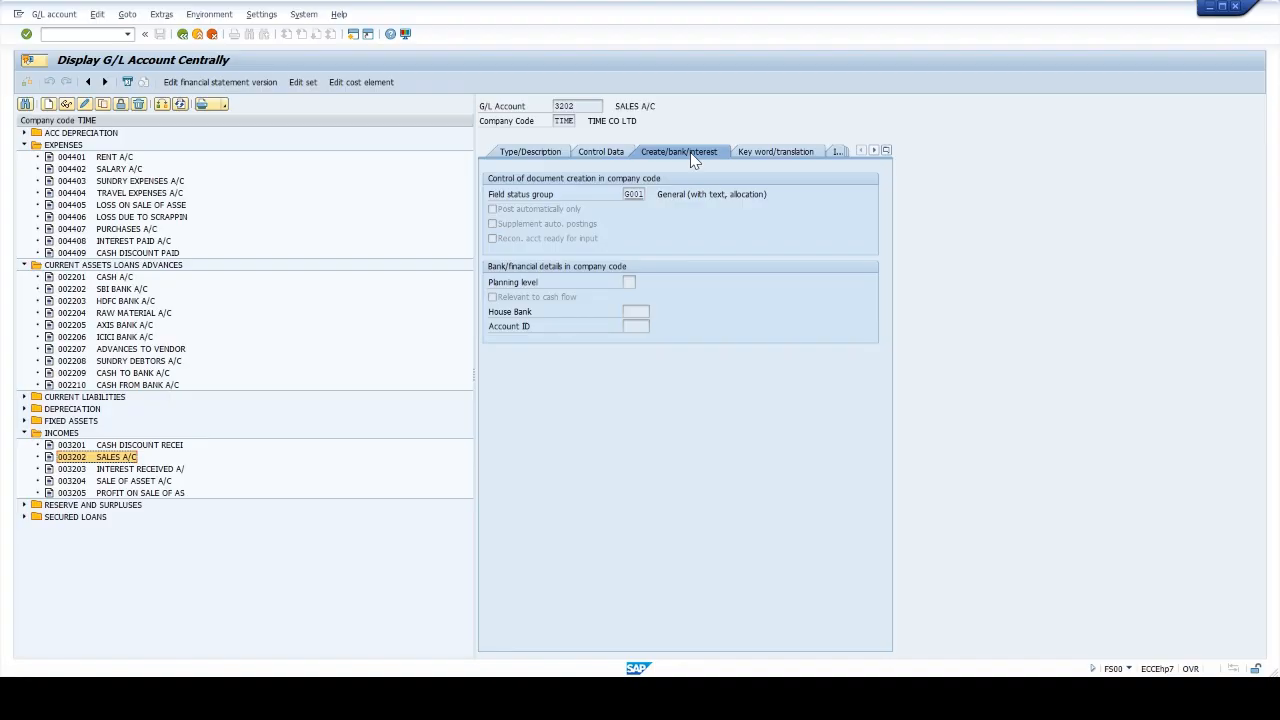
Step: Open the document types overview with transaction OBA7
click(80, 34)
text(/NOBA7)
key(Return)
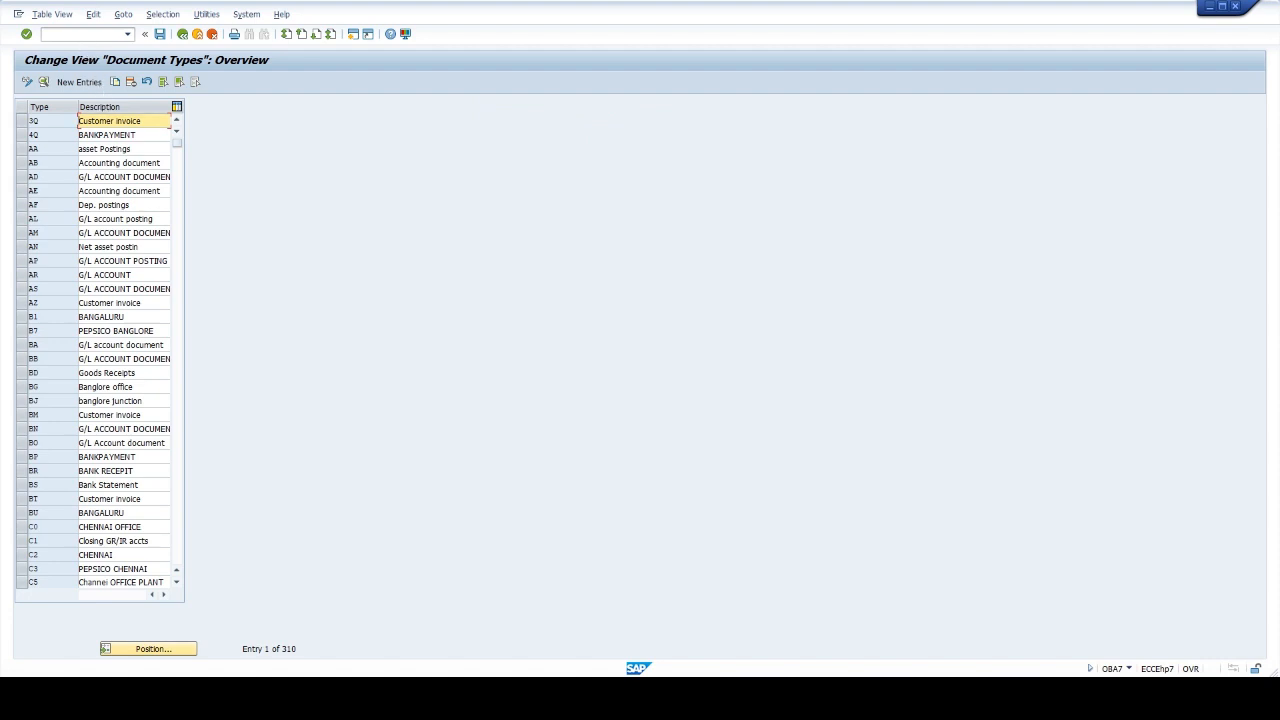
Step: Check the settings of document type AB (Accounting document) and save them
double_click(111, 164)
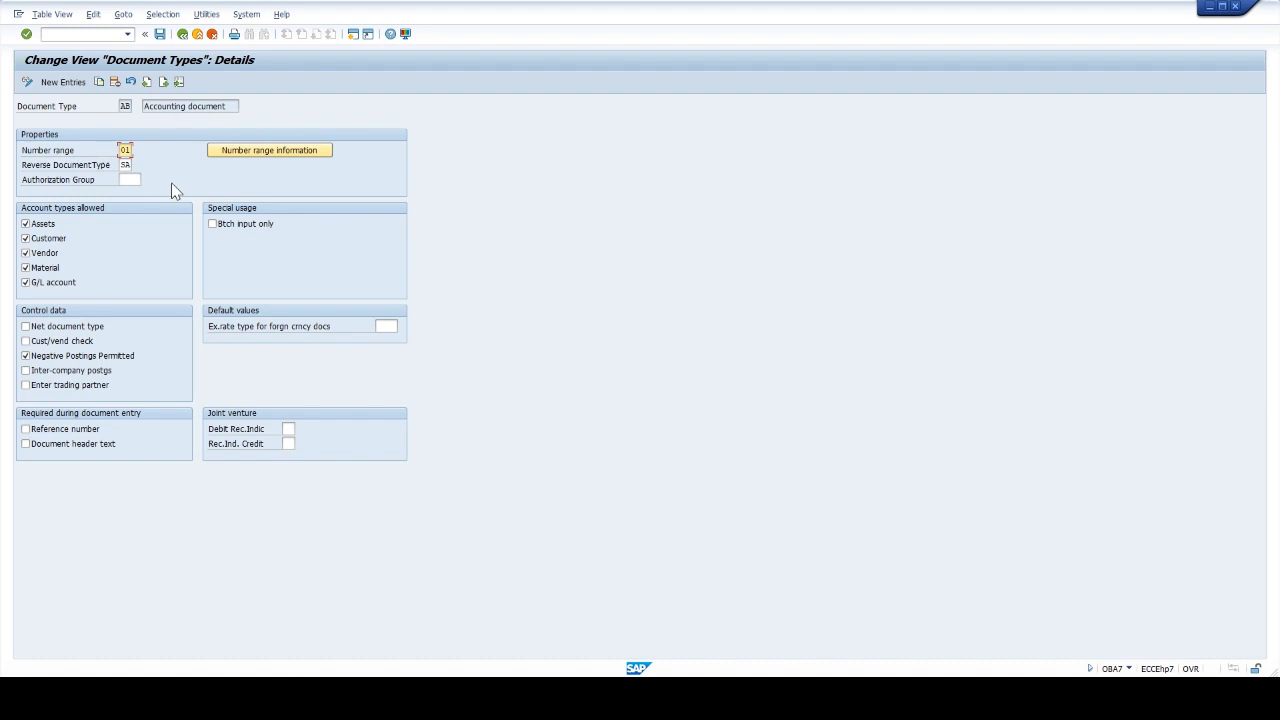
click(160, 35)
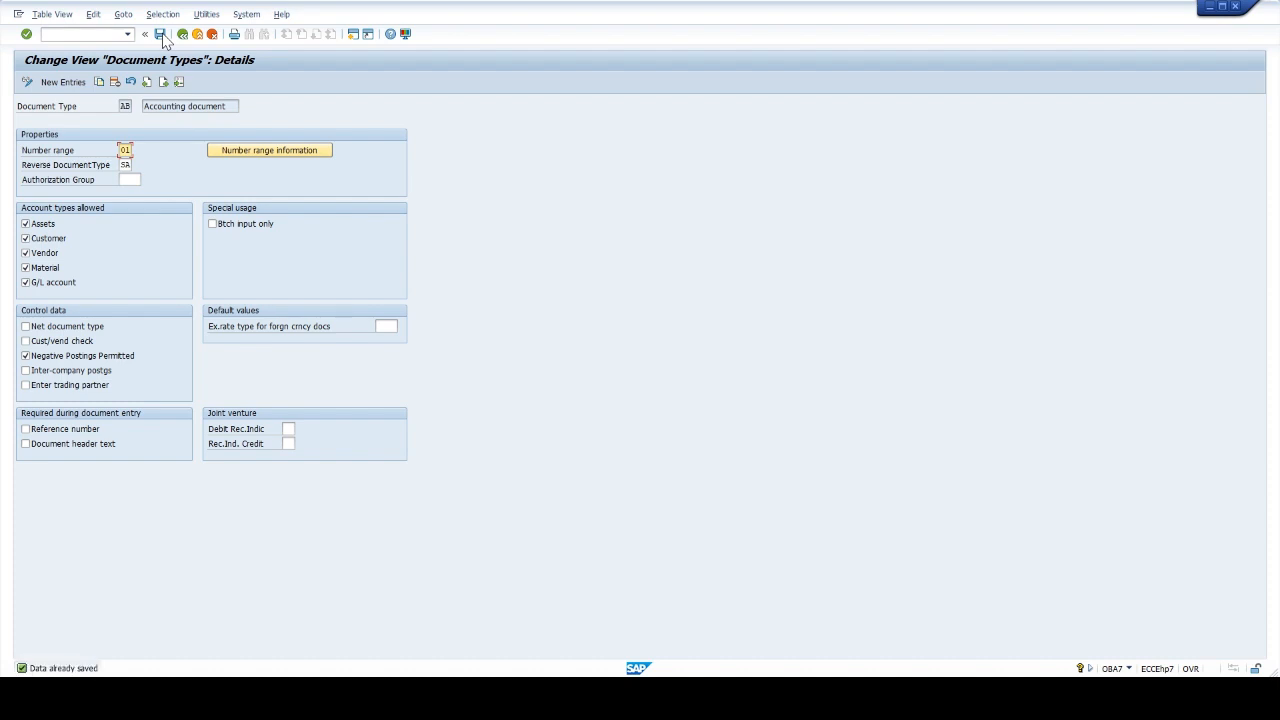
Step: Open the cash journal document number range intervals for editing for the company code with transaction FBCJC1
click(44, 34)
text(/NFBCJC1)
key(Return)
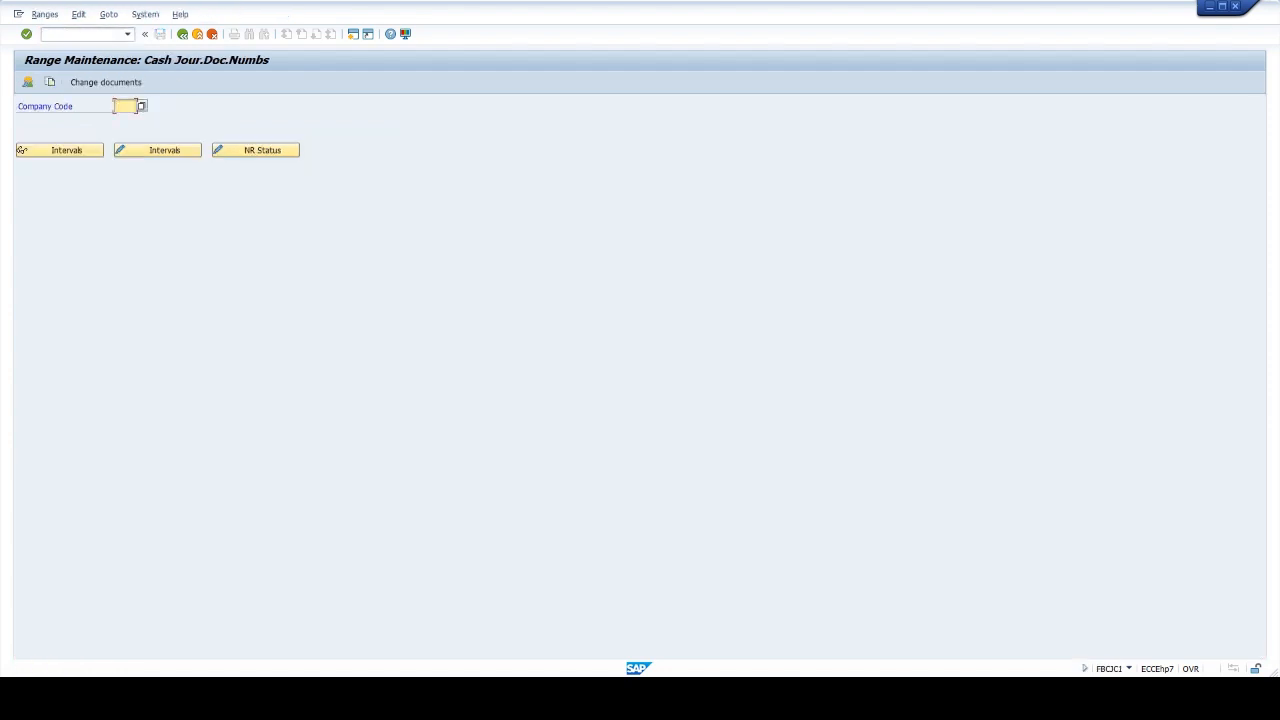
text(1100)
click(148, 150)
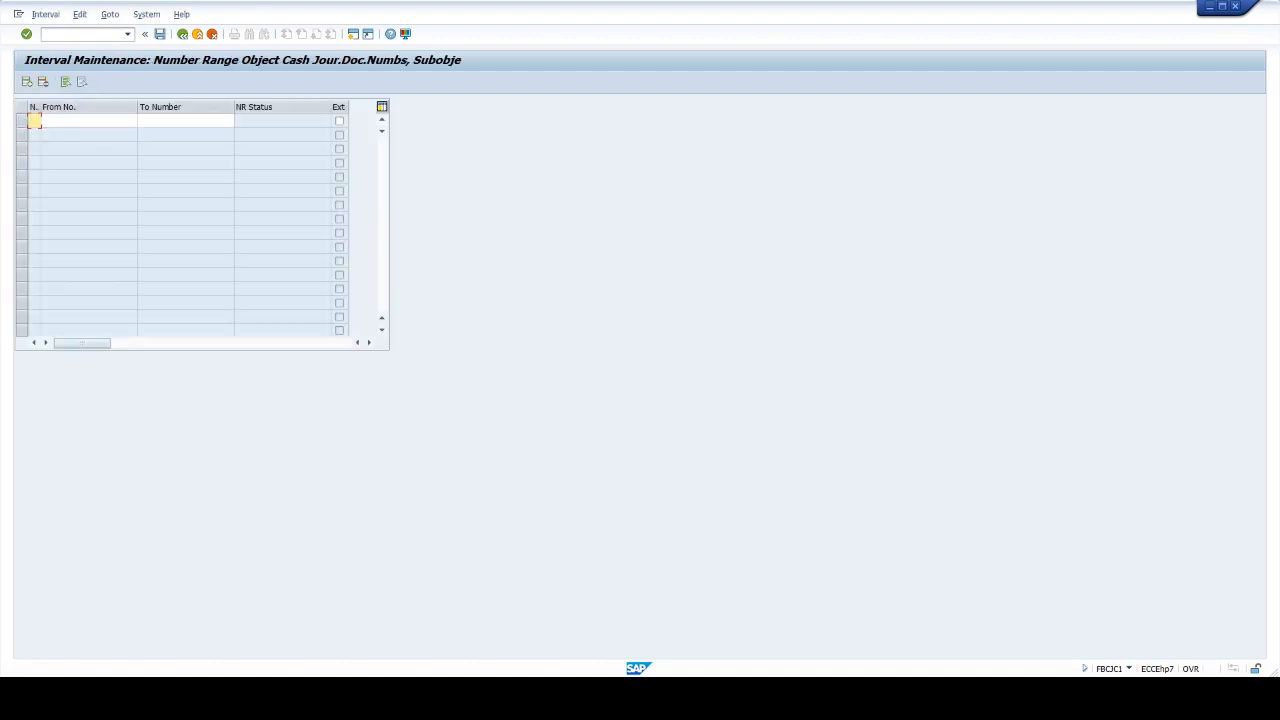
Step: Create number range interval 01 from 1 to 200 and save it, acknowledging the transport notice
text(01)
key(Tab)
text(1)
key(Tab)
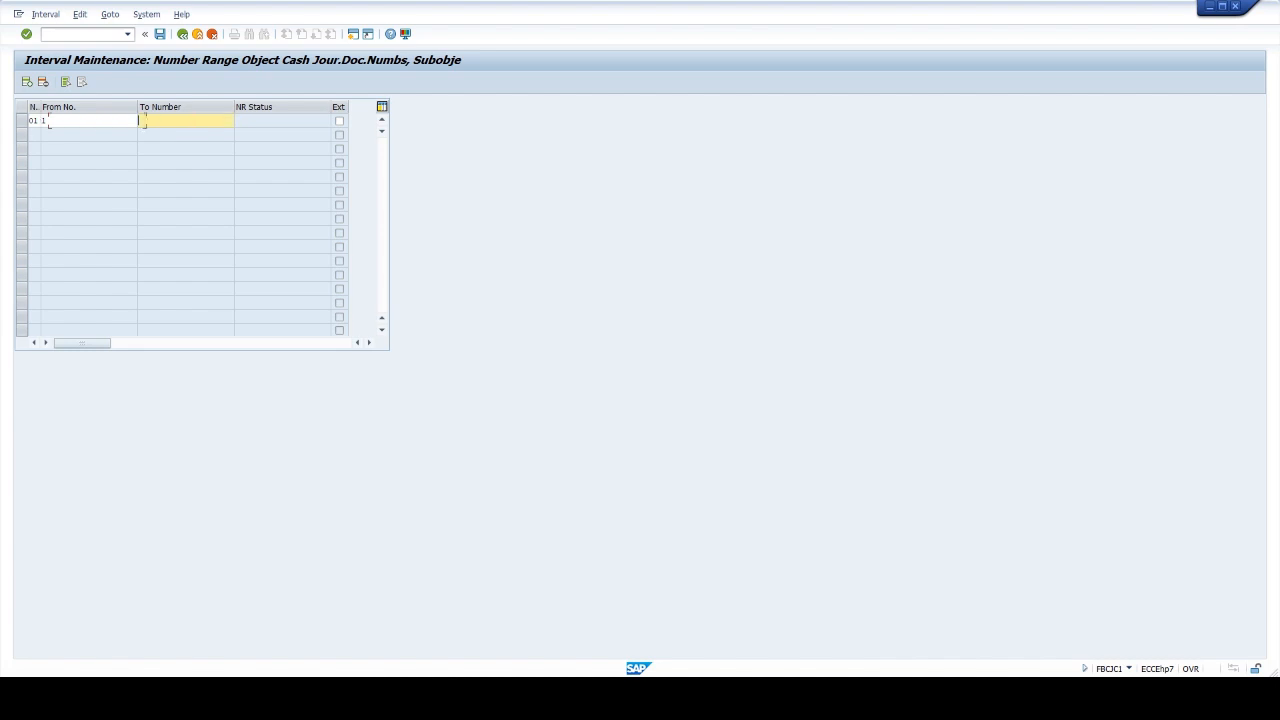
text(200)
key(Return)
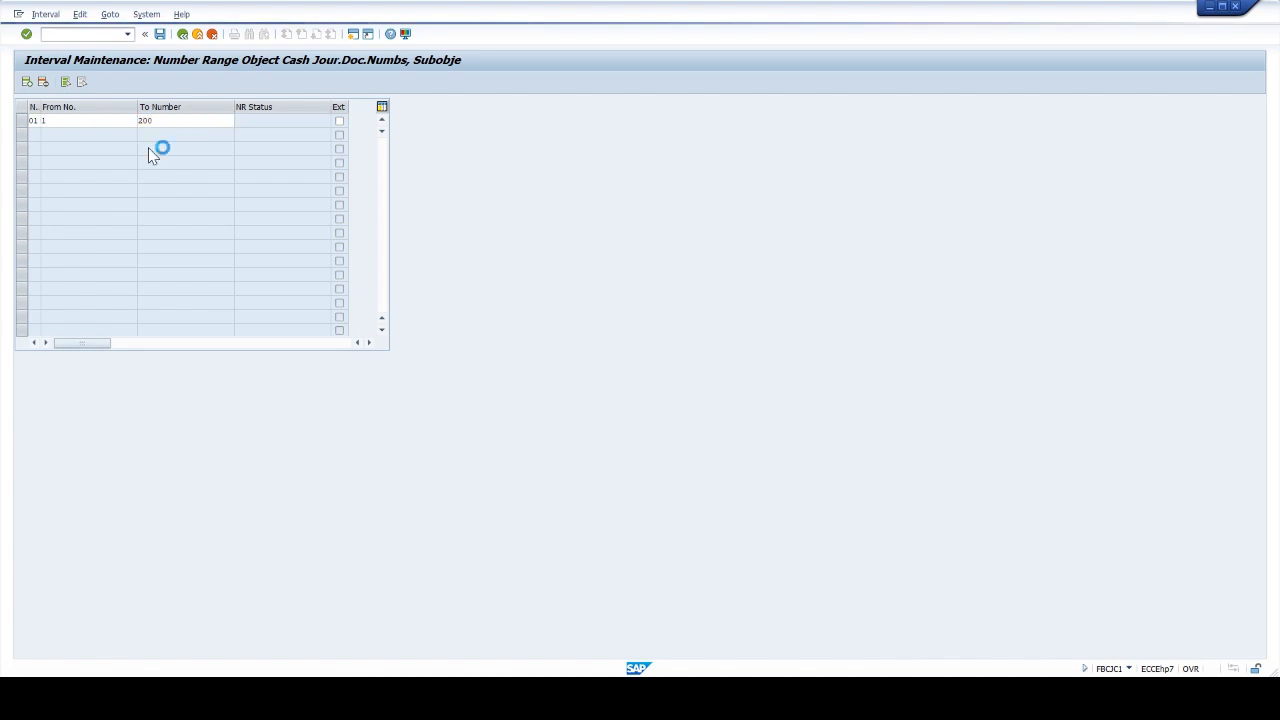
click(160, 34)
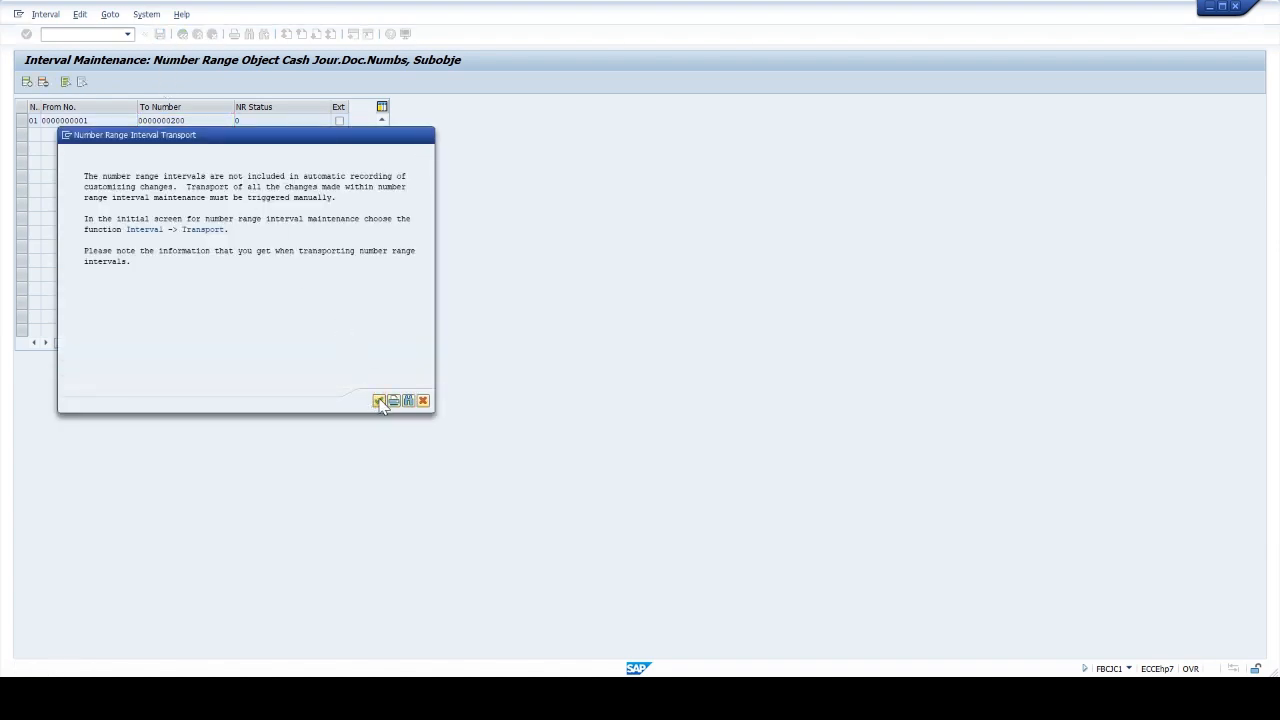
click(378, 400)
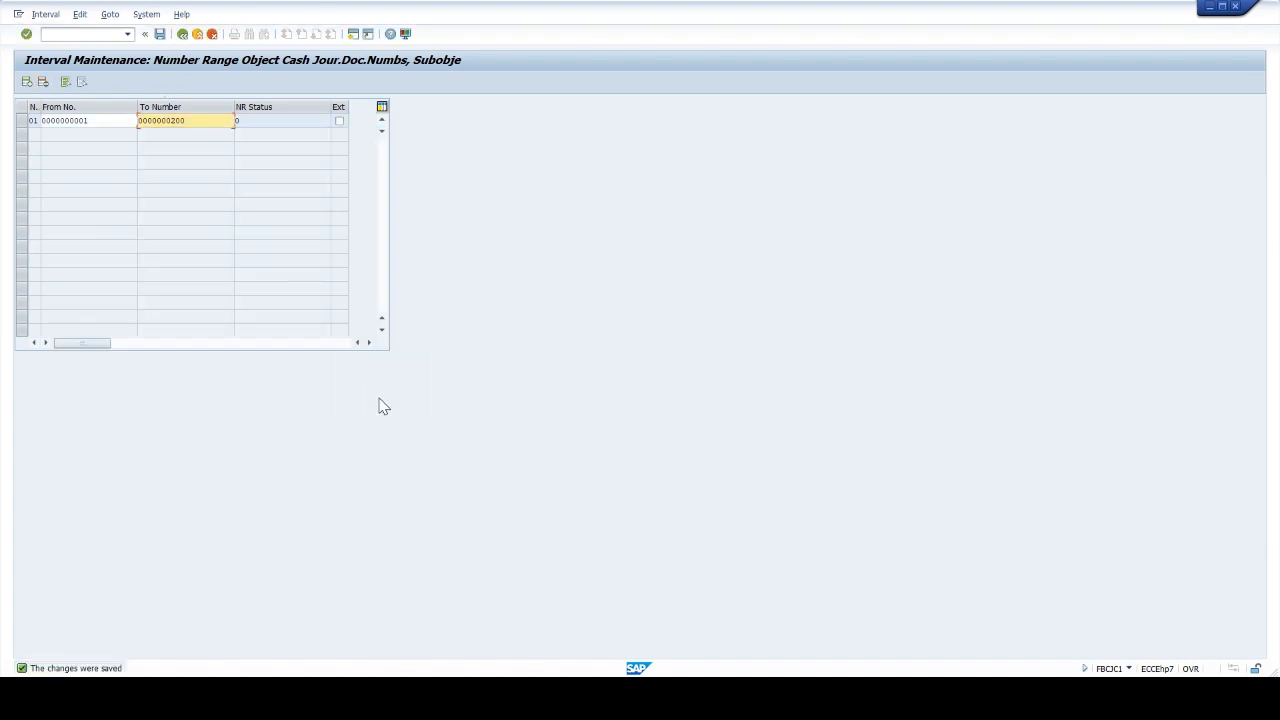
Step: Open the cash journals view with transaction FBCJC0 and copy cash journal 0003 of company code 0001
click(85, 34)
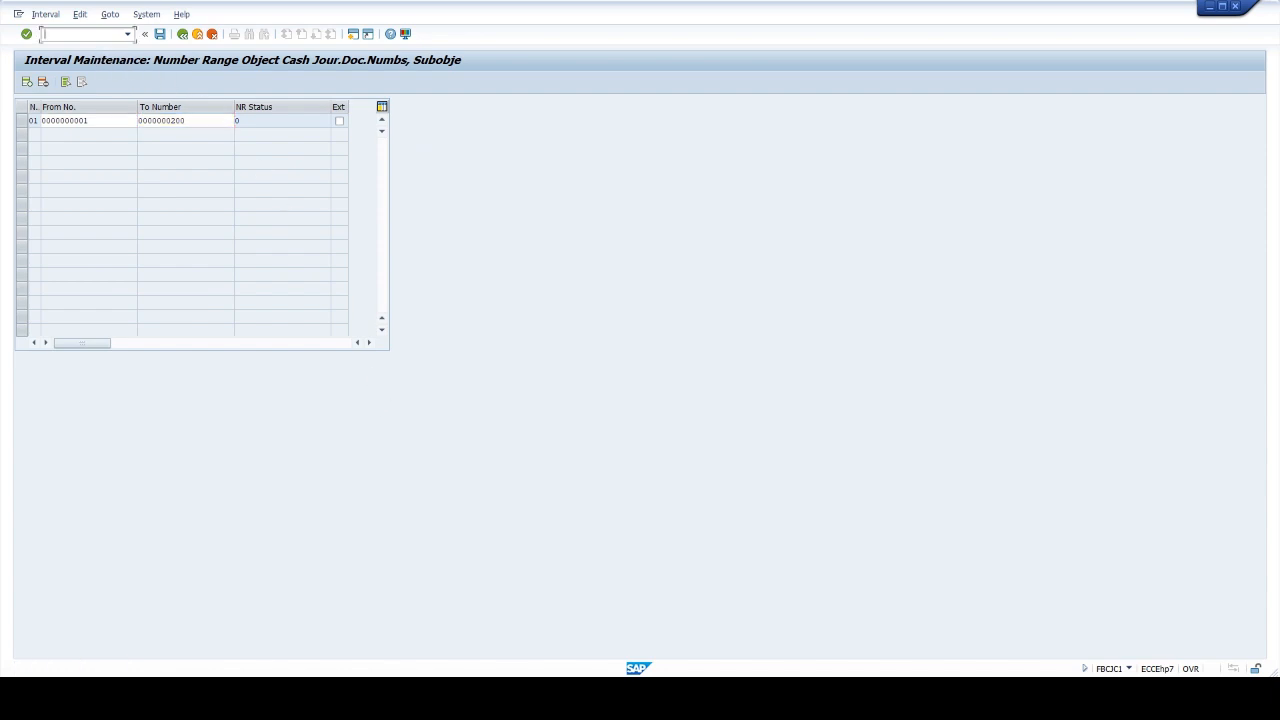
text(/NFBCJC0)
key(Return)
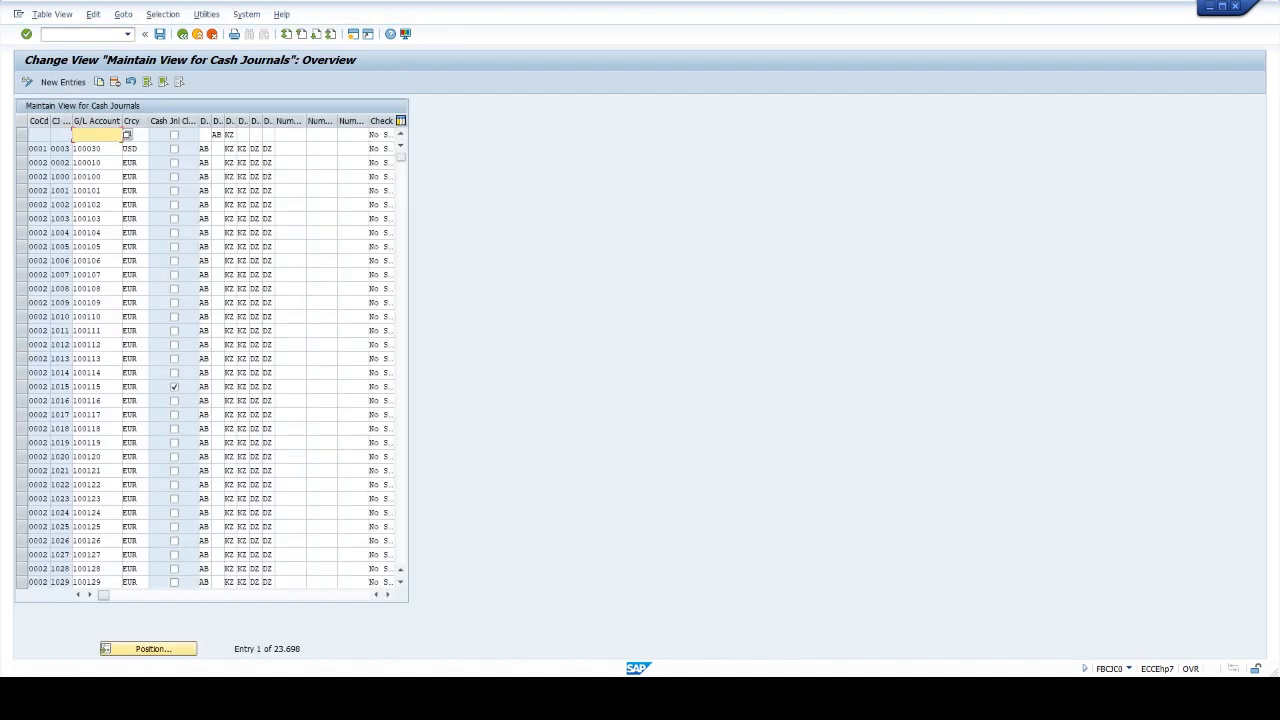
click(21, 150)
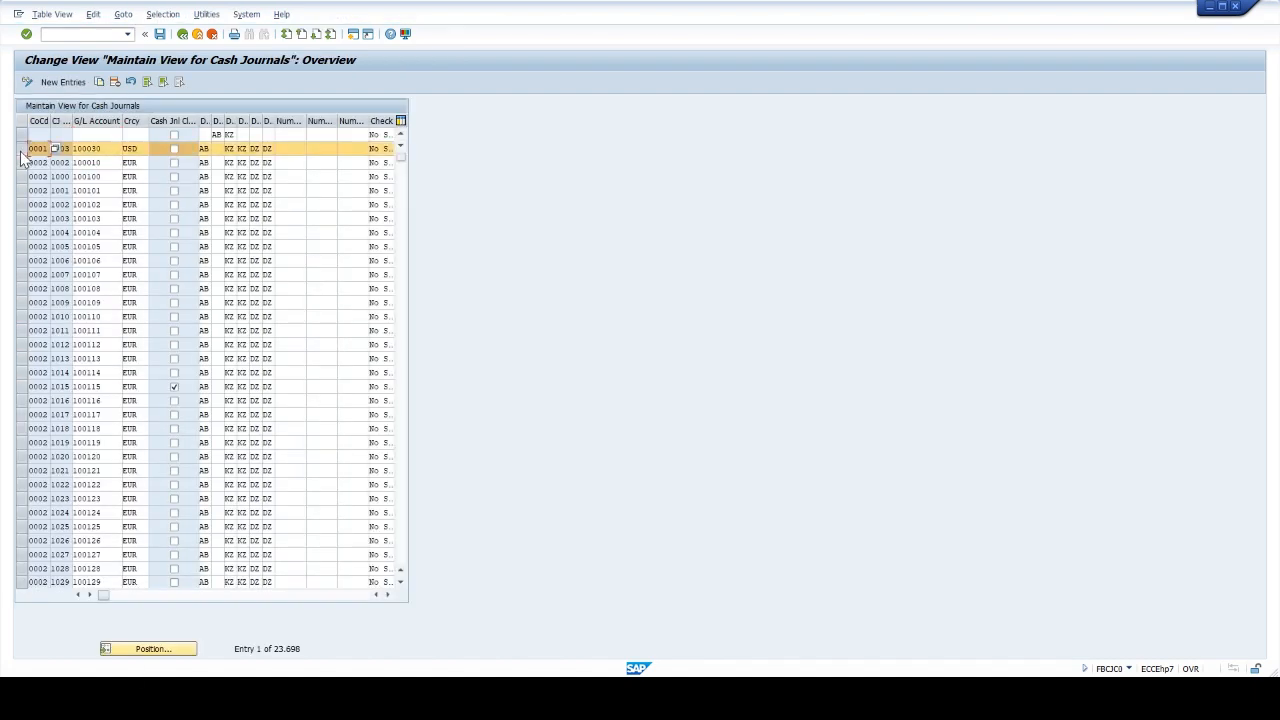
click(97, 82)
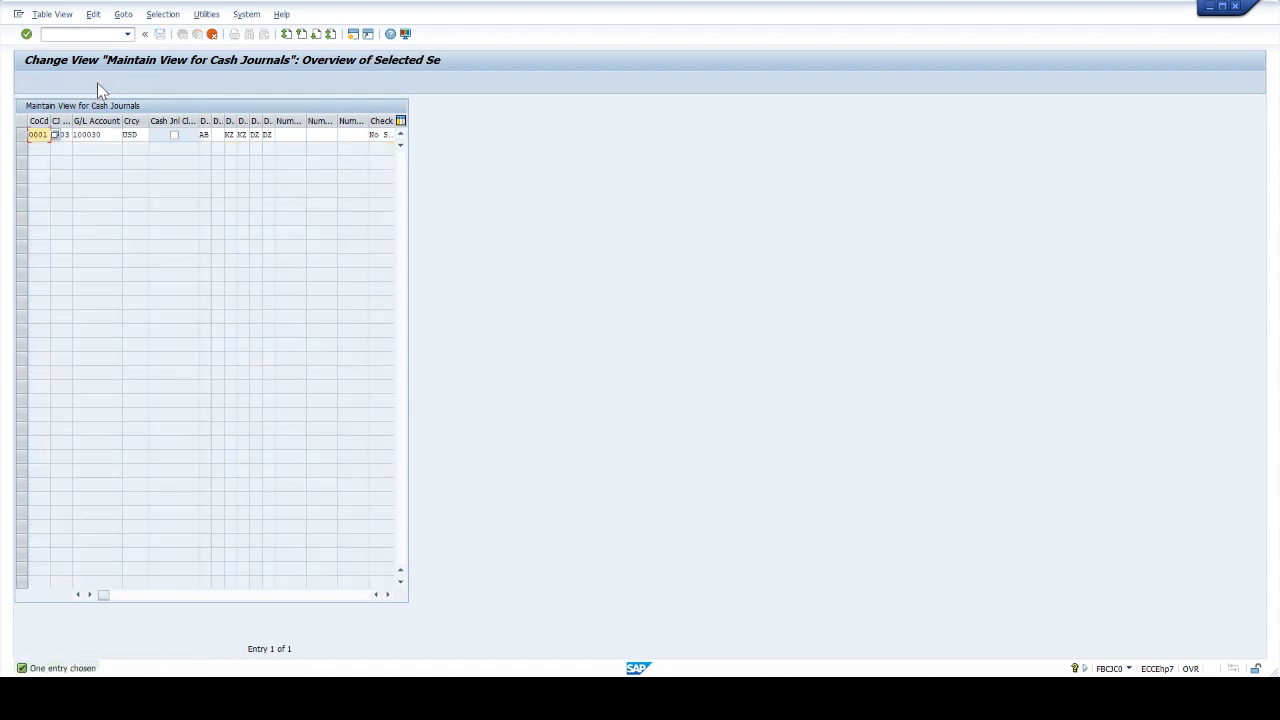
Step: Set both the company code and the cash journal number of the copied entry to TIME
text(TIME)
click(74, 135)
key(BackSpace)
key(BackSpace)
key(BackSpace)
key(BackSpace)
text(T)
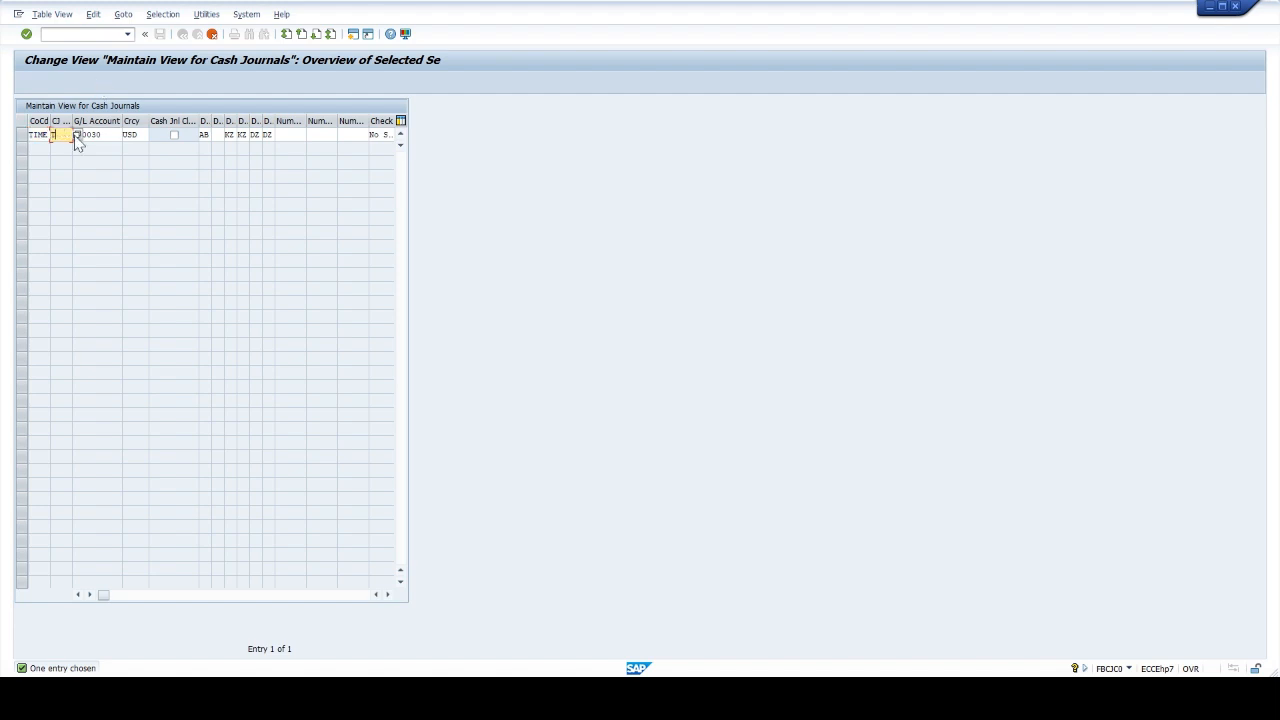
text(IME)
key(Tab)
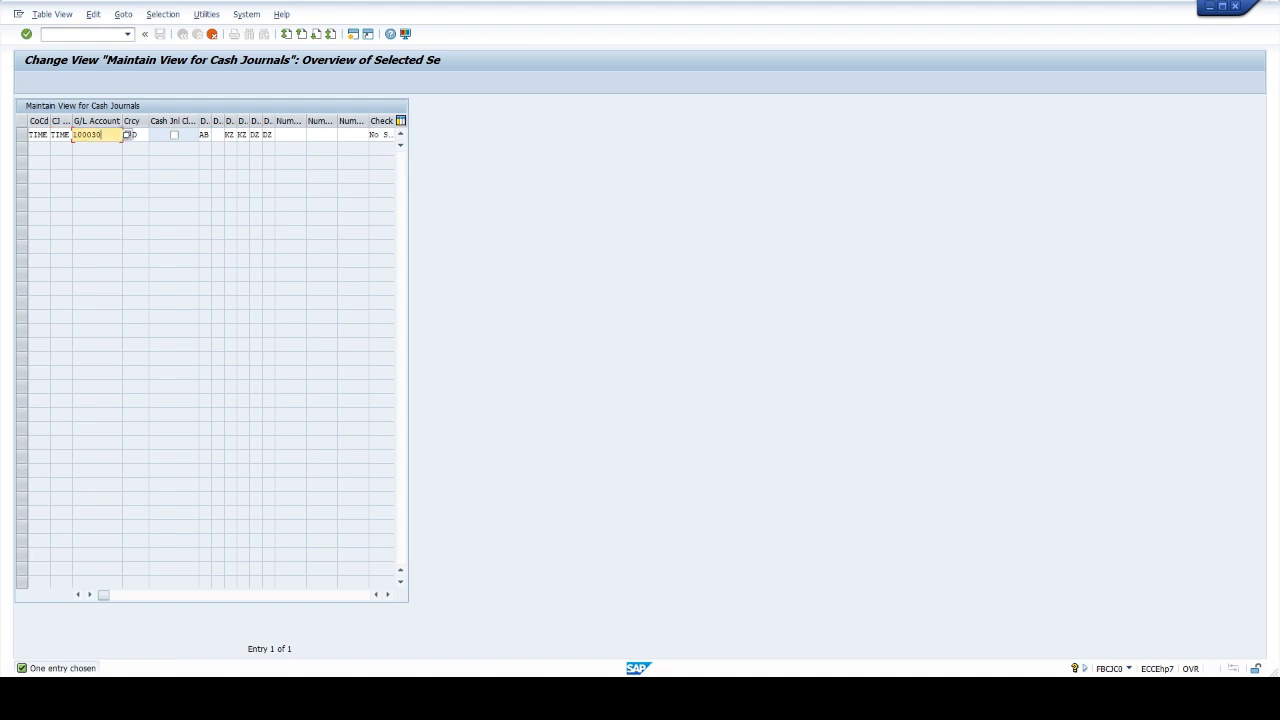
Step: Replace the copied entry's G/L account with 2201 (CASH A/C), looked up in chart of accounts TIME
key(BackSpace)
key(BackSpace)
key(BackSpace)
key(BackSpace)
key(BackSpace)
key(BackSpace)
click(127, 134)
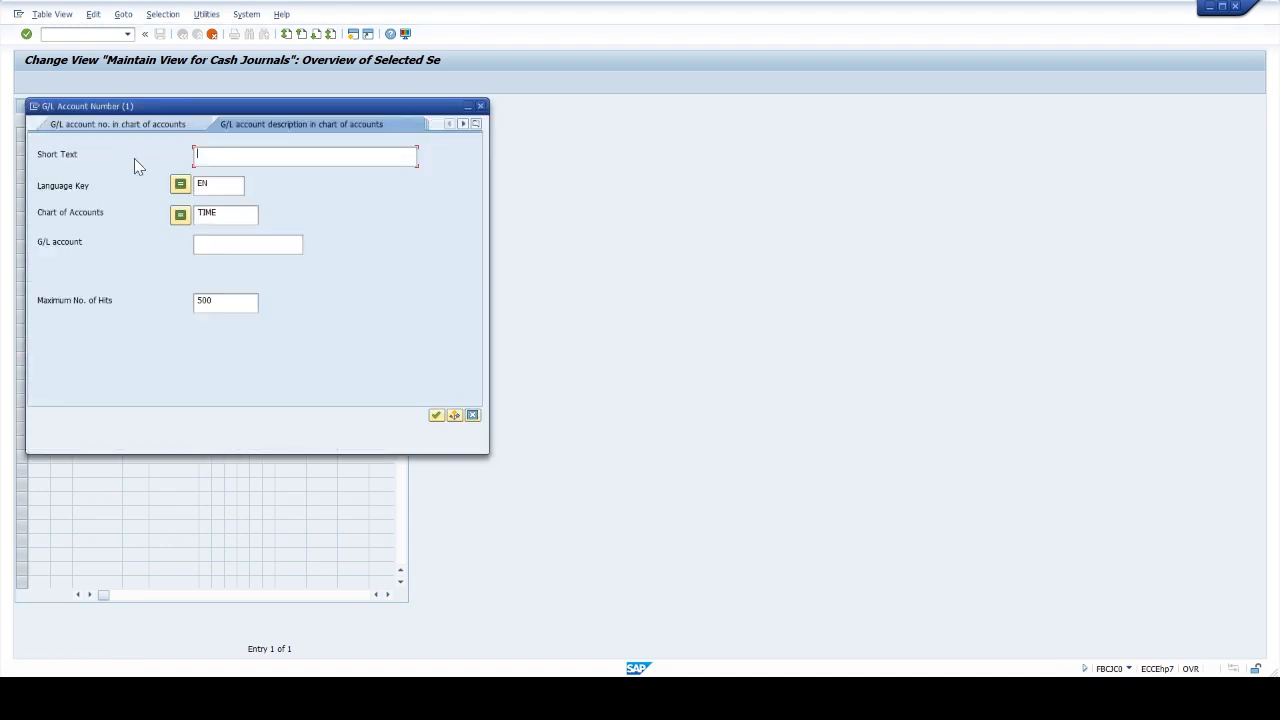
click(436, 415)
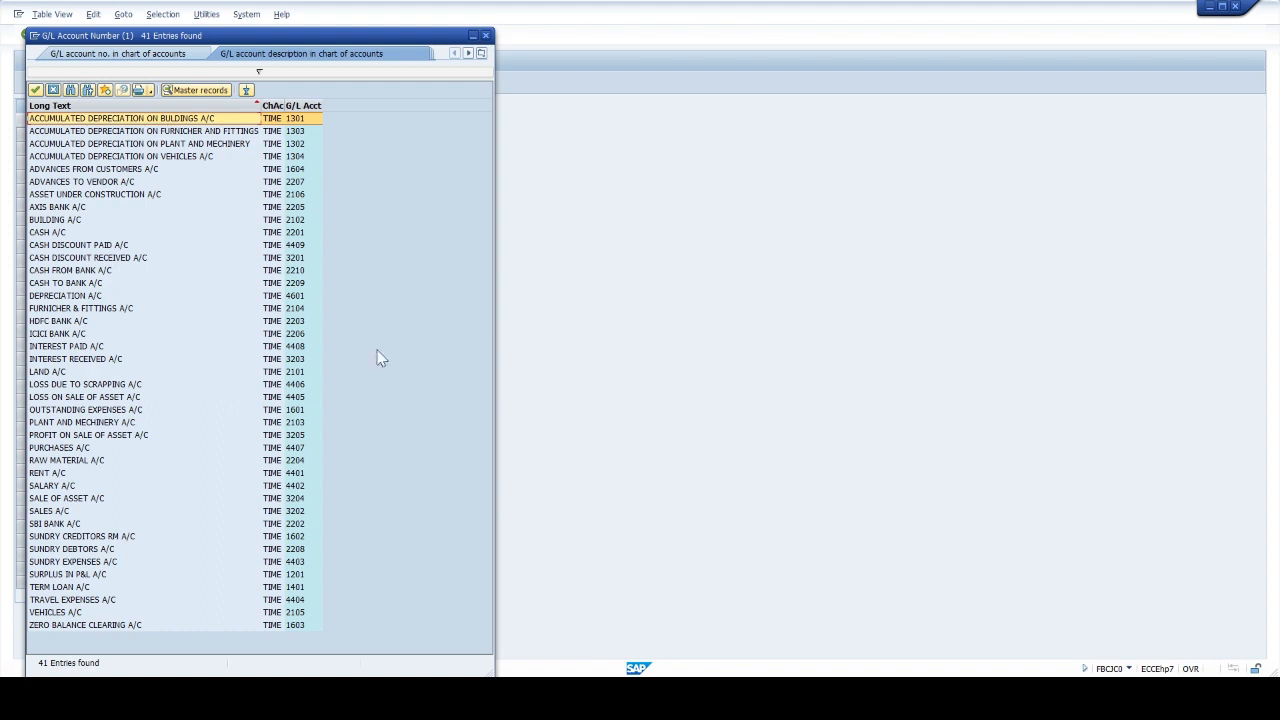
click(36, 92)
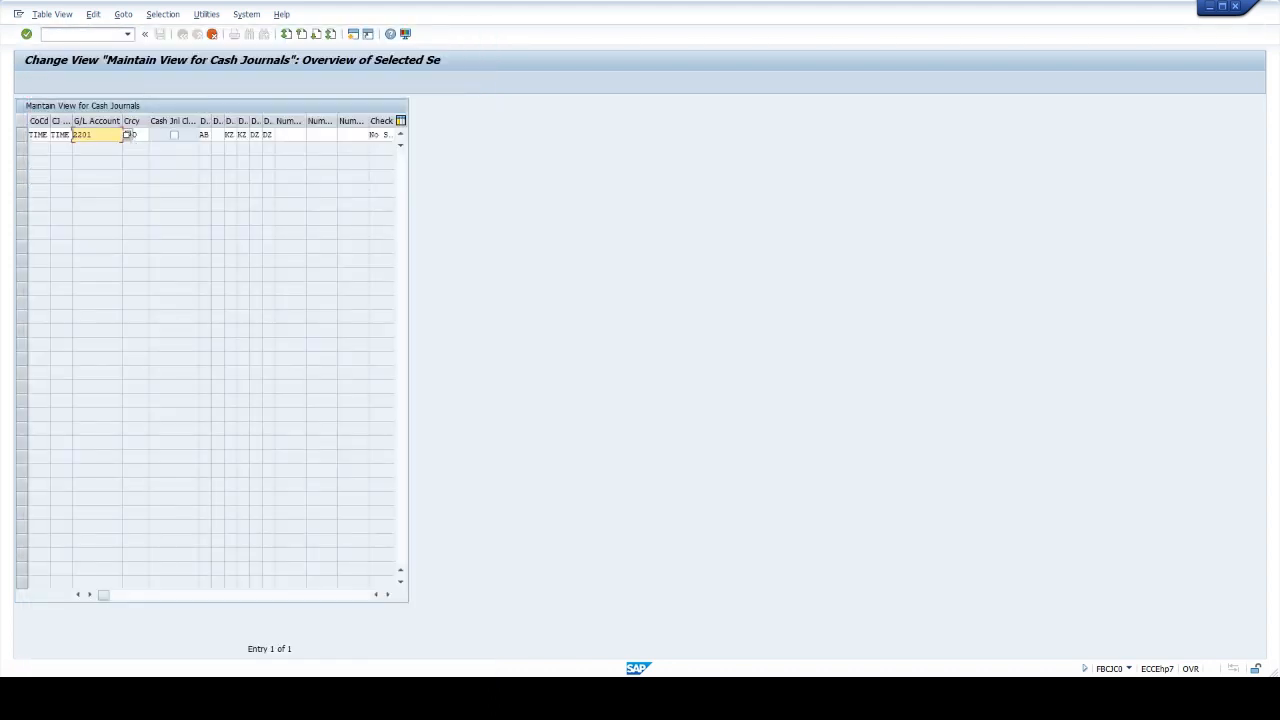
Step: Set the copied journal's currency to INR and save the entry under the proposed customizing request
click(137, 135)
key(BackSpace)
key(BackSpace)
key(BackSpace)
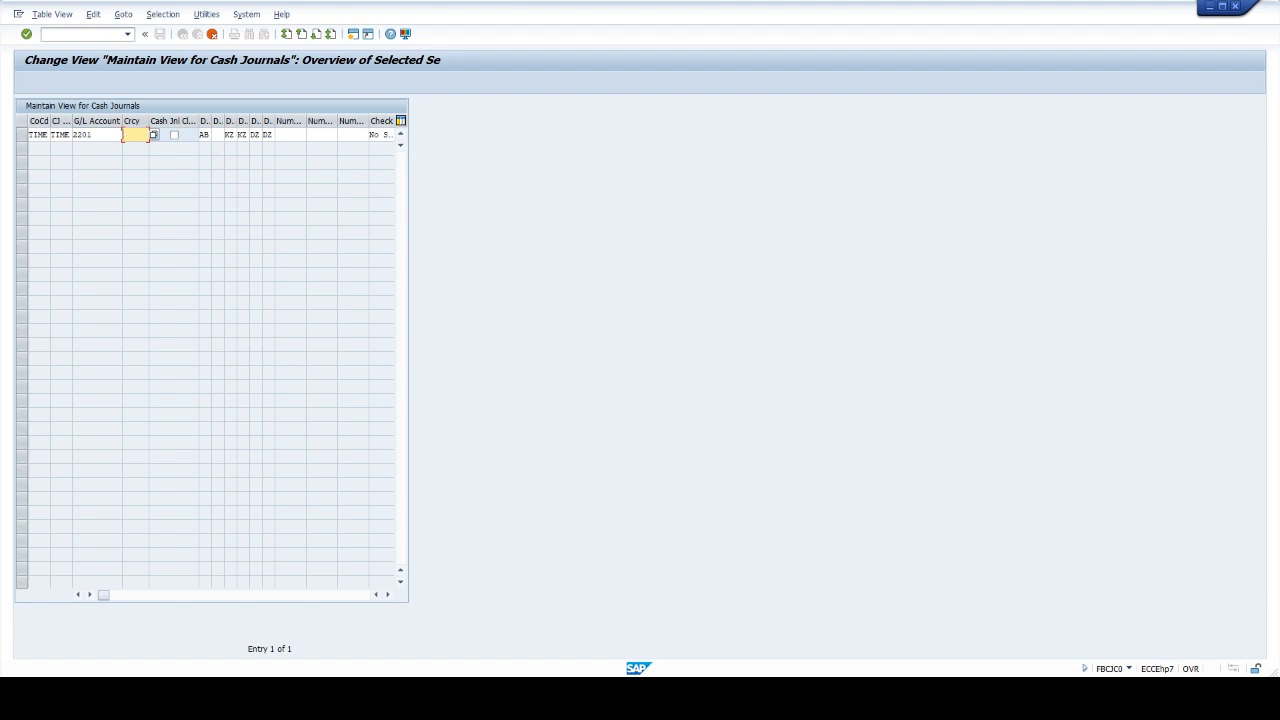
text(INR)
mouse_move(106, 596)
mouse_down()
mouse_move(329, 615)
mouse_move(109, 607)
mouse_up()
click(91, 595)
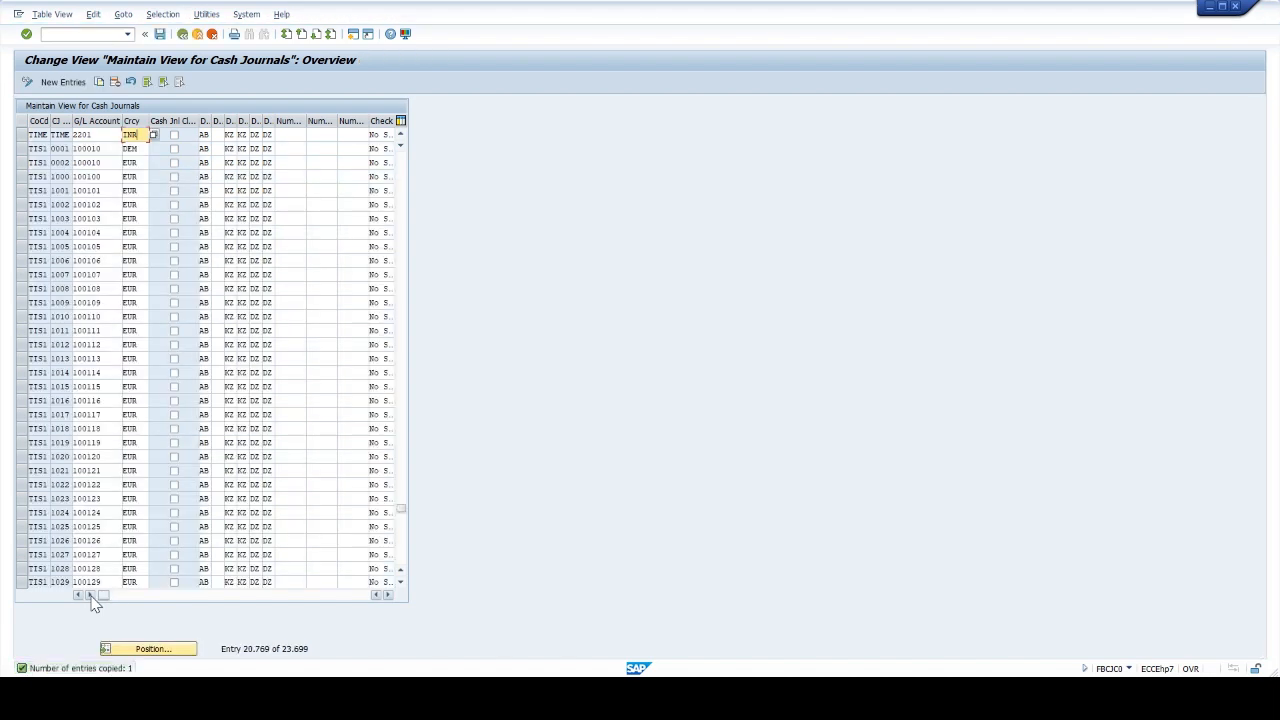
click(163, 36)
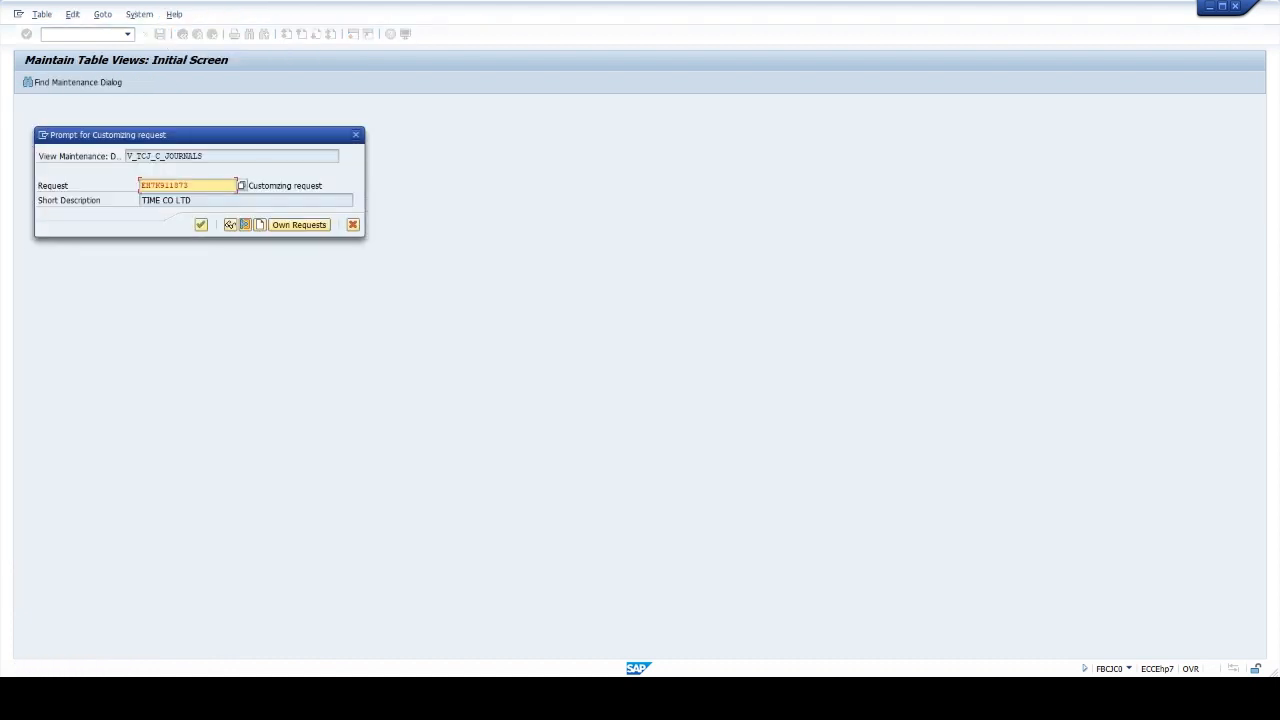
click(201, 224)
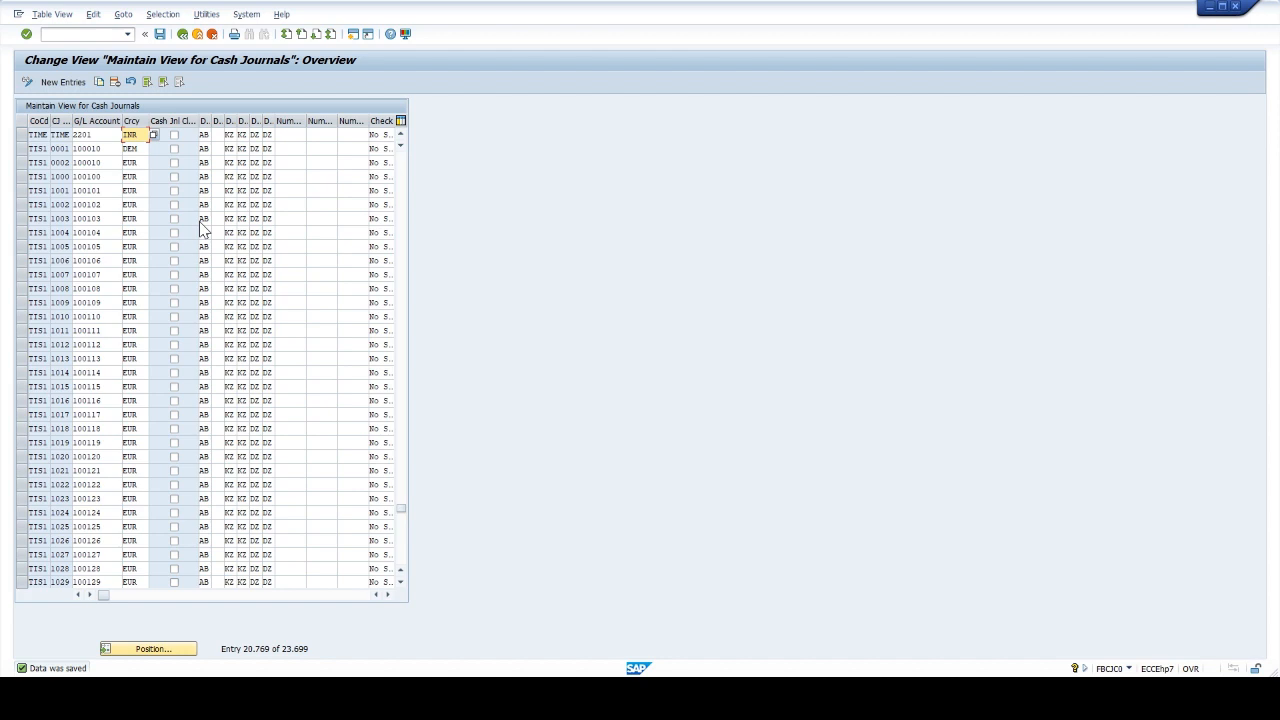
Step: Open the cash journal transaction names overview with transaction FBCJC2
click(21, 135)
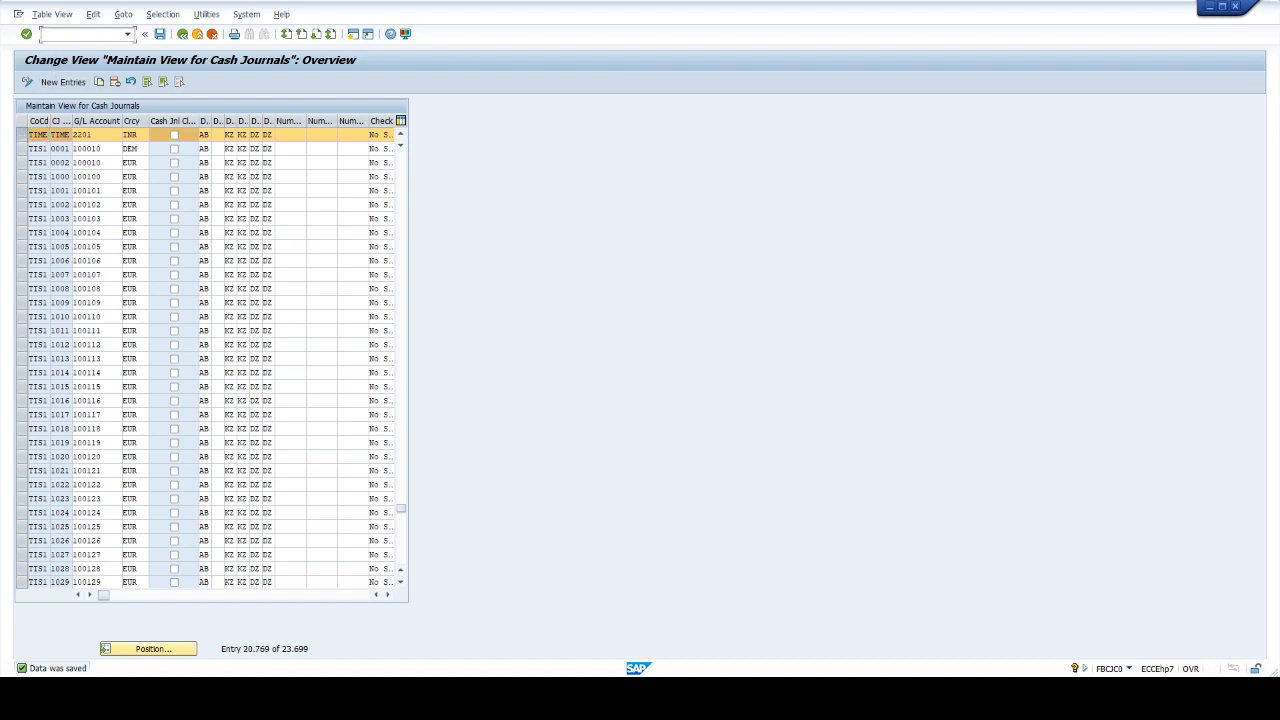
click(44, 34)
text(/N)
text(FBCJ)
text(C0)
key(Return)
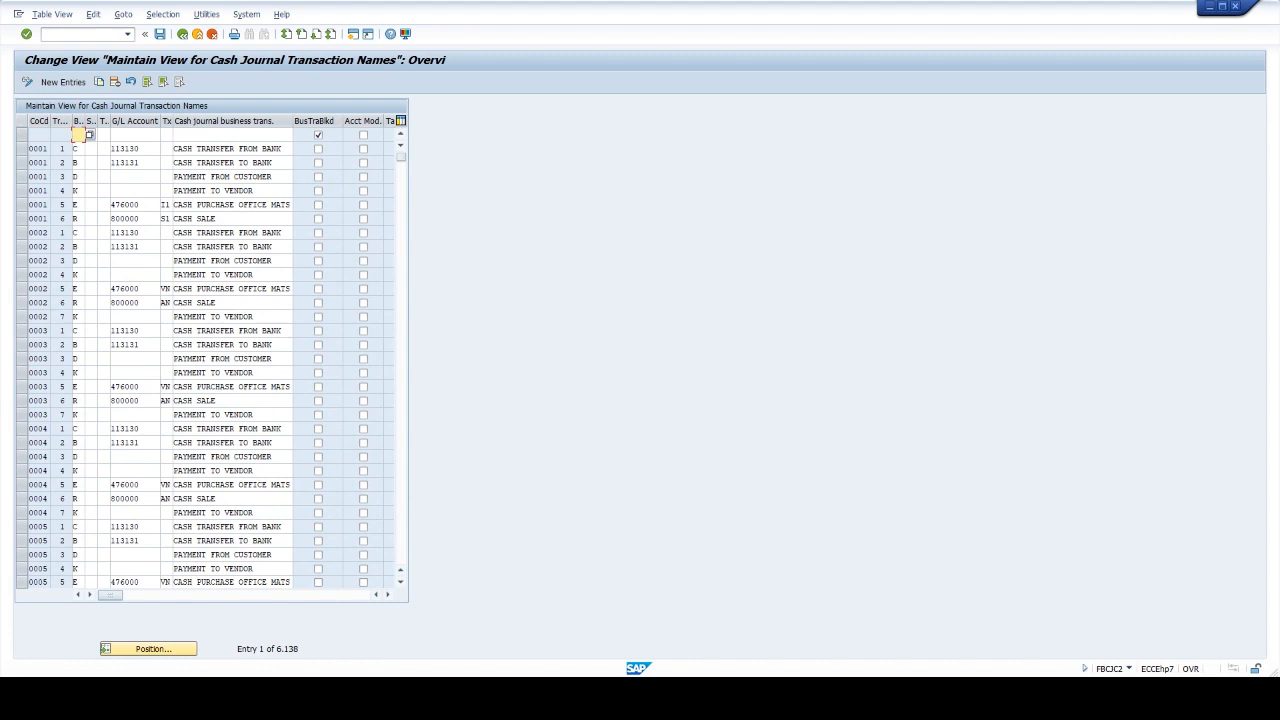
Step: Start a new entry for company code TIME with business transaction type C, keeping the list of types open beside the table
click(63, 83)
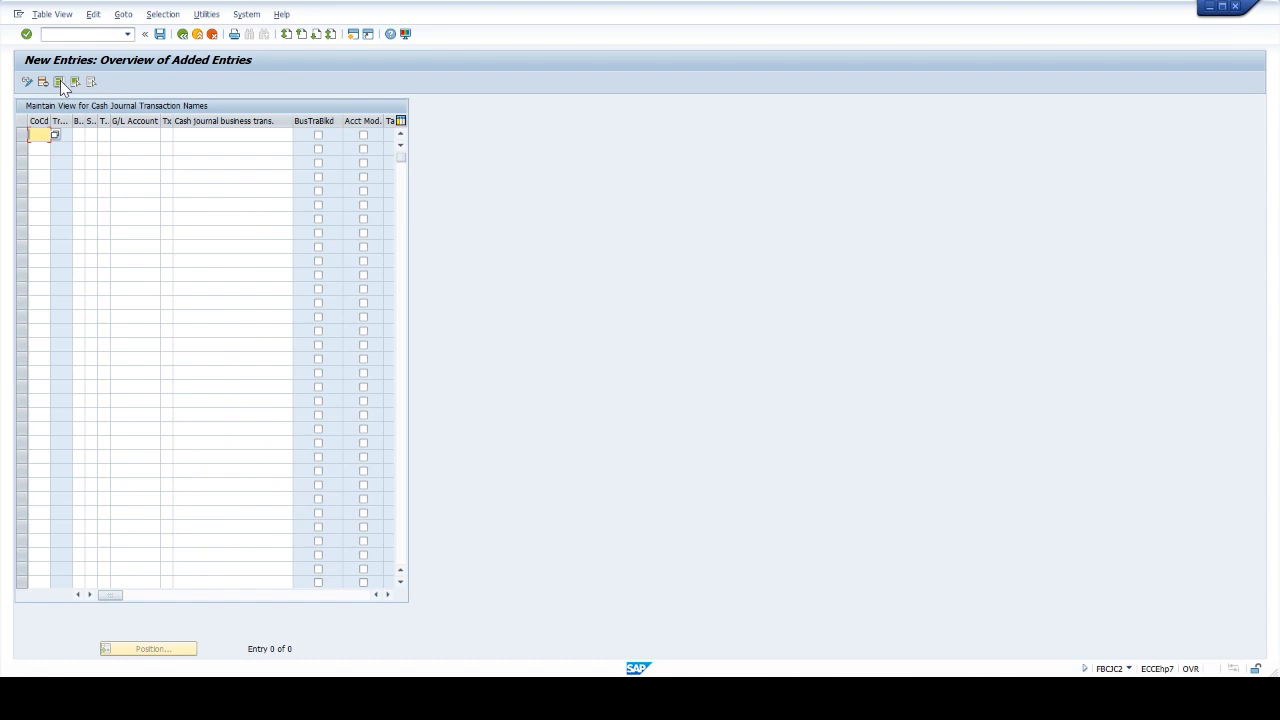
text(TIME)
key(Tab)
click(91, 135)
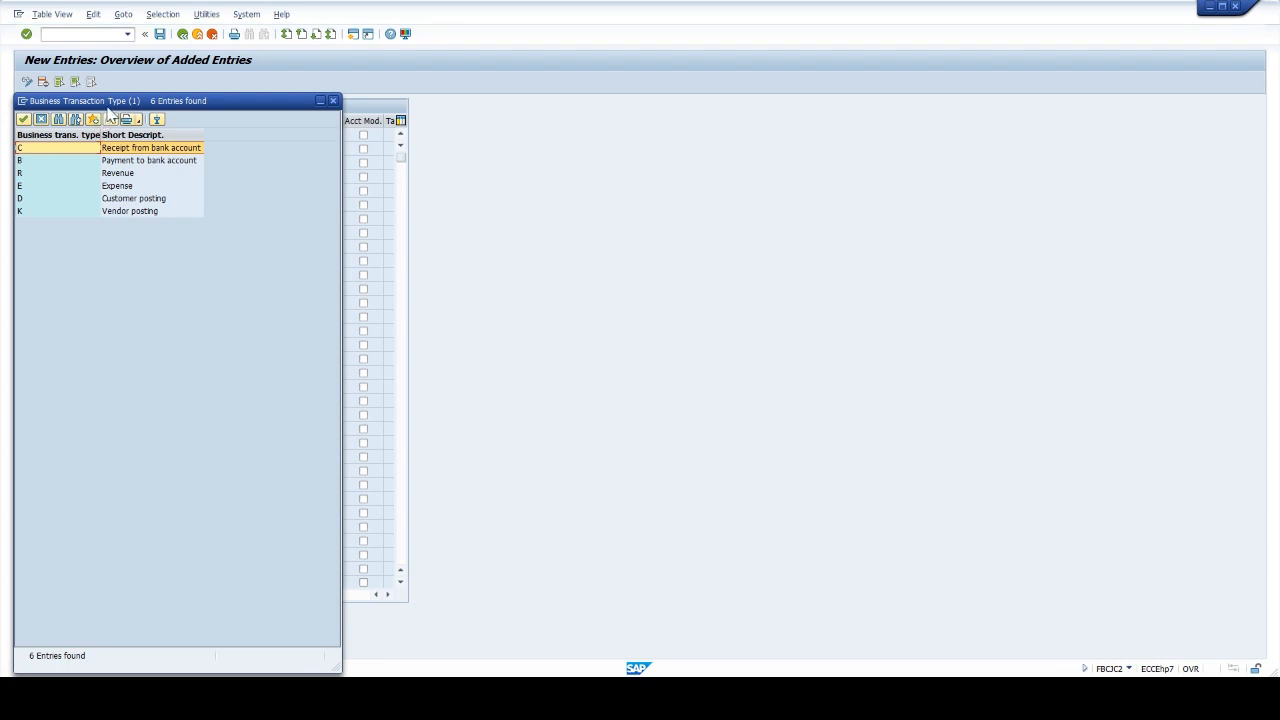
drag(112, 102, 540, 106)
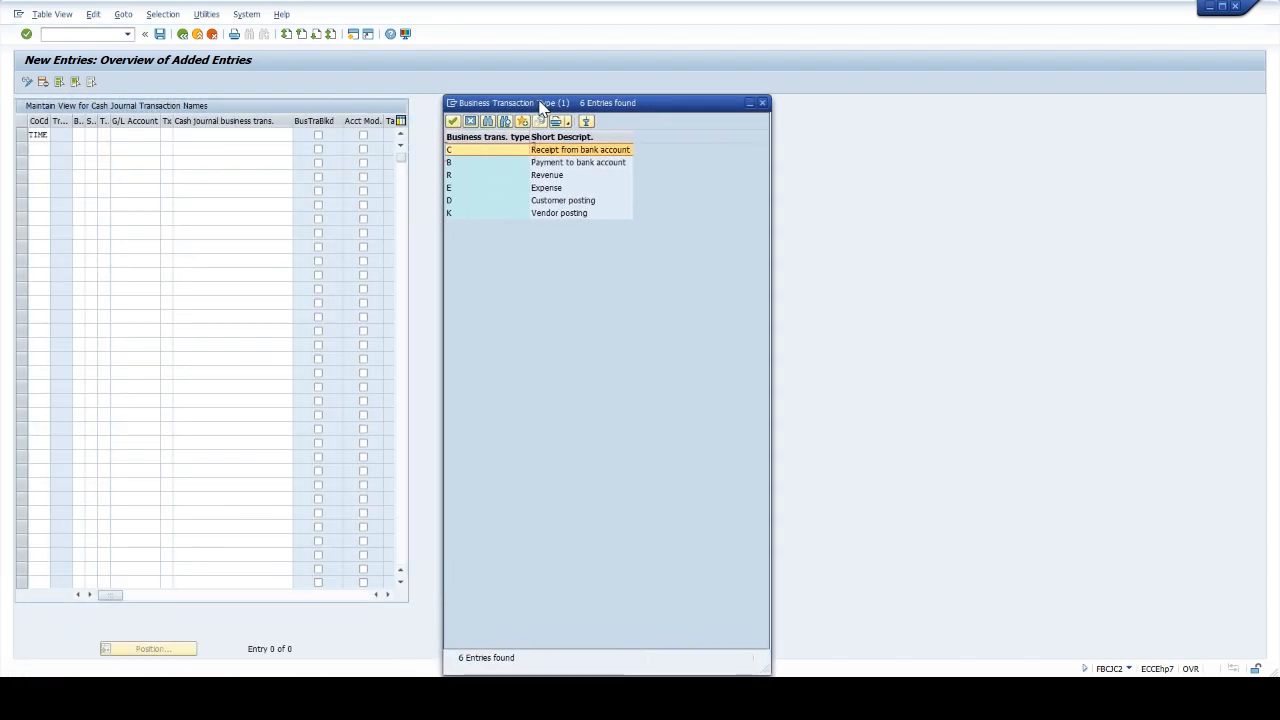
click(78, 135)
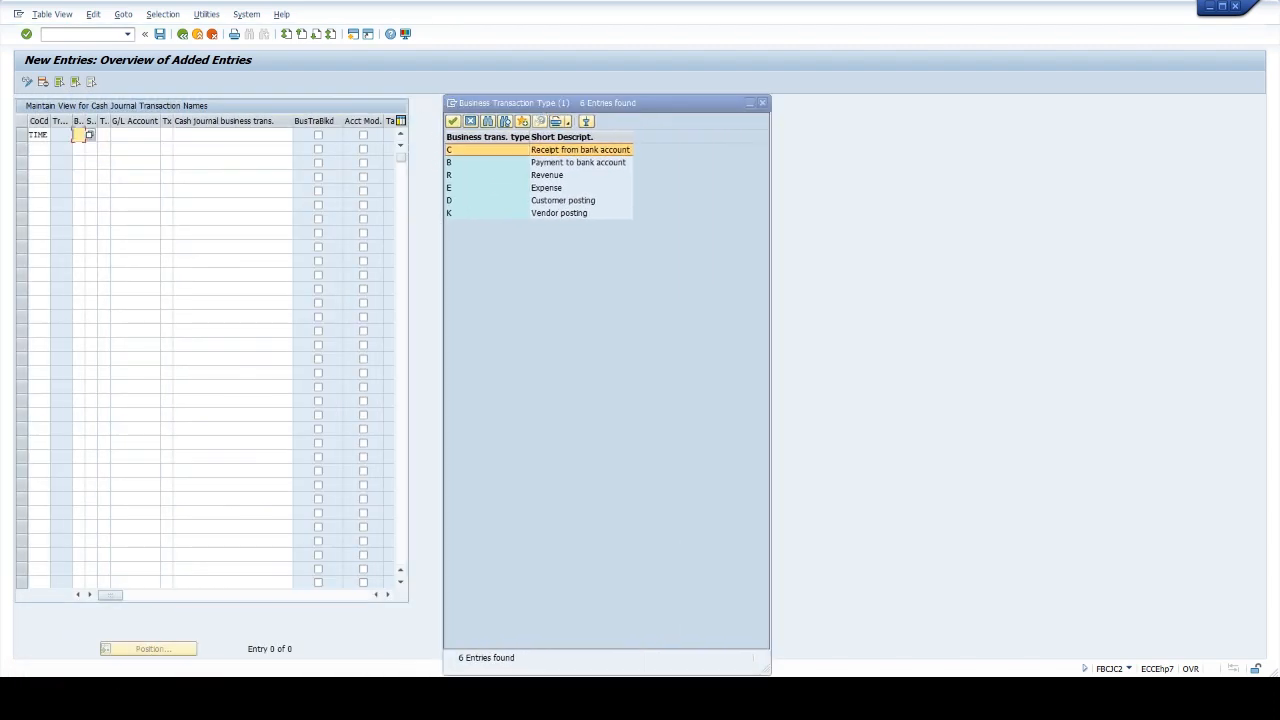
text(C)
Step: Assign G/L account 2210 to the type C entry and name the business transaction CASH FROM BANK
click(135, 135)
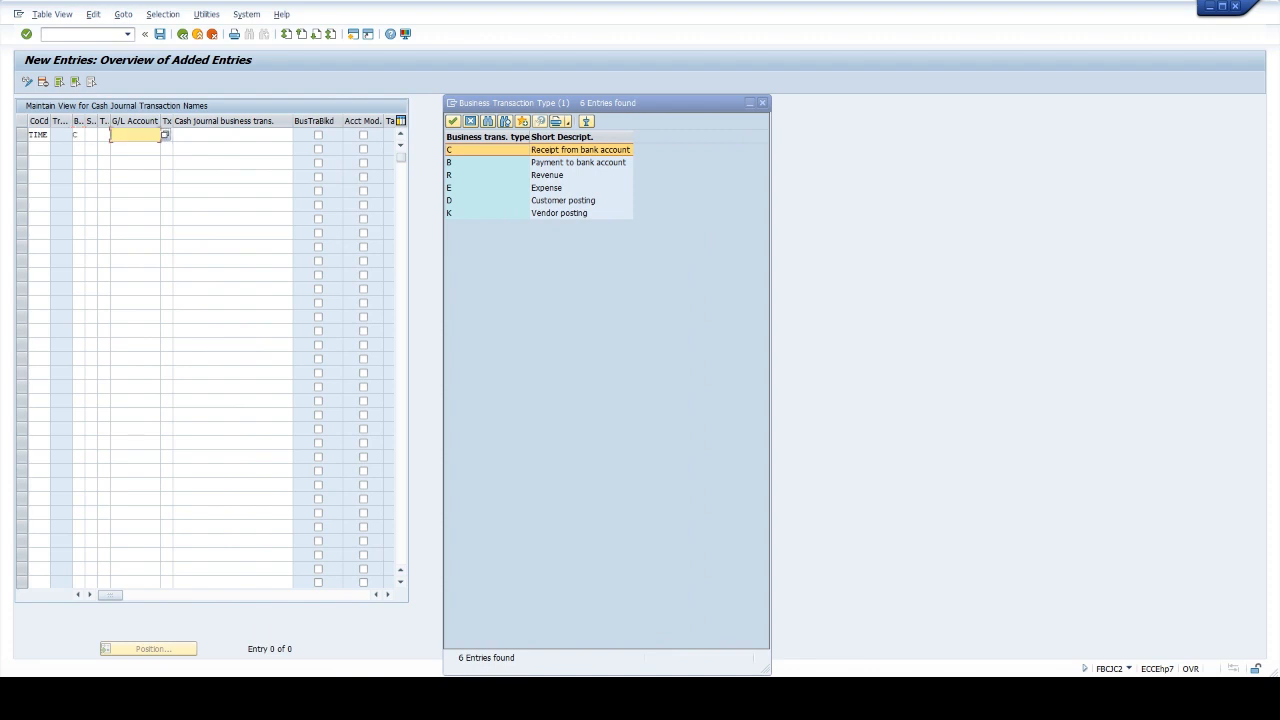
text(220)
text(0)
click(233, 135)
text(AS)
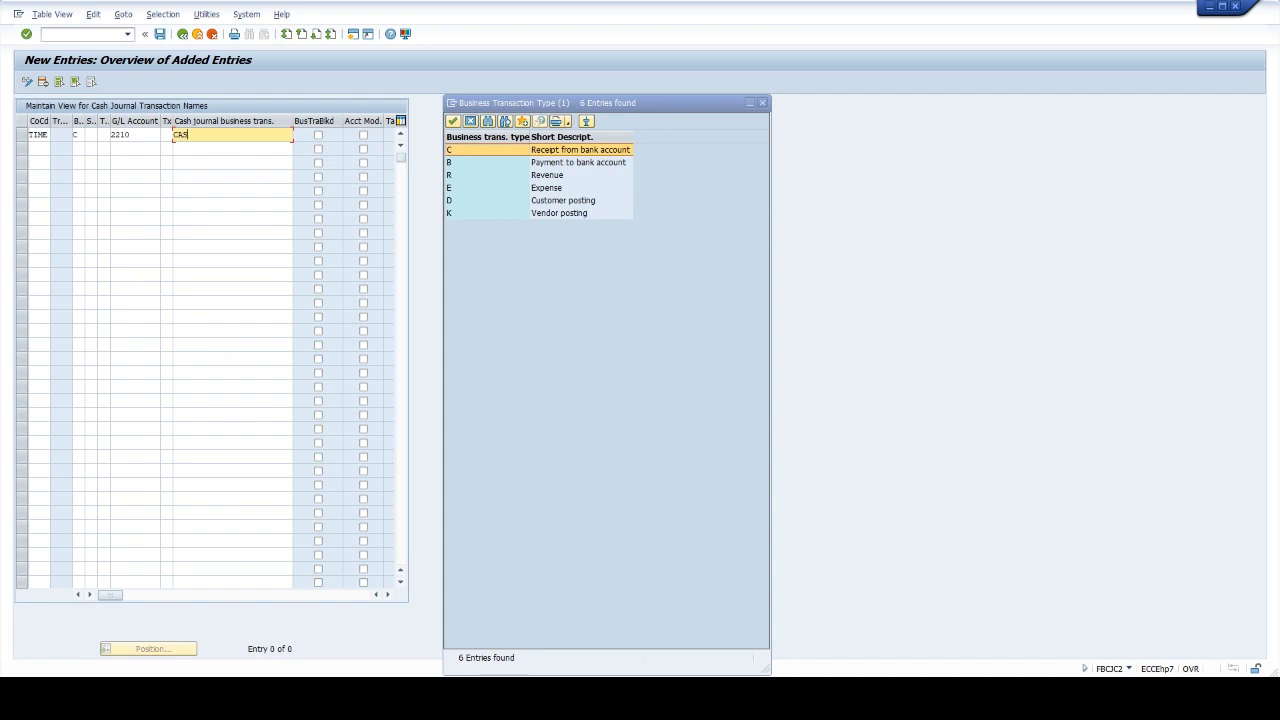
text(H FROM BANK)
key(Return)
Step: Add a second entry for company code TIME with type B, G/L account 2209 and the name CASH TO BANK
text(TIME)
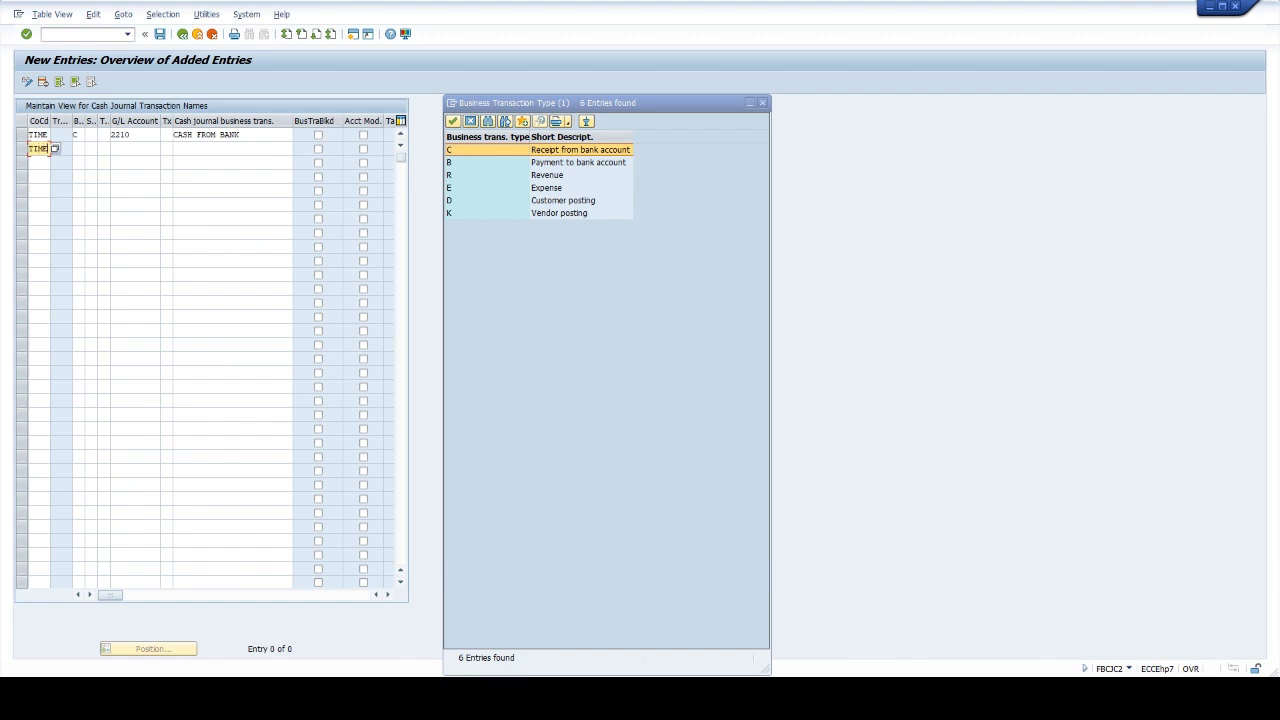
key(Tab)
key(Tab)
key(Tab)
key(Tab)
text(2209)
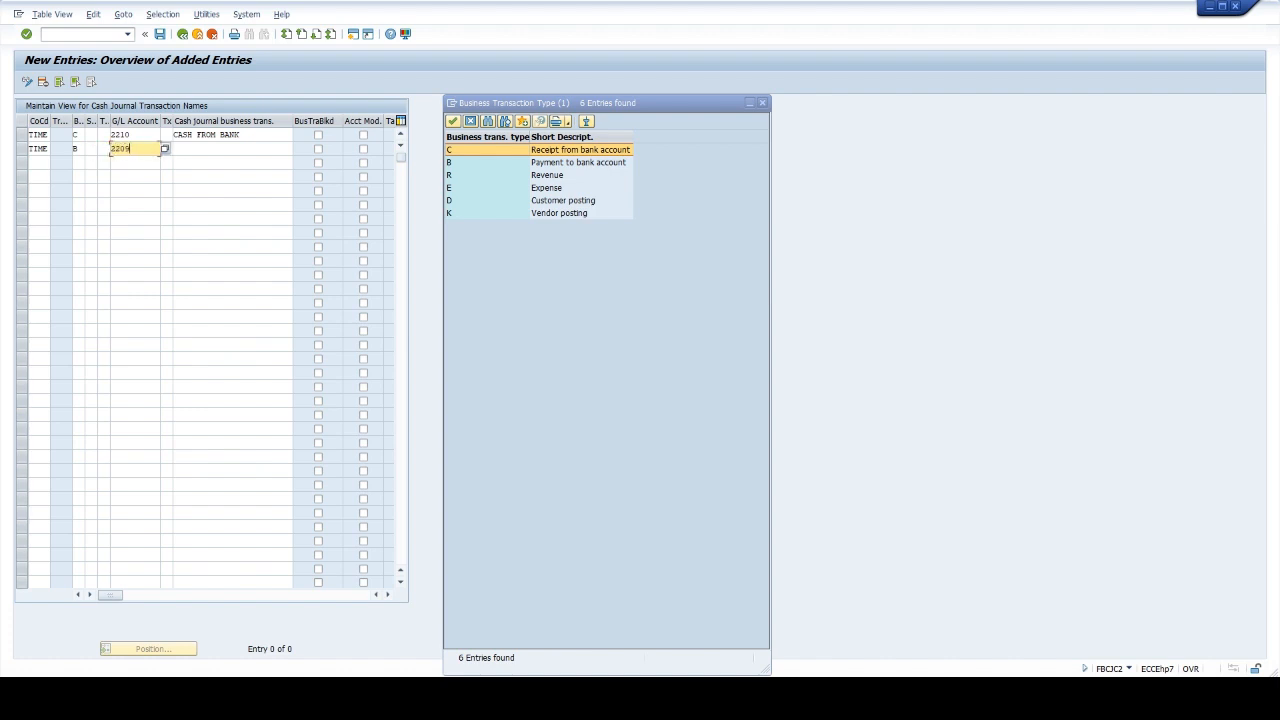
key(Tab)
key(Tab)
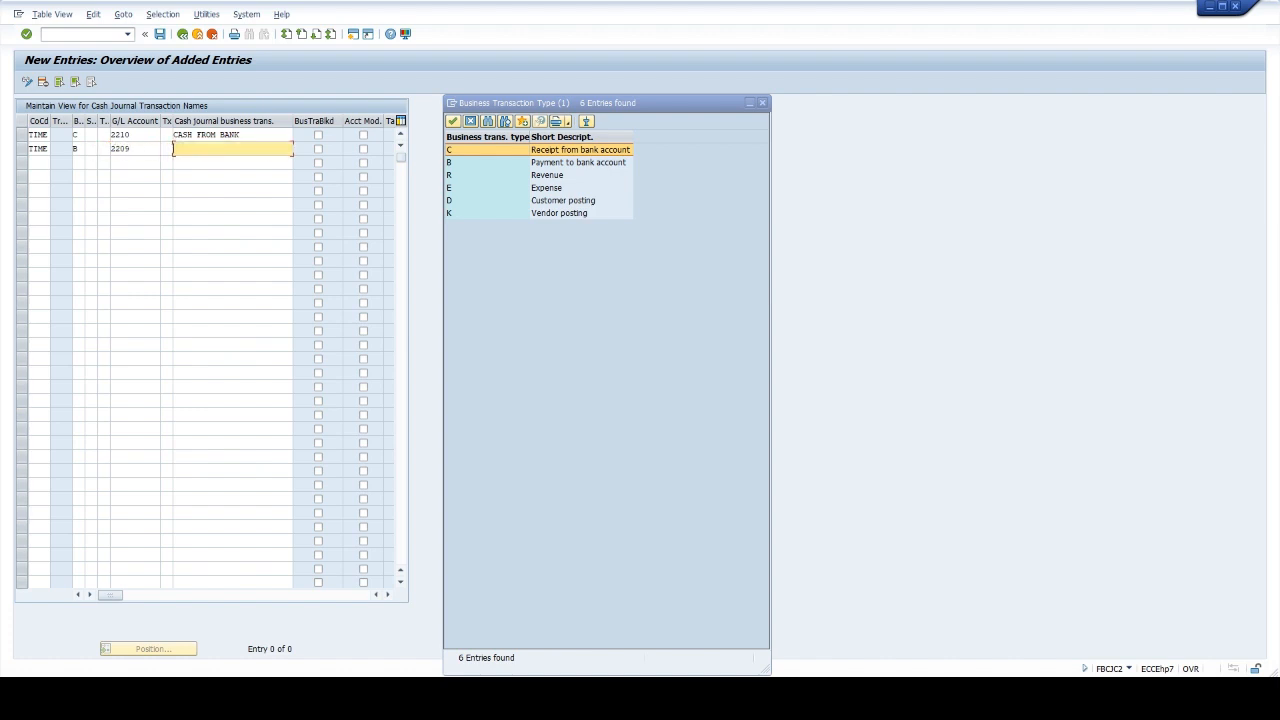
text(CASH TO BANK)
Step: Add a third entry for company code TIME with type R, G/L account 3202 and the name SALES
click(40, 162)
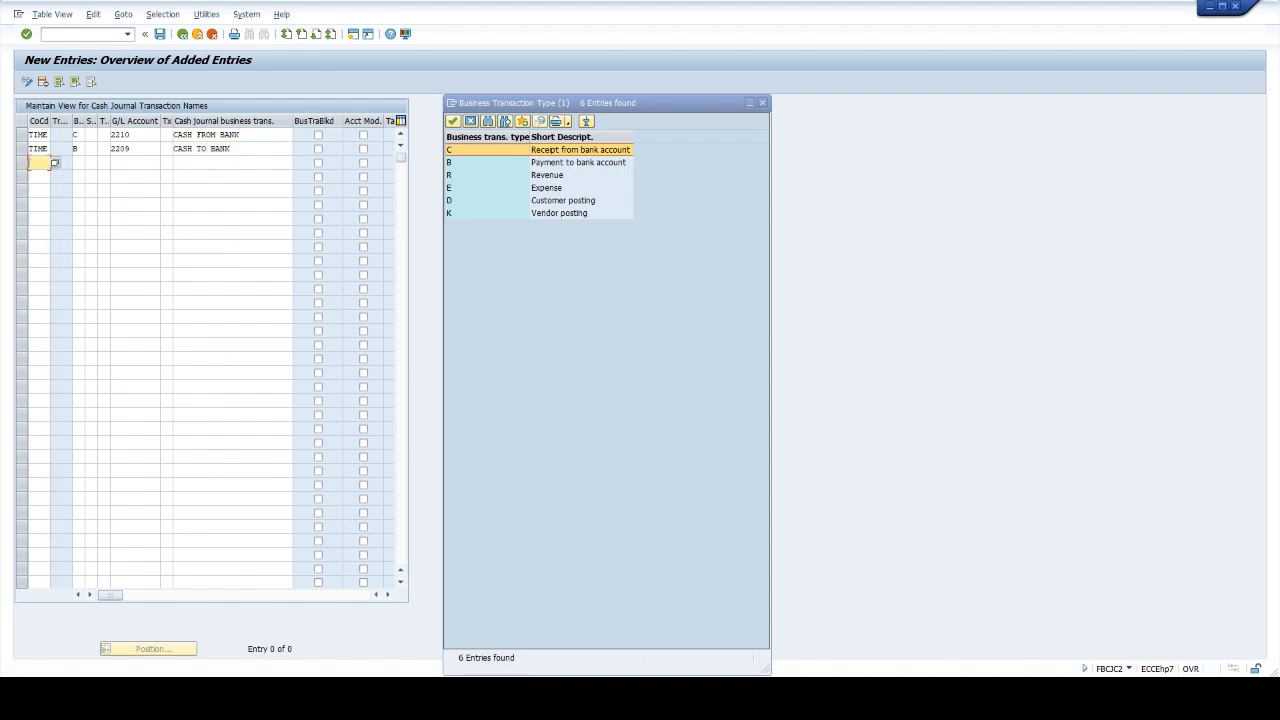
text(TIME)
key(Tab)
text(R)
click(112, 164)
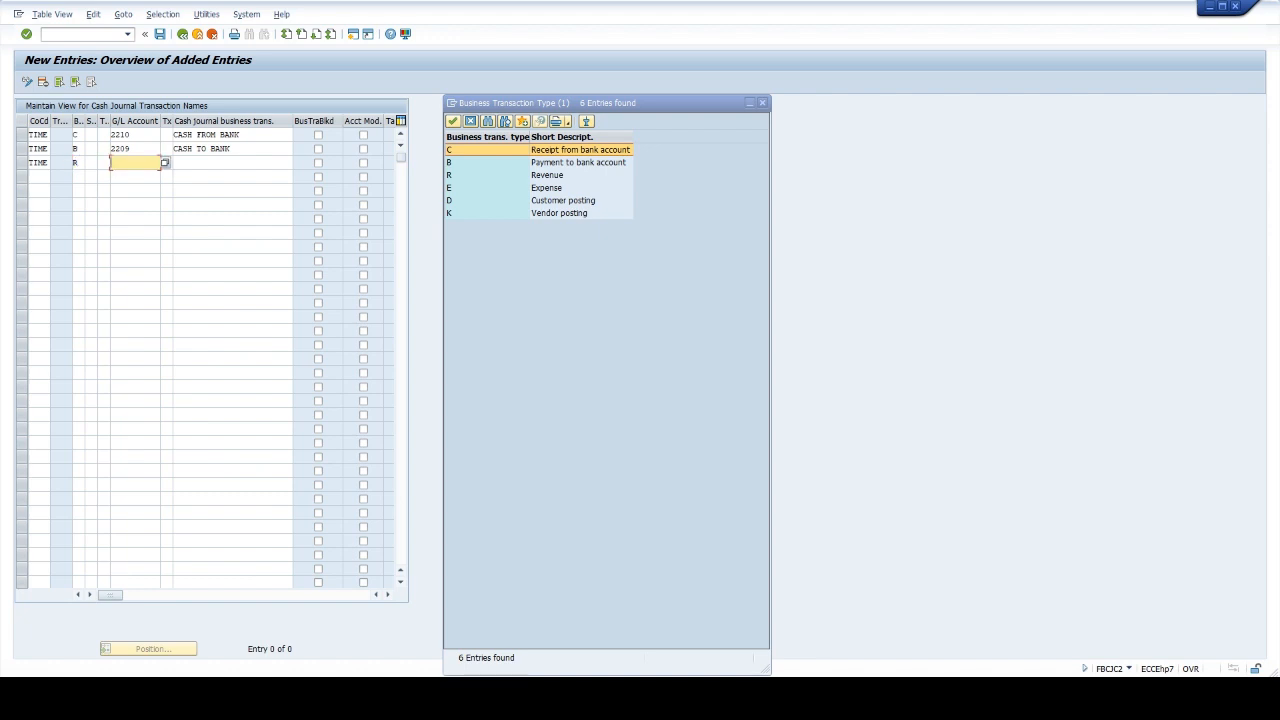
text(3202)
key(Tab)
key(Tab)
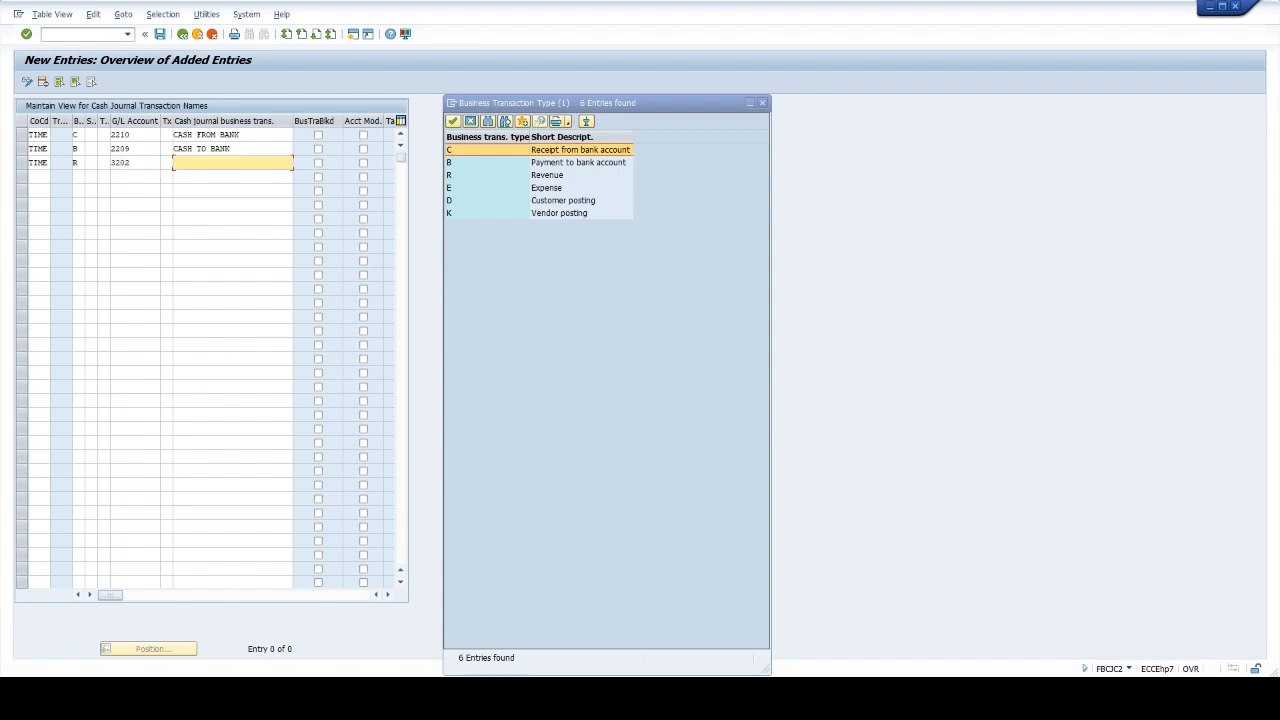
text(SALES)
Step: Add a fourth entry for company code TIME with type E, G/L account 4407 and the name PURCHASES
click(38, 177)
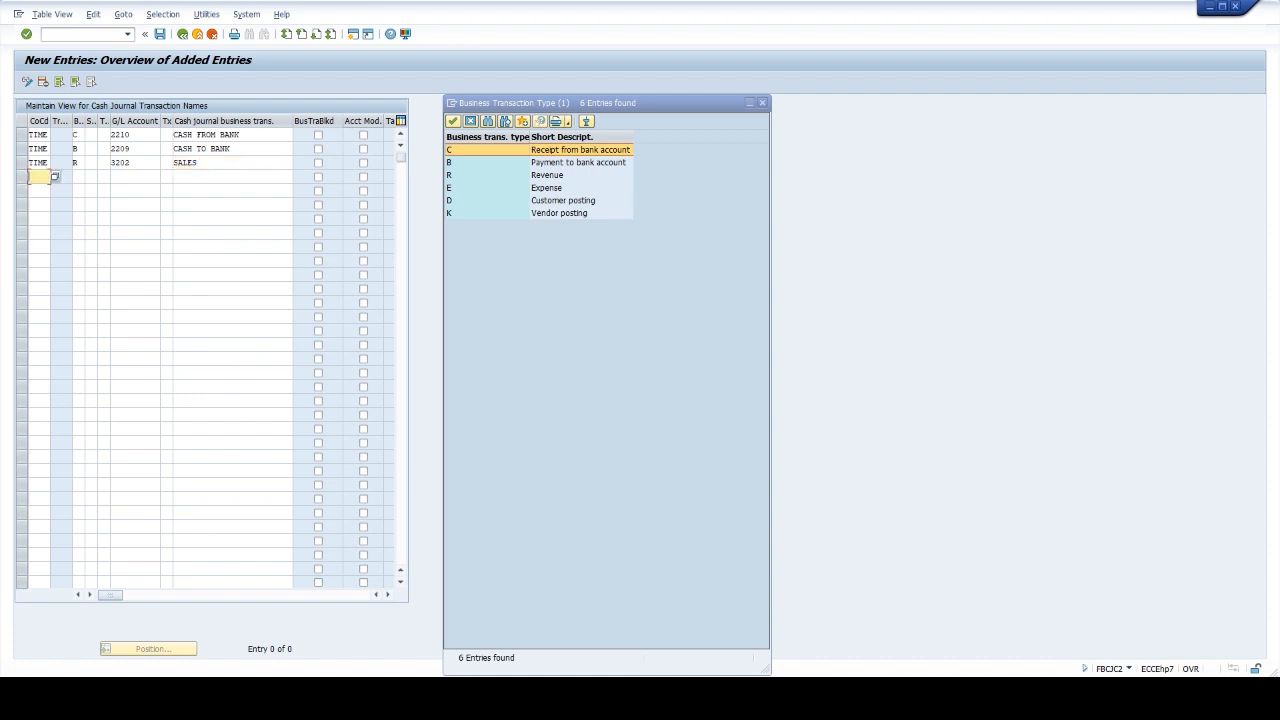
text(TIME)
key(Tab)
text(E)
key(Tab)
key(Tab)
key(Tab)
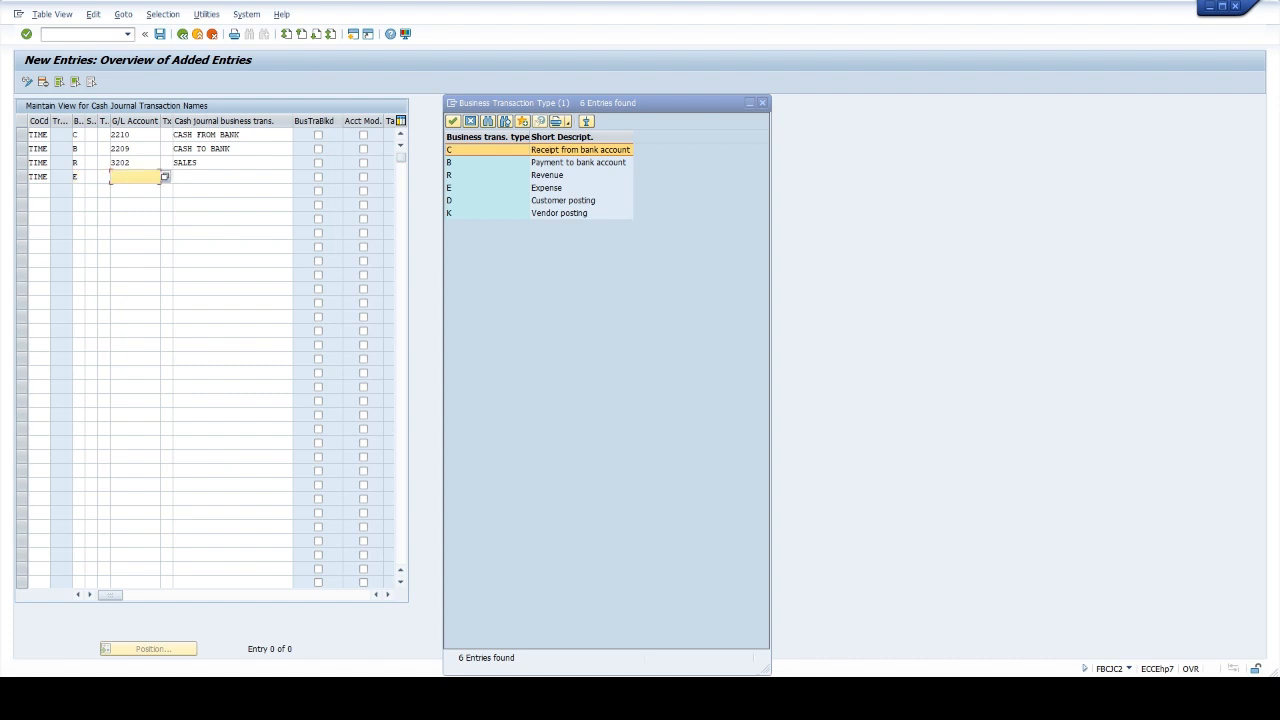
text(4407)
key(Tab)
text(PURC)
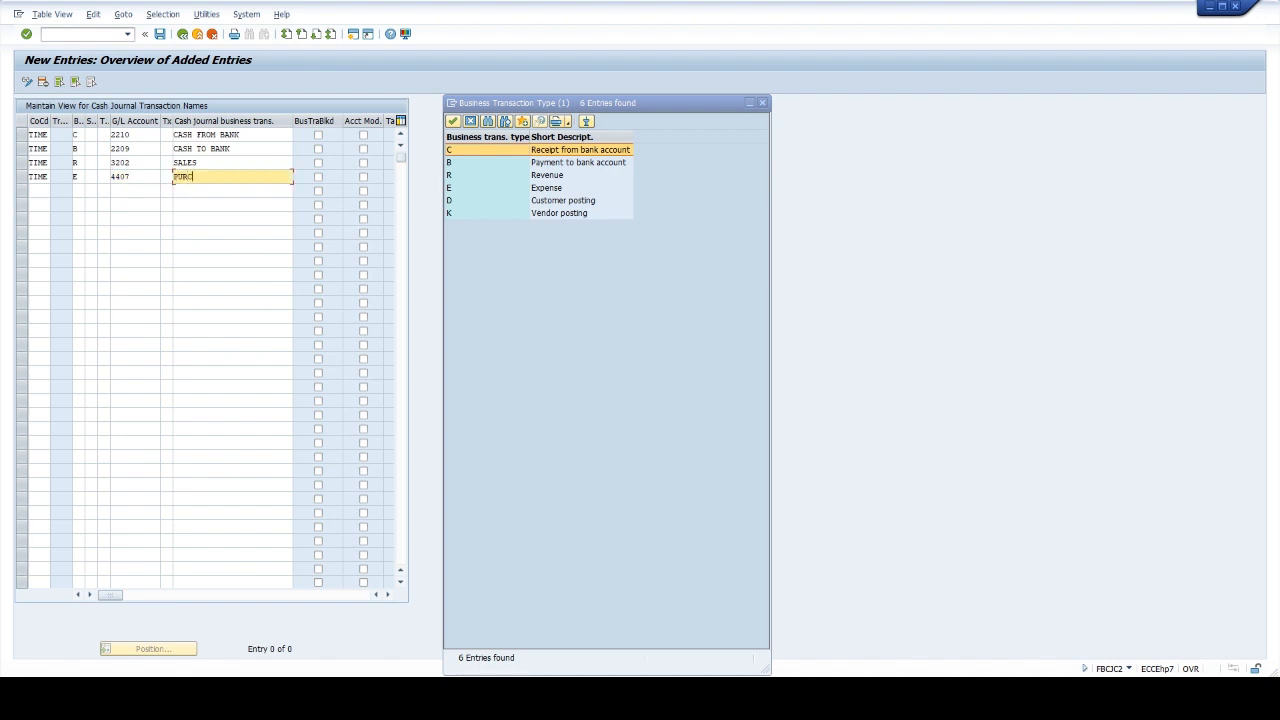
text(HASES)
Step: Add a customer posting entry for company code TIME with type D and the name CASH FROM CUSTOMERS
click(38, 191)
text(TIME)
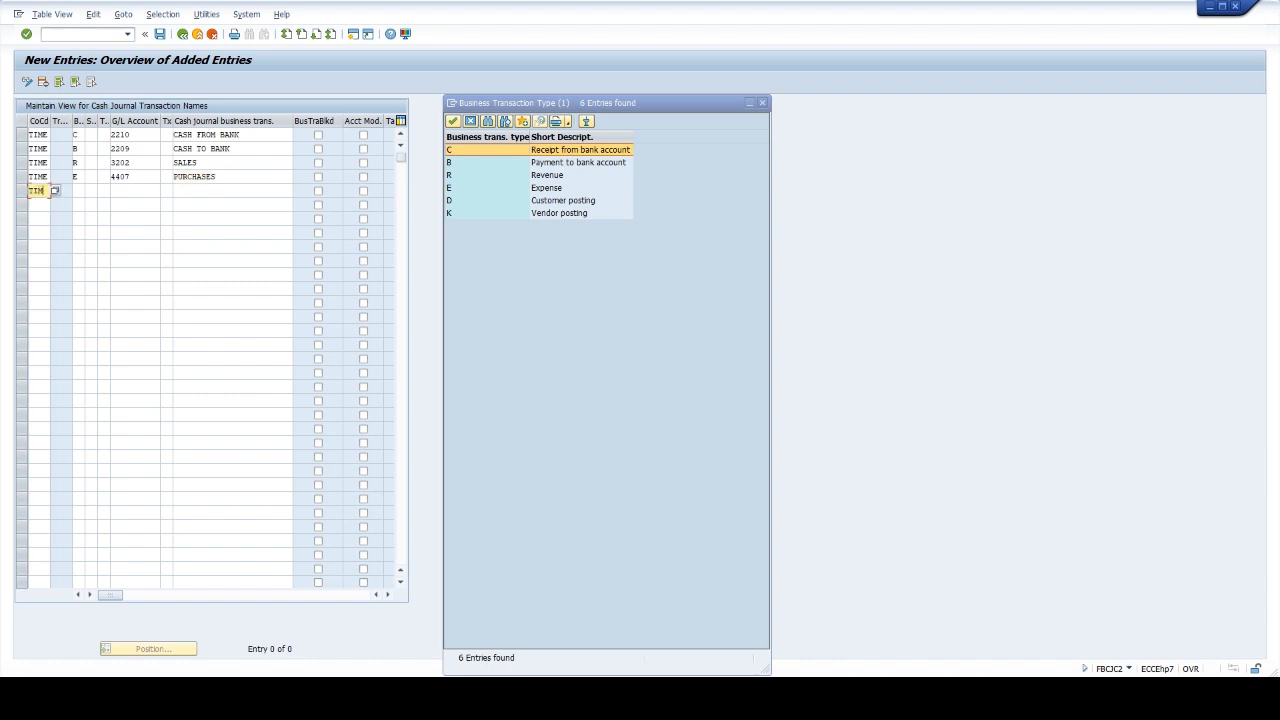
click(77, 191)
click(220, 191)
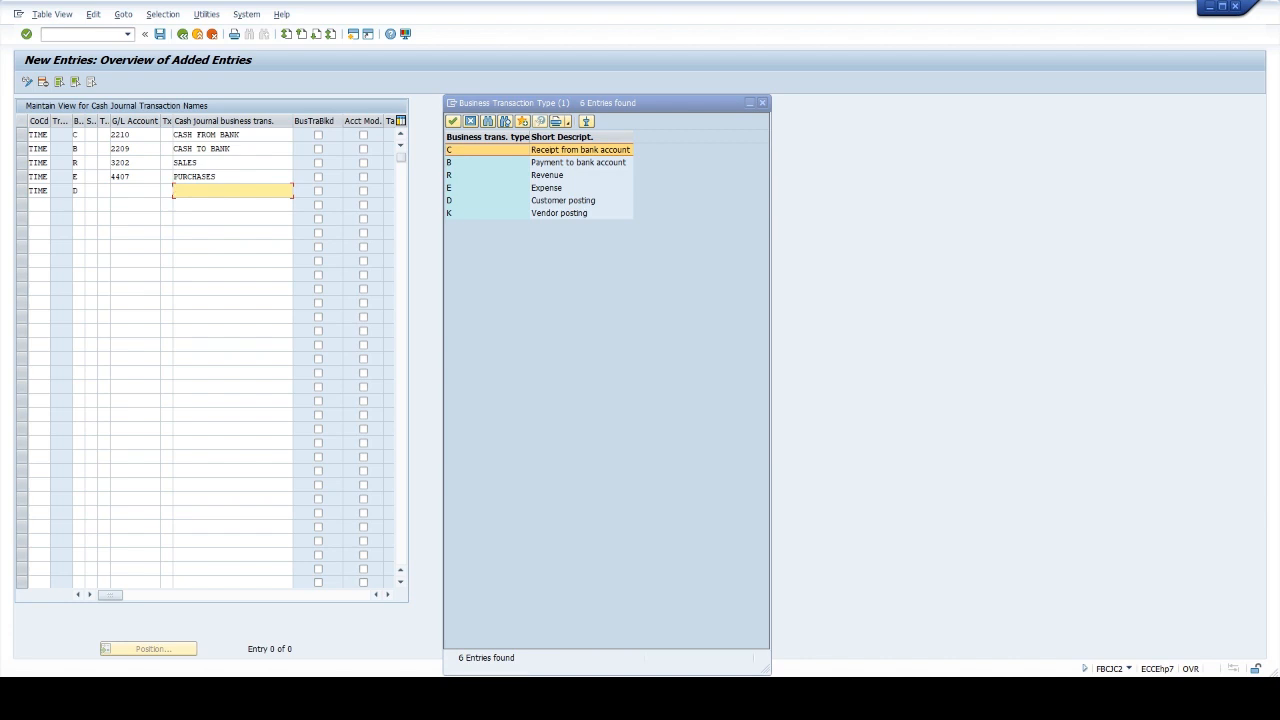
text(CASH FROM CUSTOMERS)
Step: Add a vendor posting entry for company code TIME with type K and the name CASH TO VENDOR
click(38, 205)
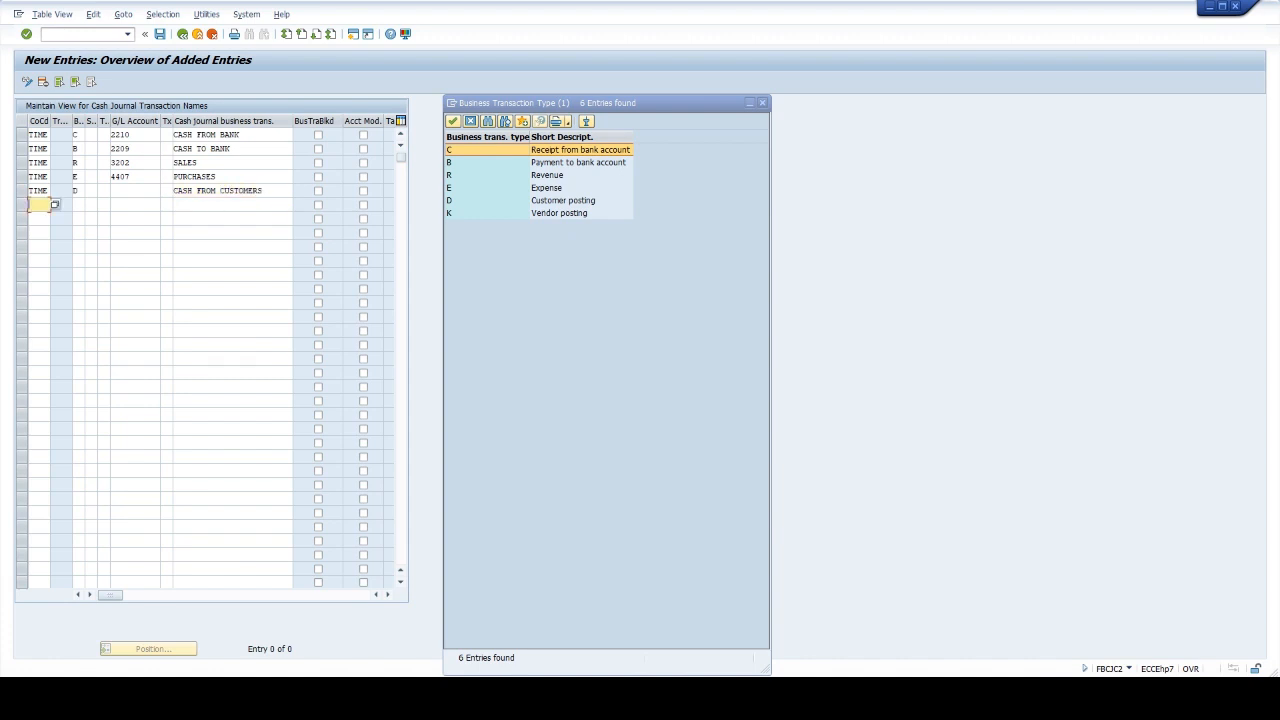
text(TIME)
click(77, 206)
text(K)
click(208, 205)
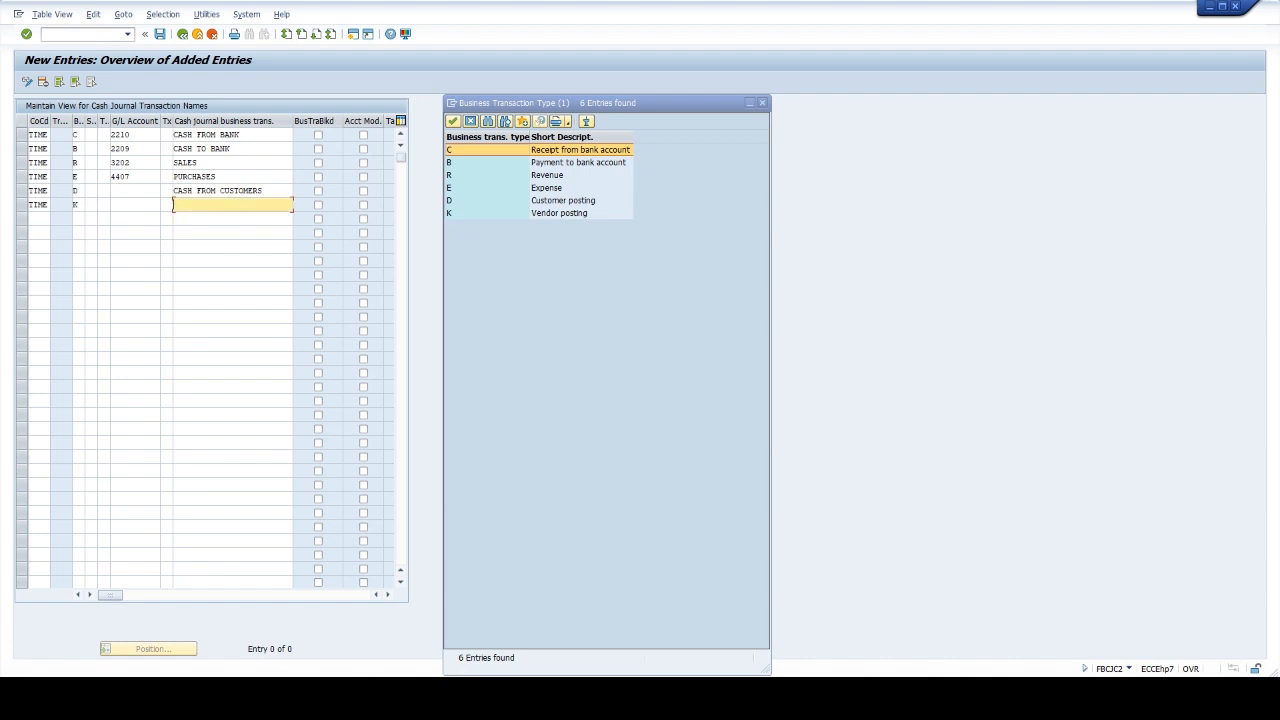
text(CASH TO VENDOR)
Step: Dismiss the transaction type list, then validate and save the new cash journal transactions under the proposed customizing request
click(761, 104)
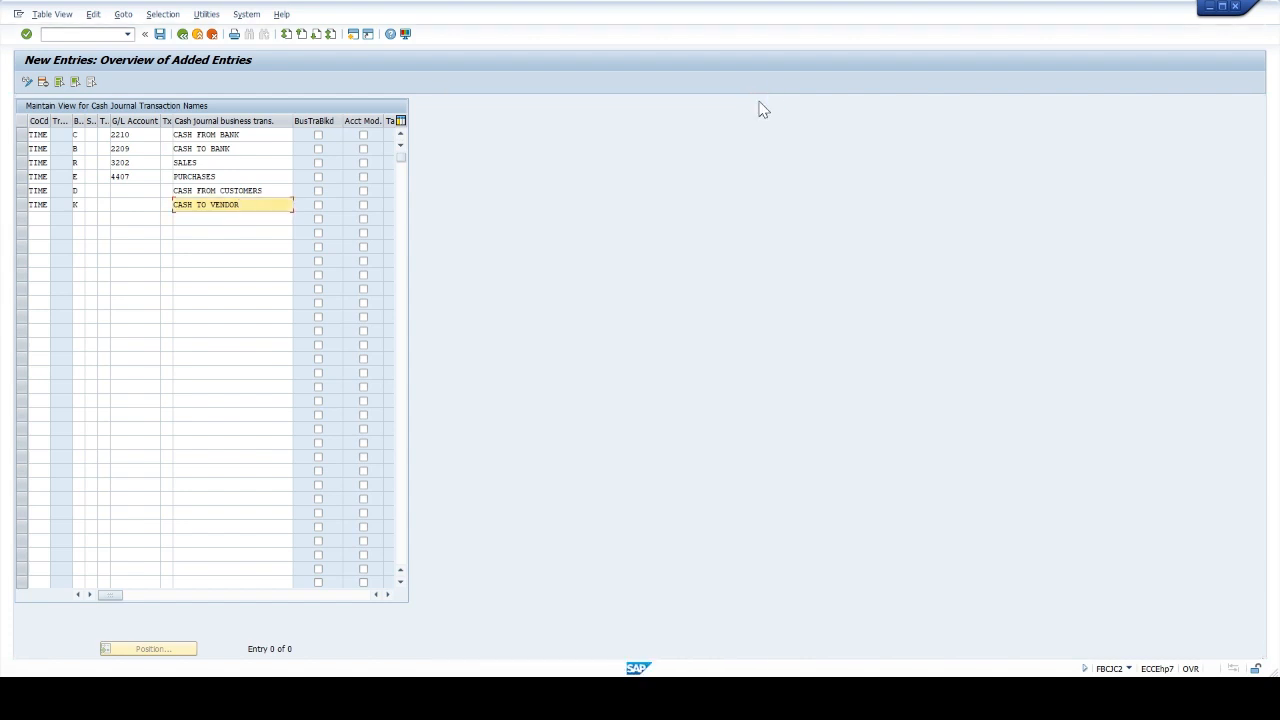
key(Return)
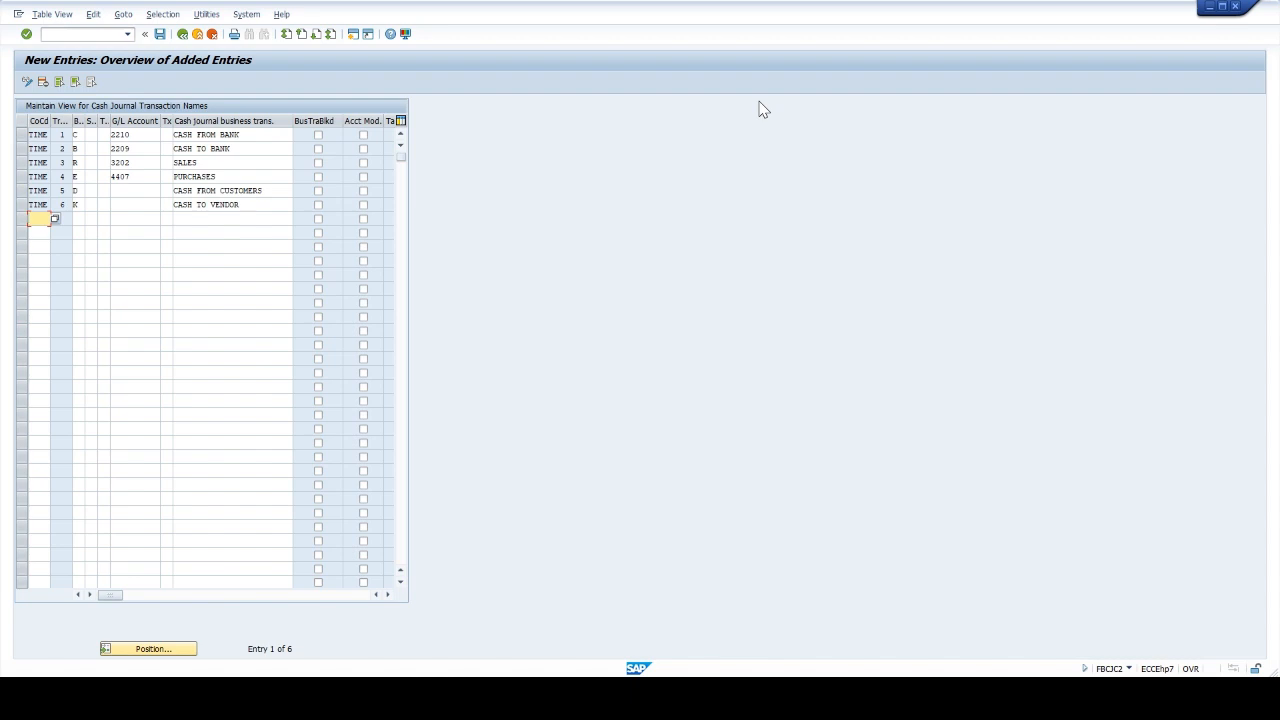
click(160, 36)
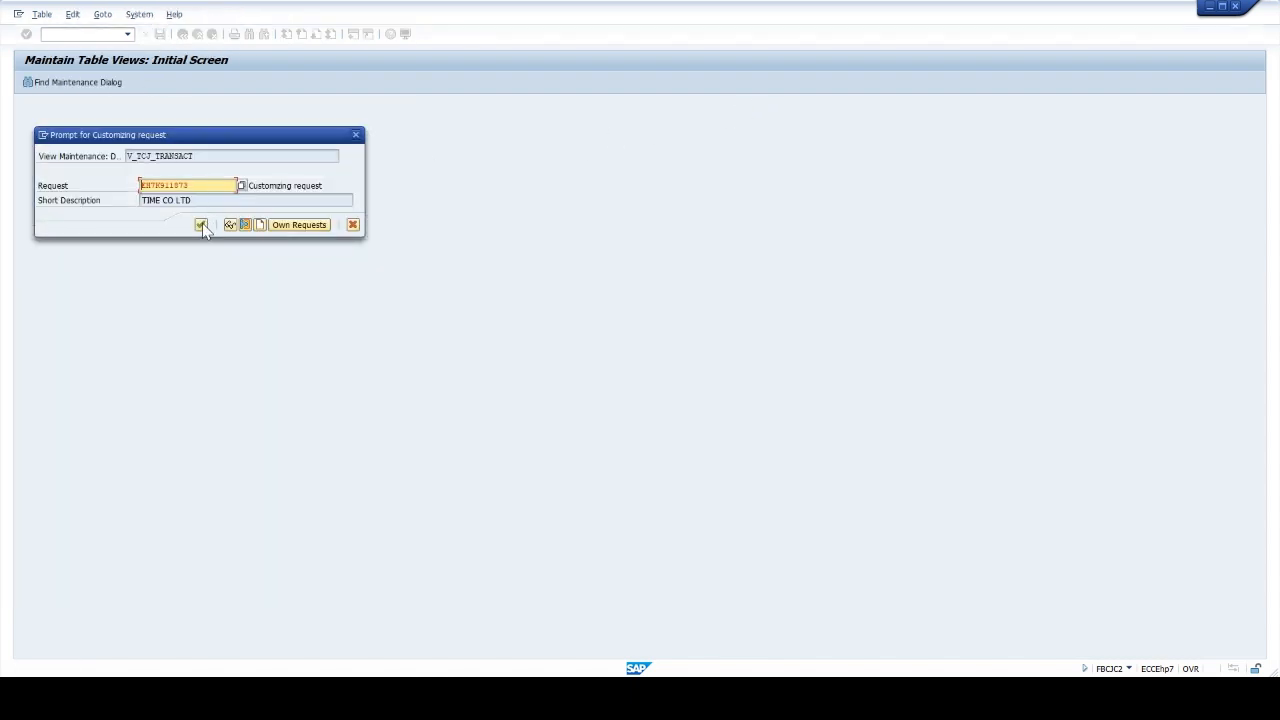
click(201, 224)
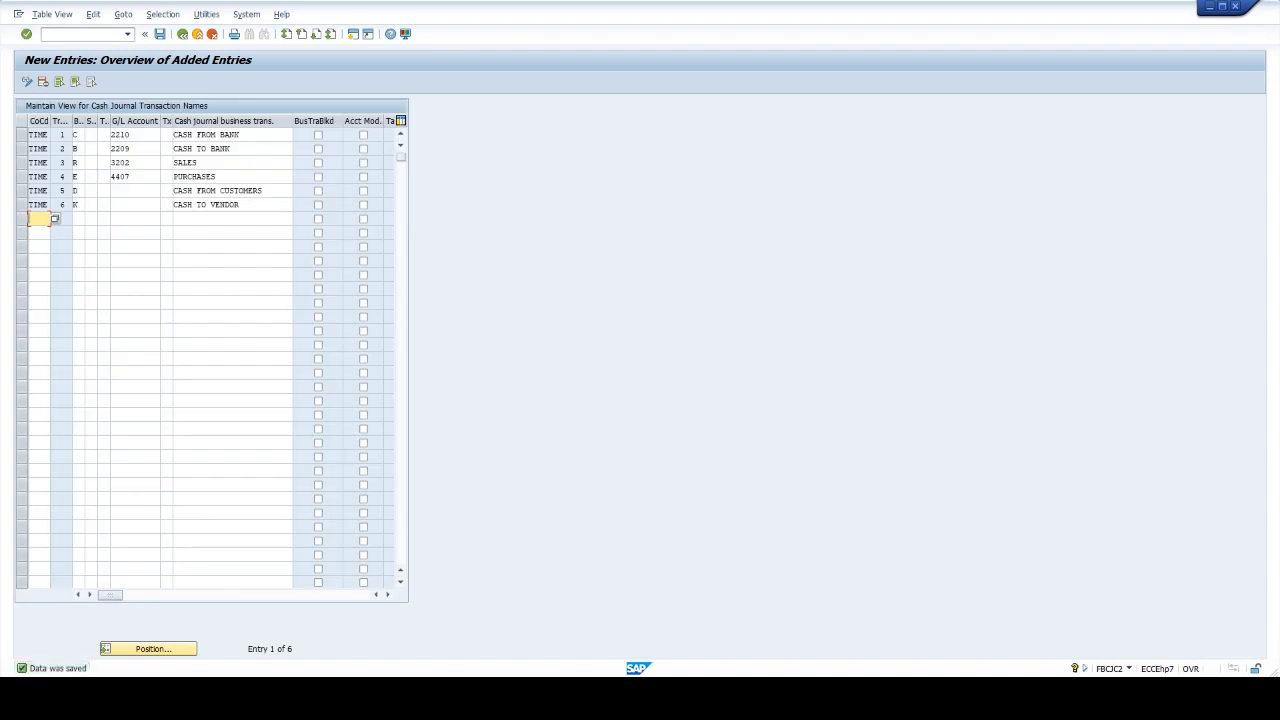
Step: Open cash journal TIME for company code TIME with transaction FBCJ and advance its display period to 02.01.2024
click(41, 34)
text(/NFBCJ)
key(Return)
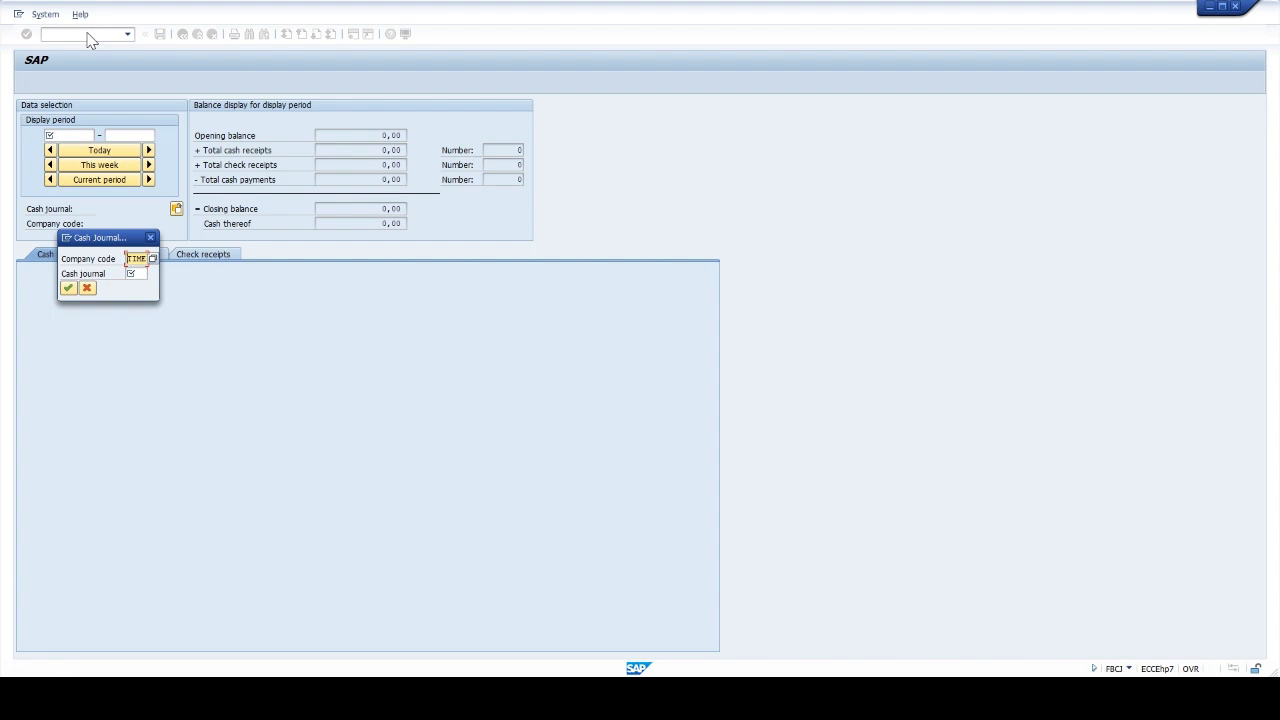
key(Tab)
text(TIME)
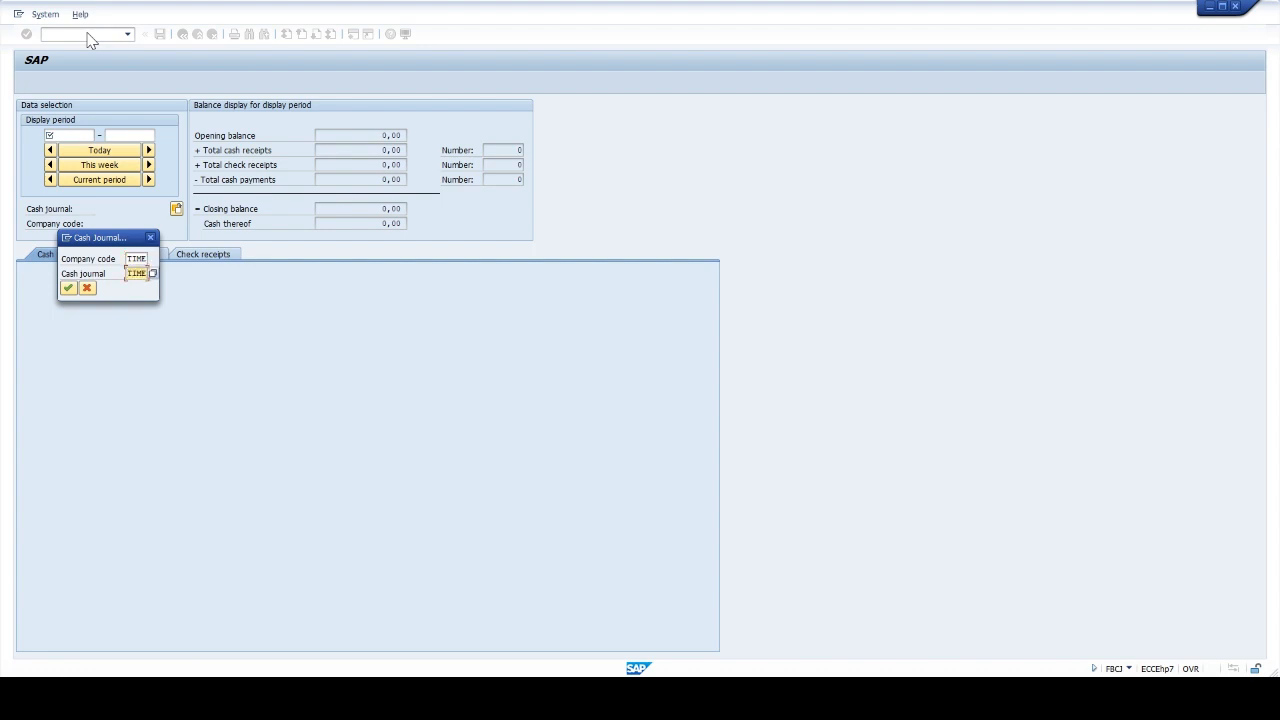
key(Return)
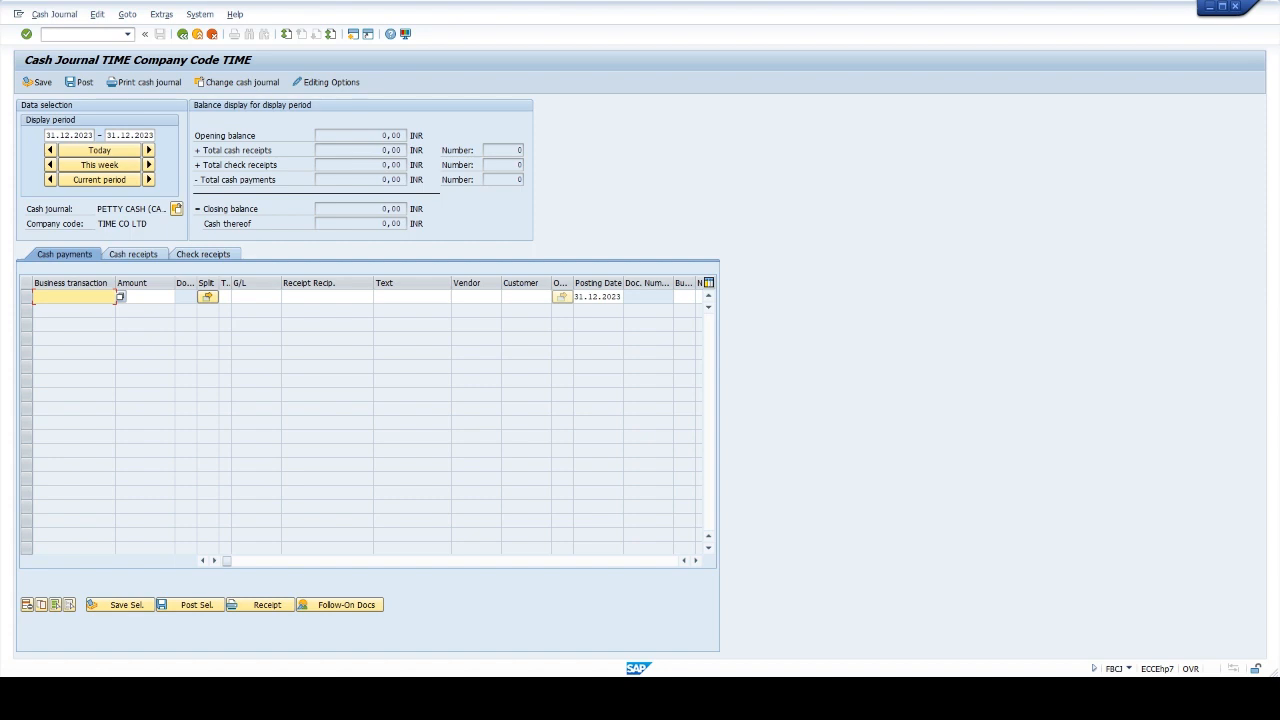
click(149, 150)
click(149, 150)
Step: Open the cash journal print parameters in a new session with transaction FBCJC3
click(351, 38)
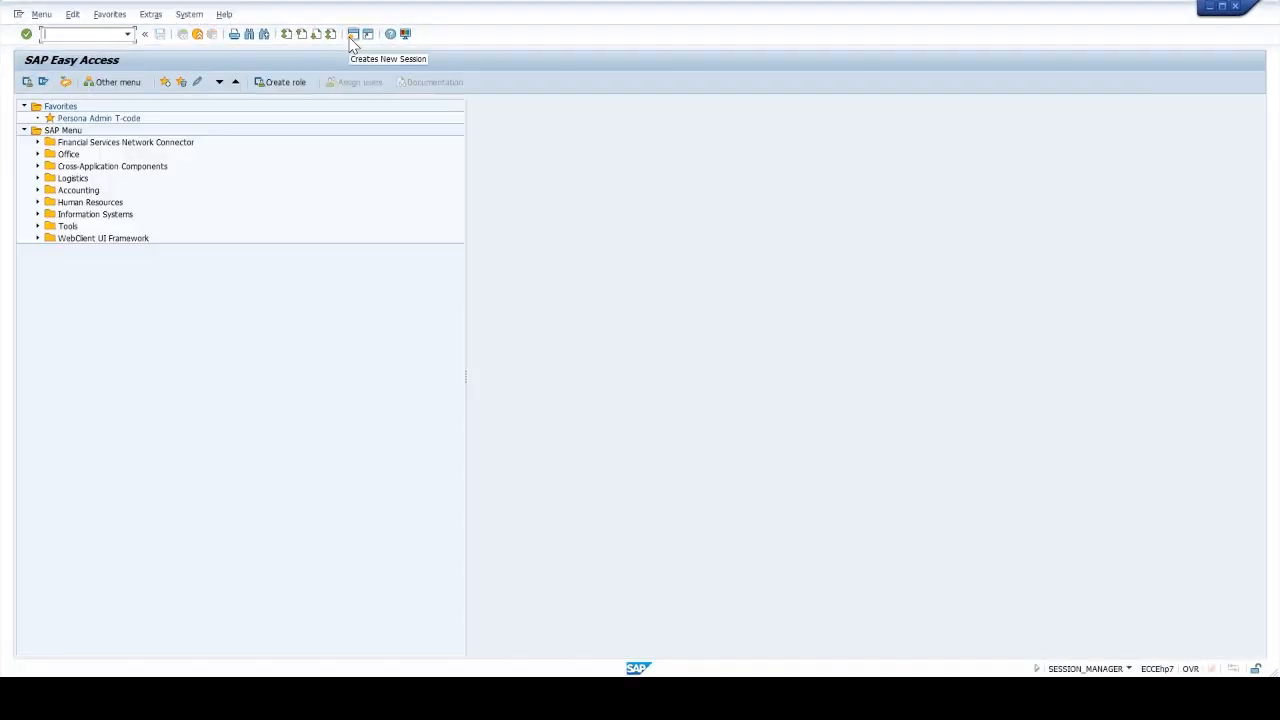
text(FBCJC3)
key(Return)
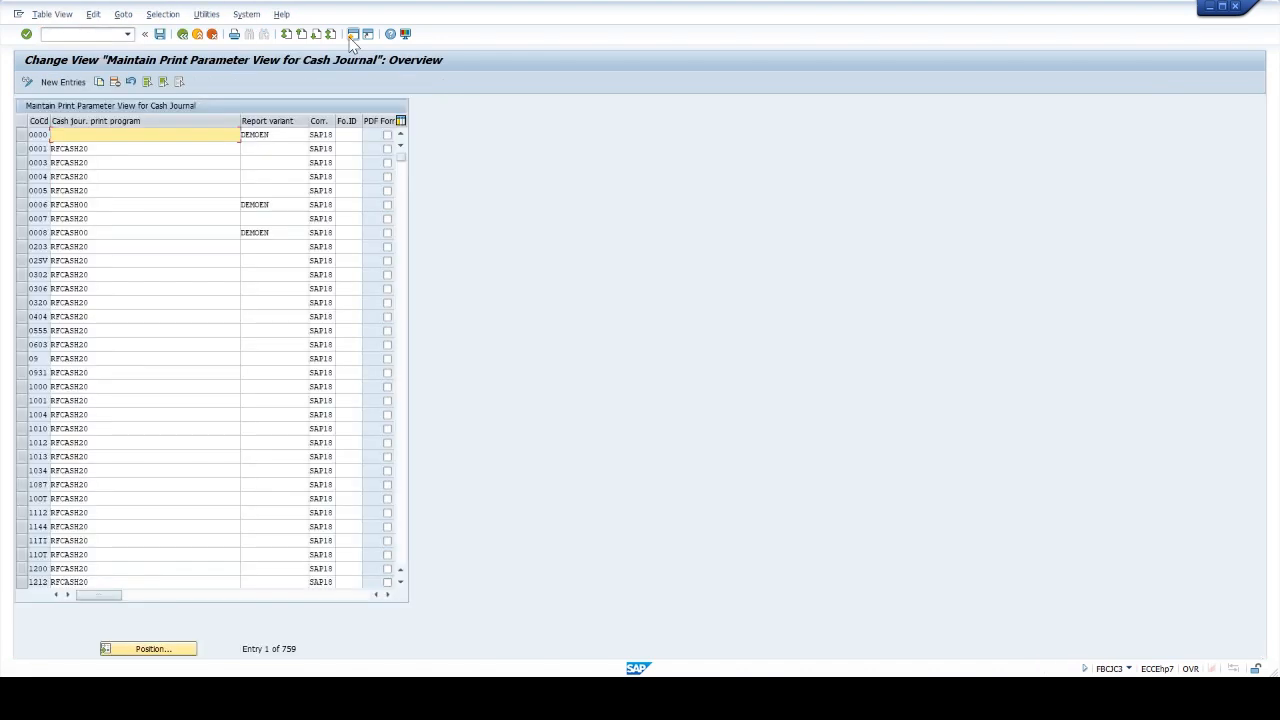
Step: Copy the print parameter entry of company code 0001 to company code TIME and save it under the proposed customizing request
click(21, 148)
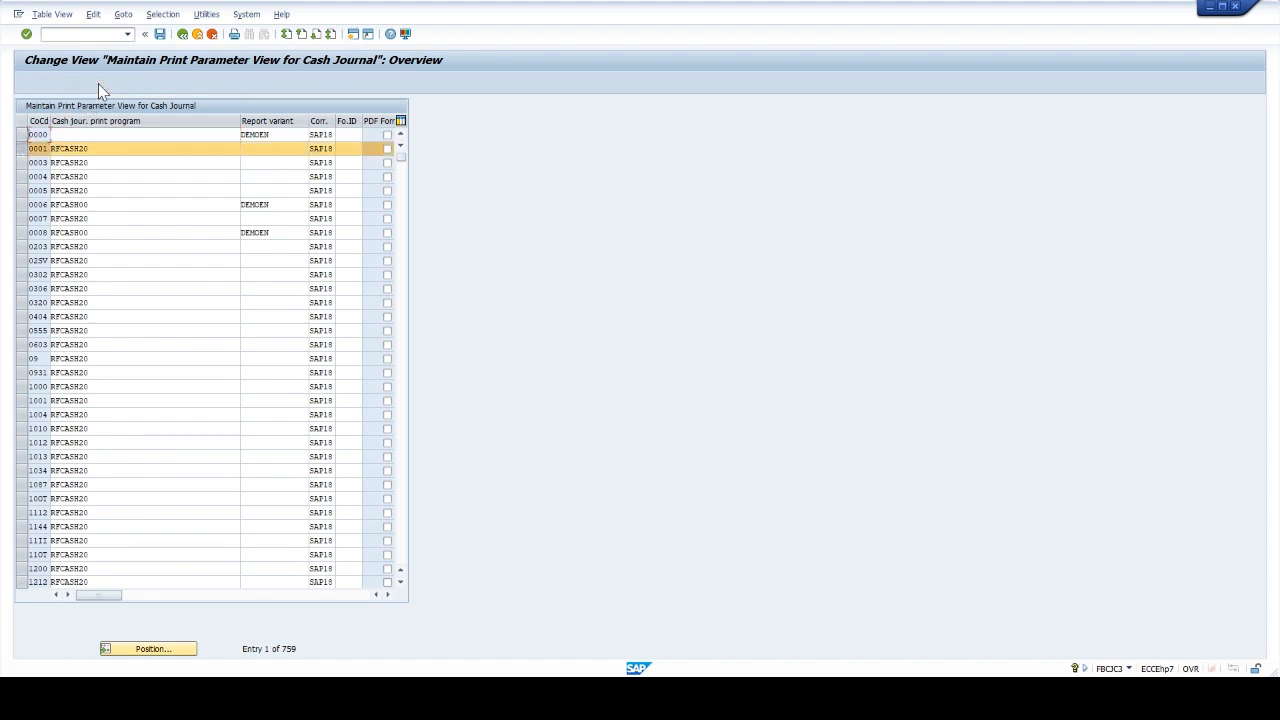
click(99, 82)
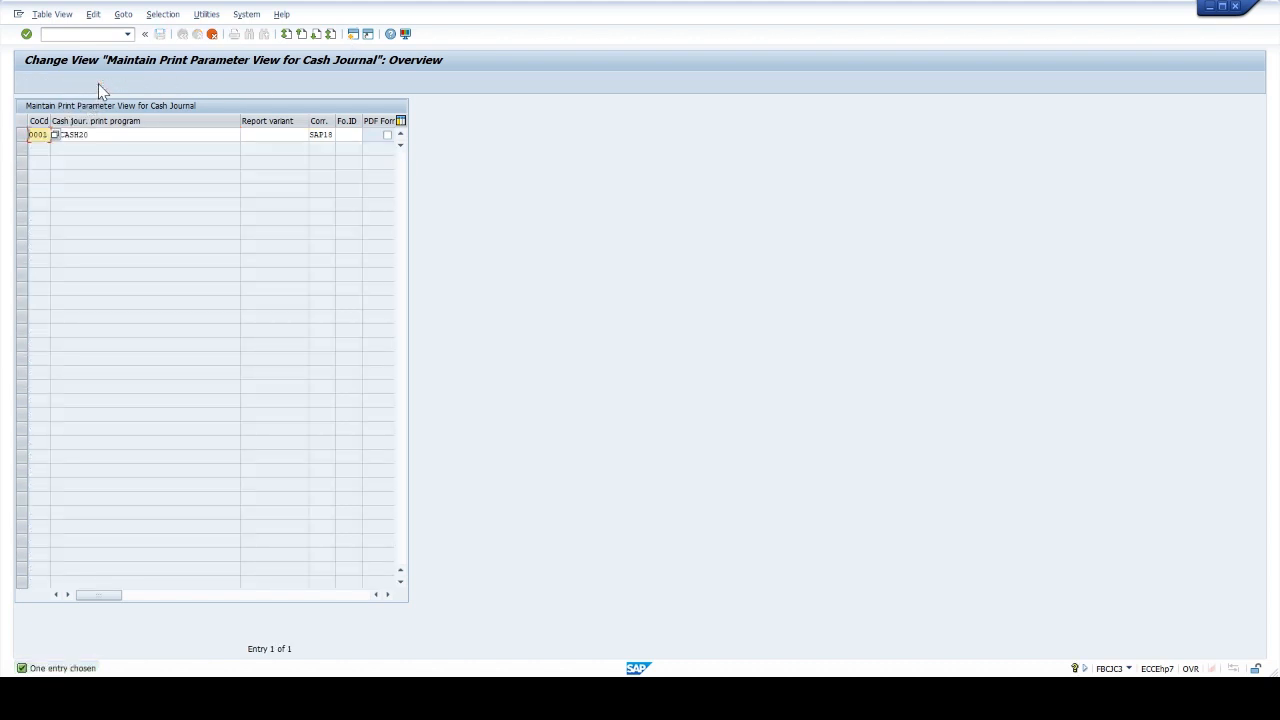
text(TIME)
key(Return)
click(159, 34)
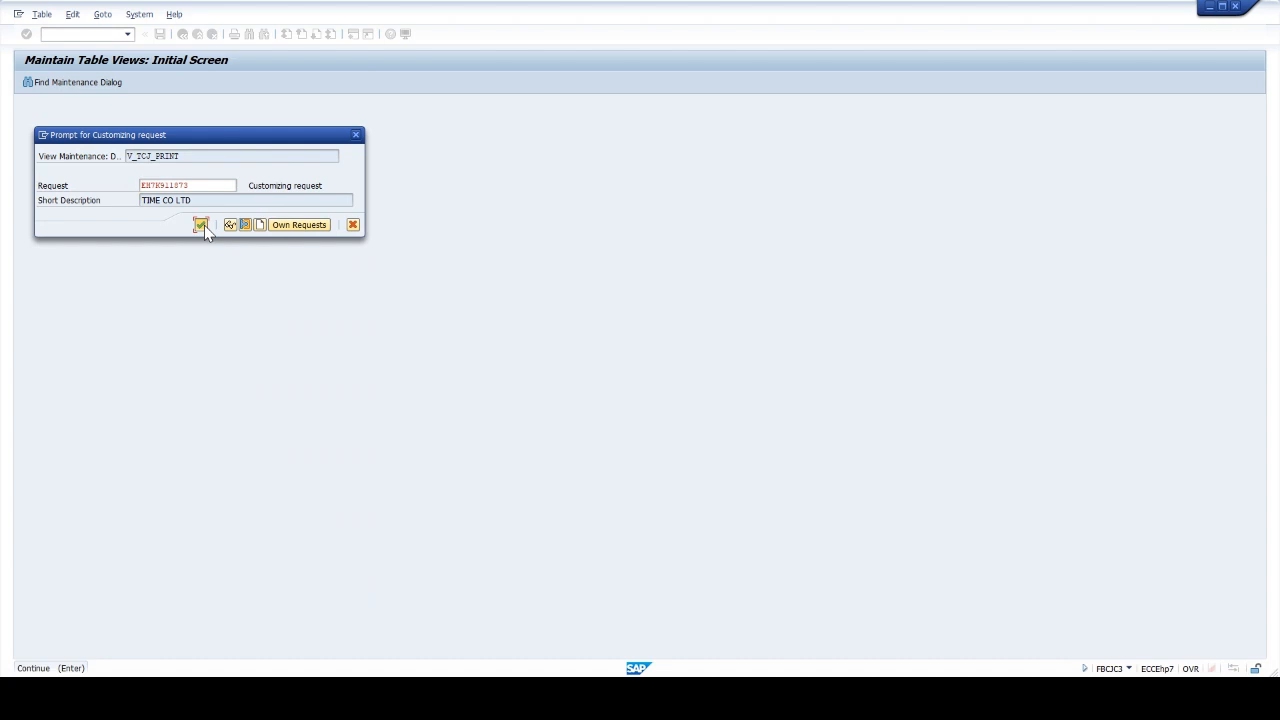
click(201, 225)
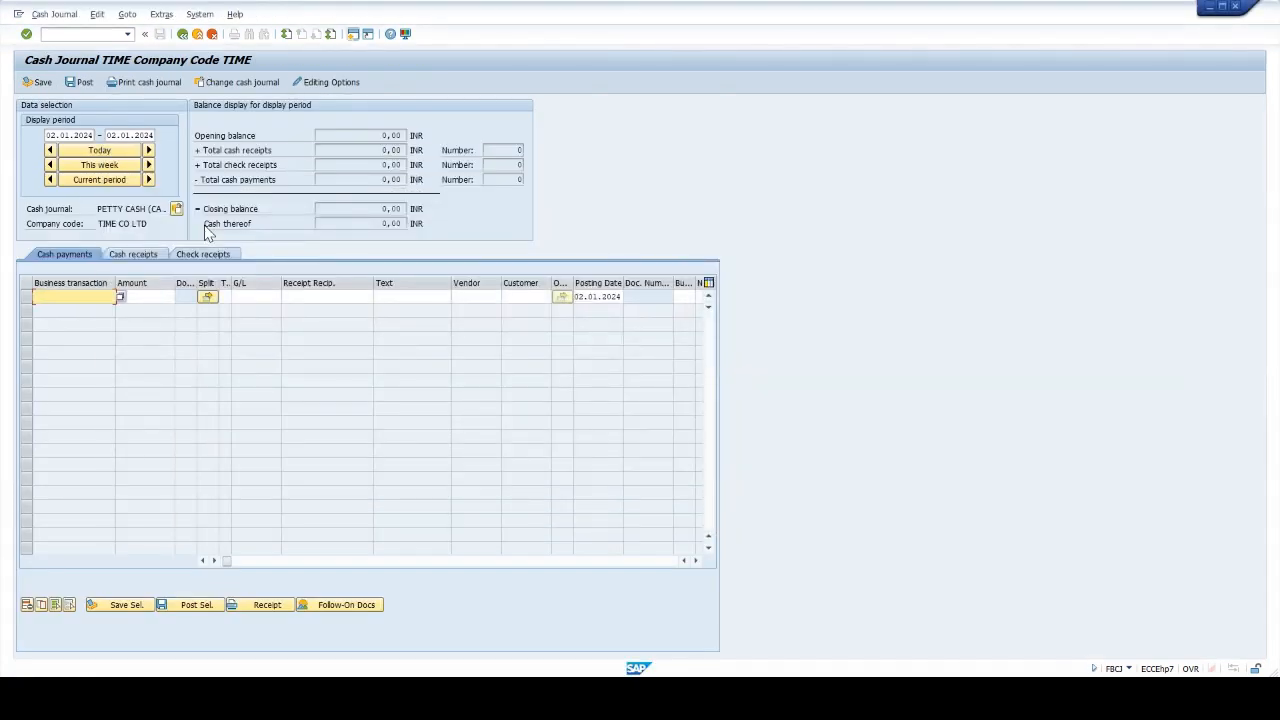
Step: Enter a cash receipt in the cash journal with business transaction CASH FROM BANK and an amount of 20000
click(147, 255)
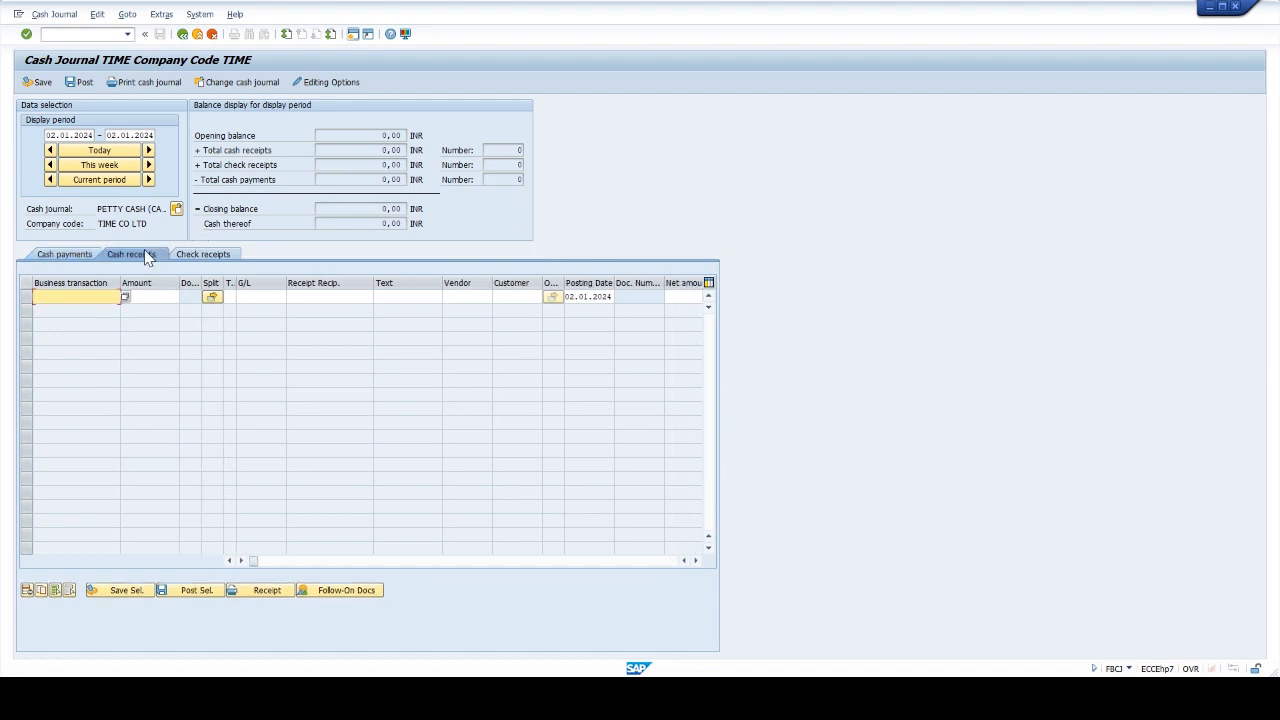
key(F4)
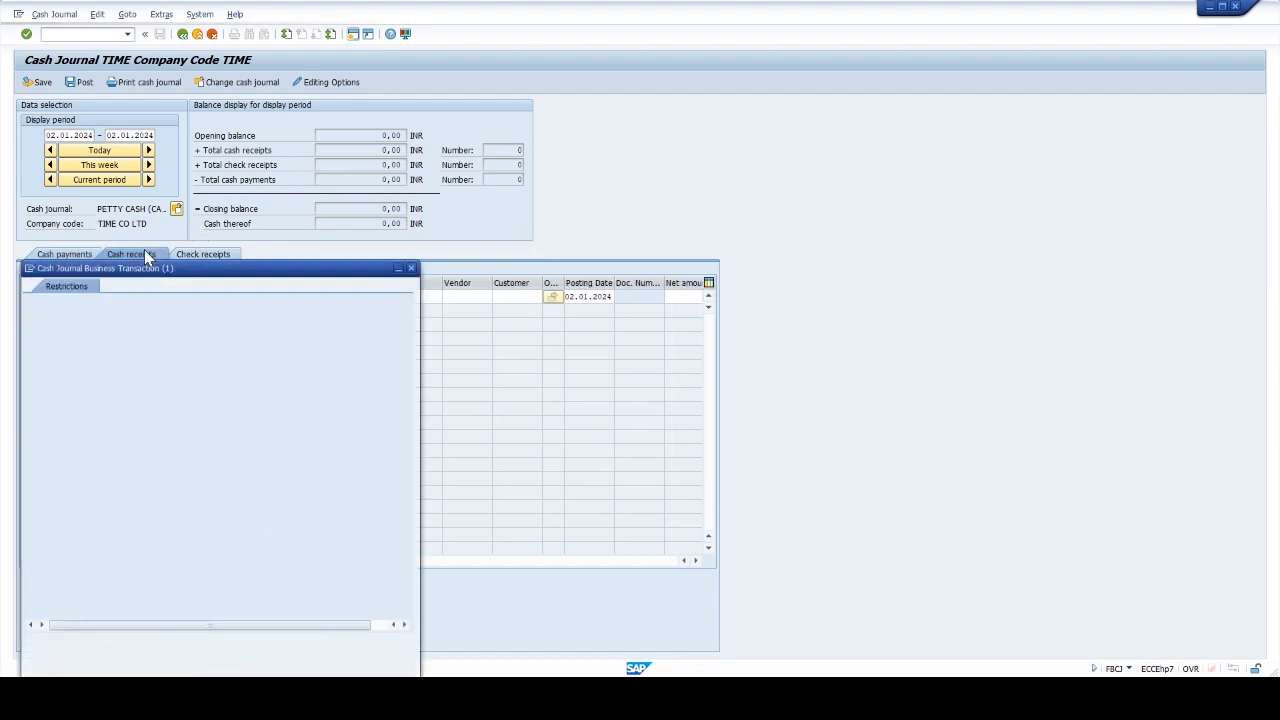
key(Return)
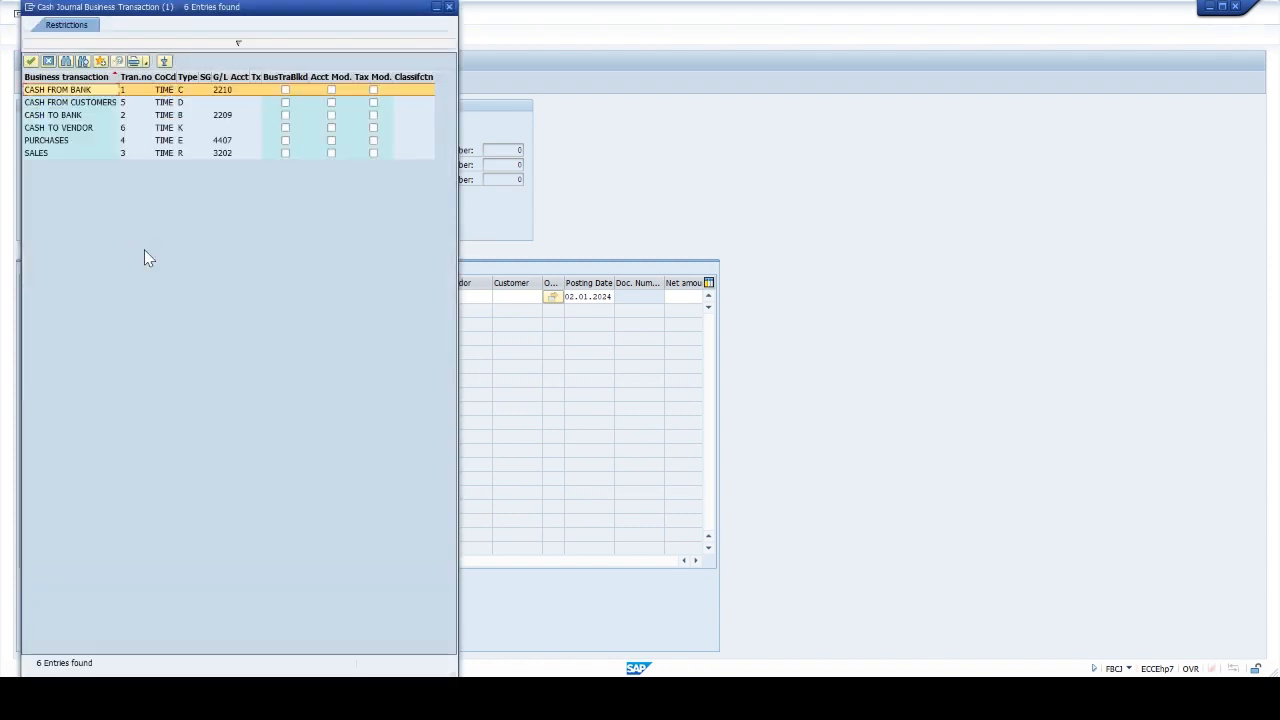
key(Return)
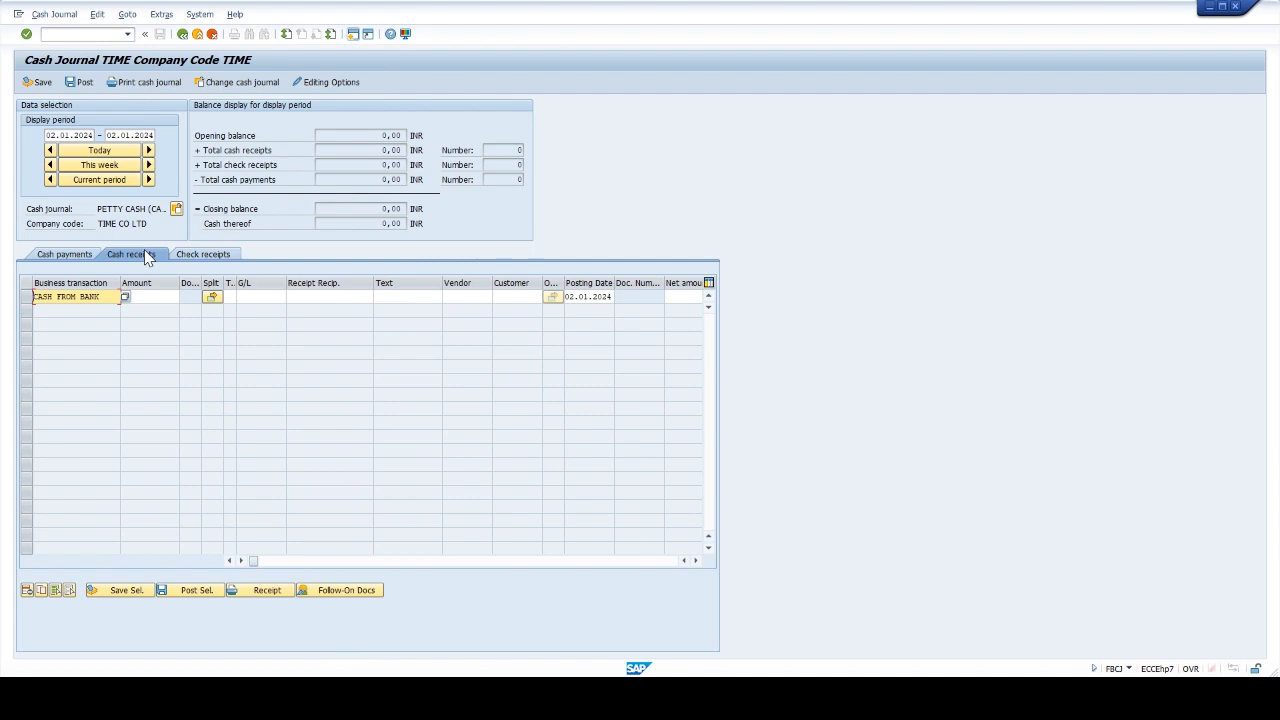
key(Tab)
text(20000)
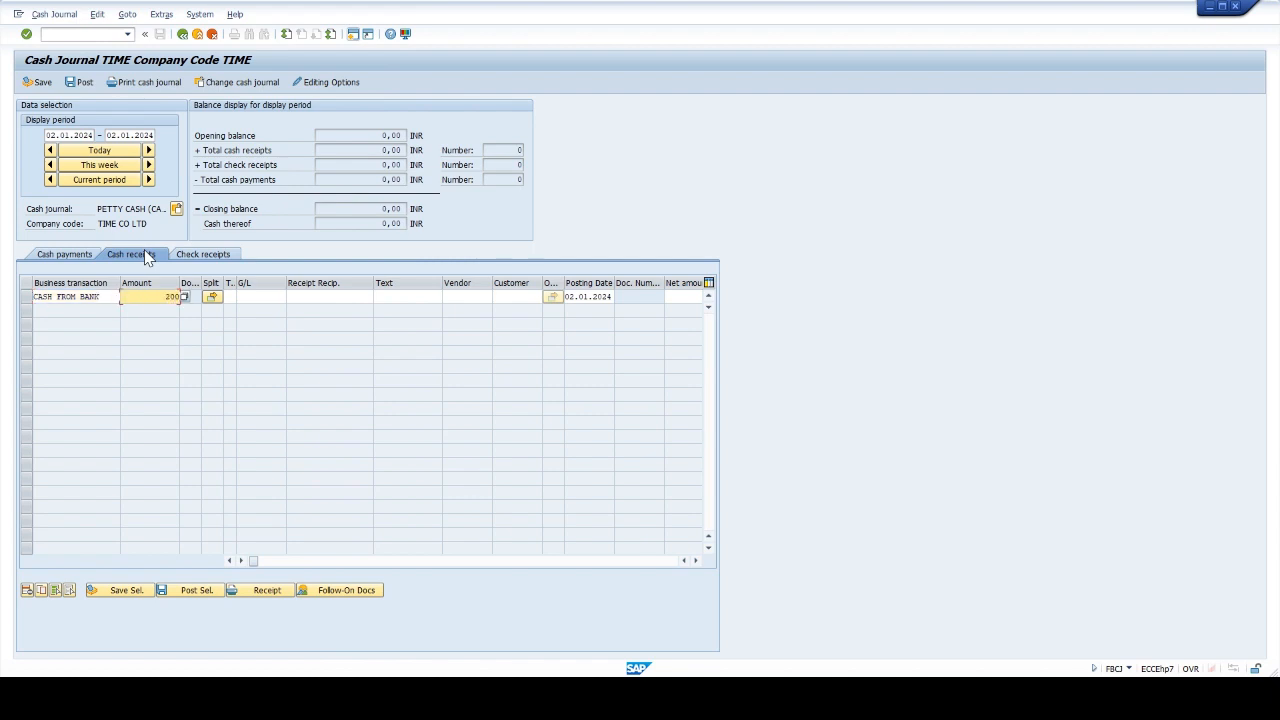
Step: Enter the text CASH WD FROM BANK for the CASH FROM BANK receipt
key(Tab)
key(Tab)
key(Tab)
key(Tab)
key(Tab)
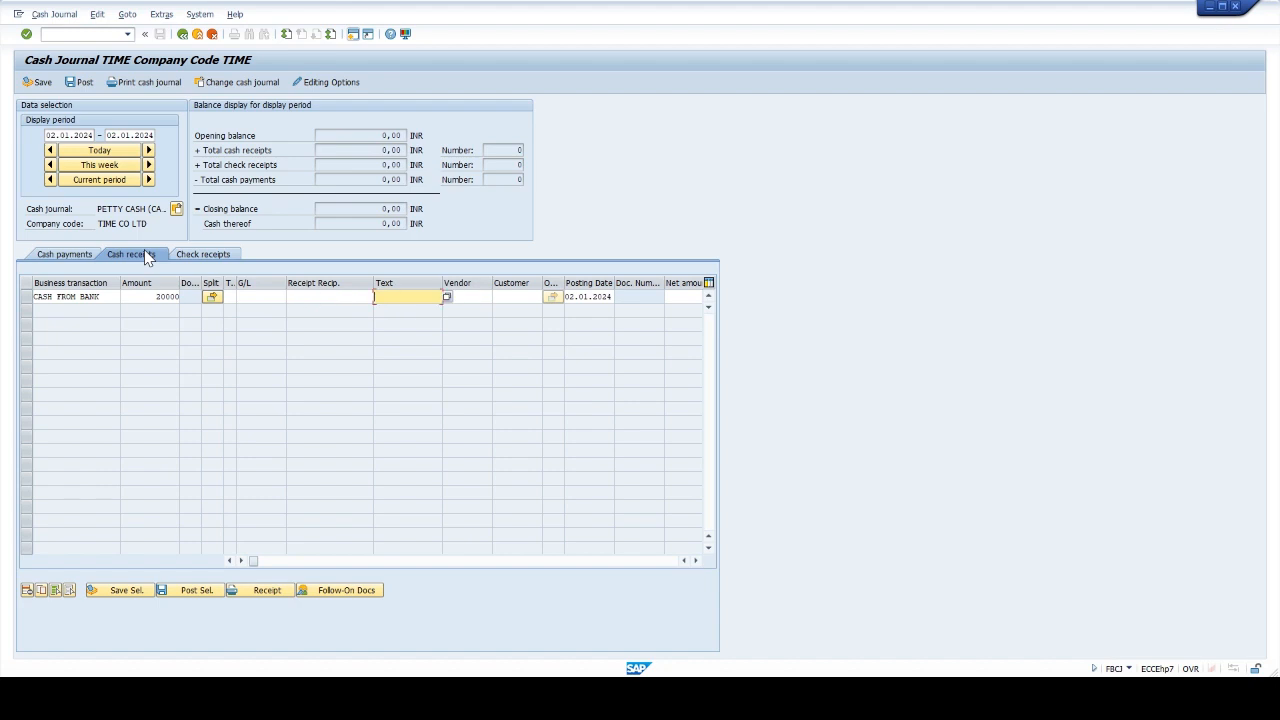
text(CASH WD)
text( FRO)
text(M BANK)
Step: Assign business area TIME to the CASH FROM BANK receipt and validate the line
click(352, 561)
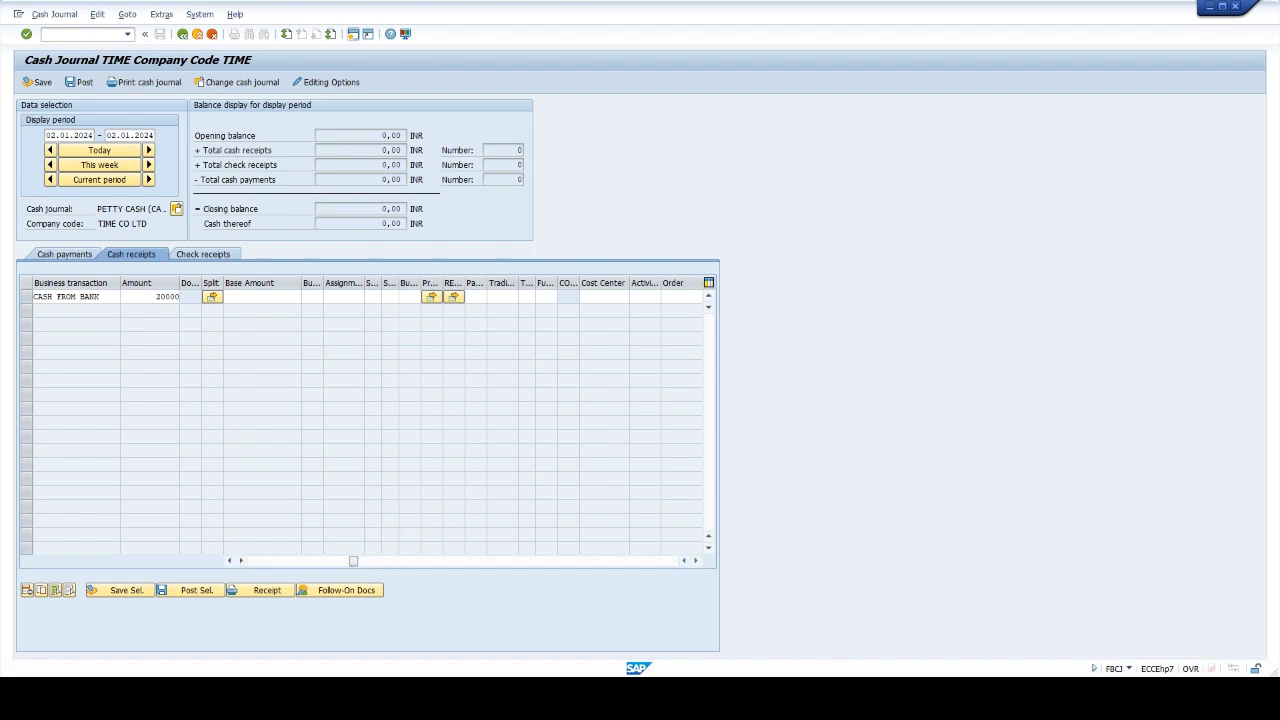
click(408, 296)
text(TIME)
key(Return)
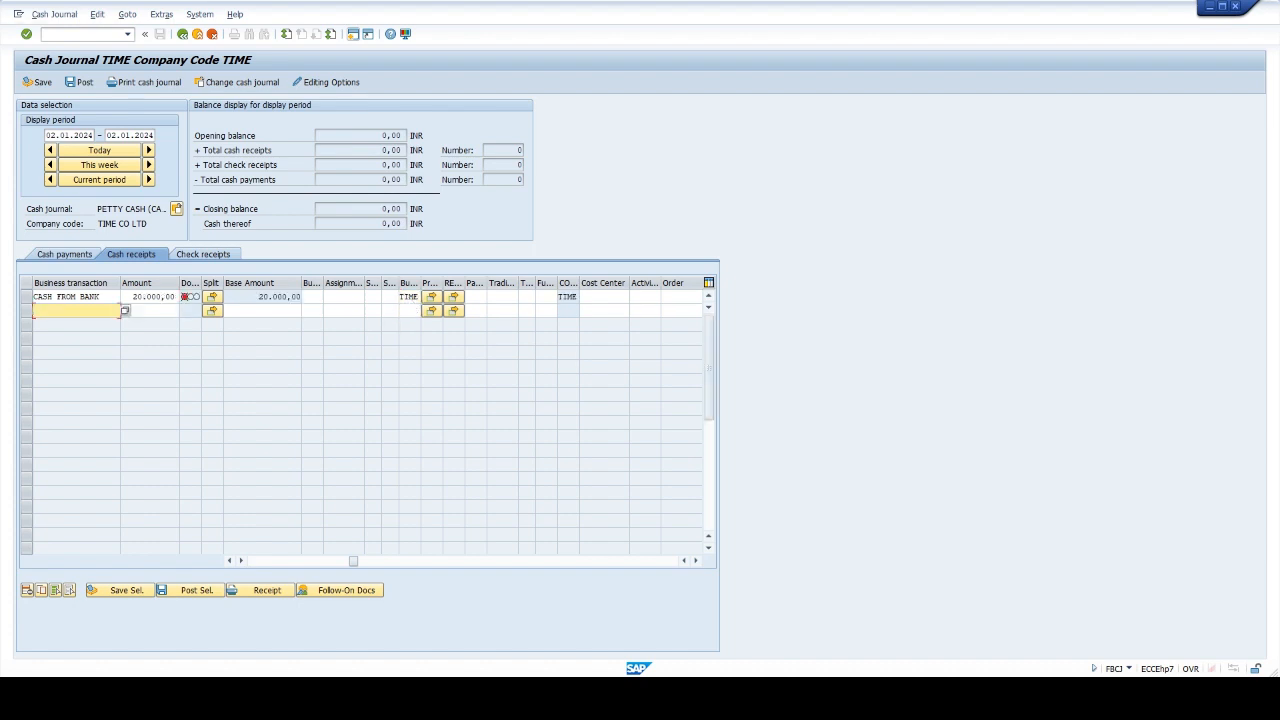
Step: Start a second cash receipt line by choosing SALES from the available business transactions
key(F4)
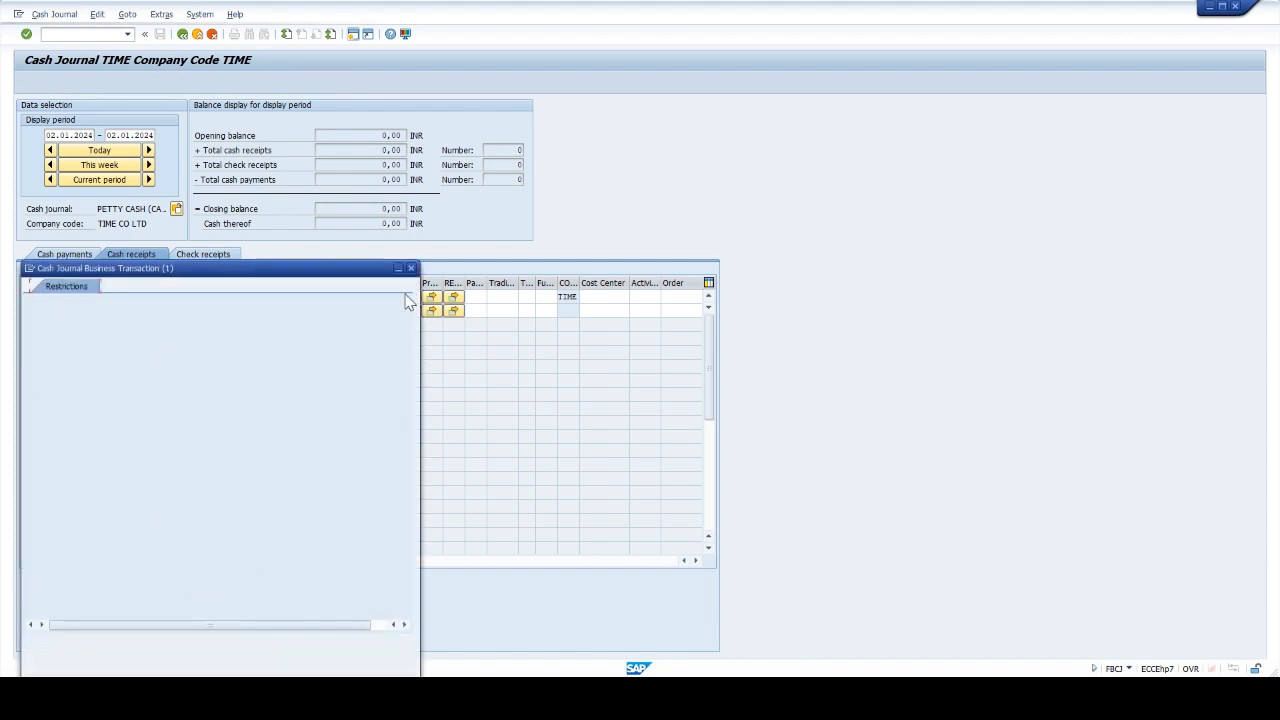
key(Return)
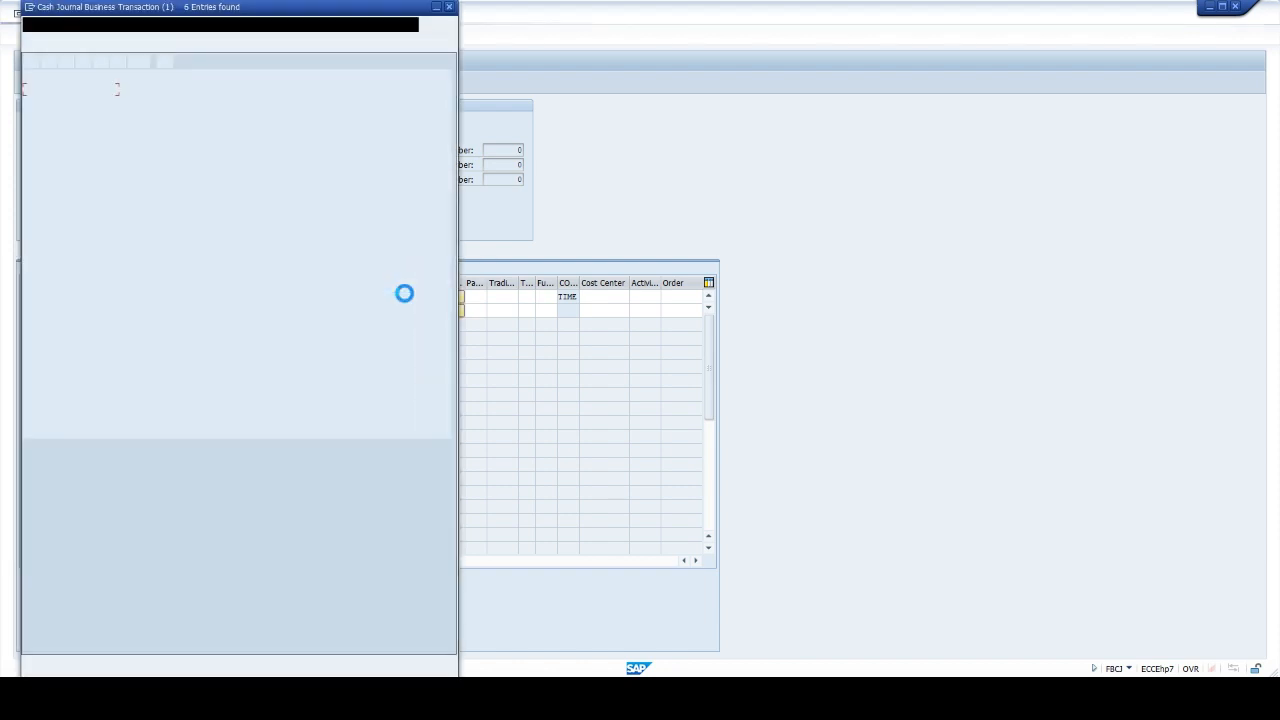
key(Down)
key(Down)
key(Down)
key(Down)
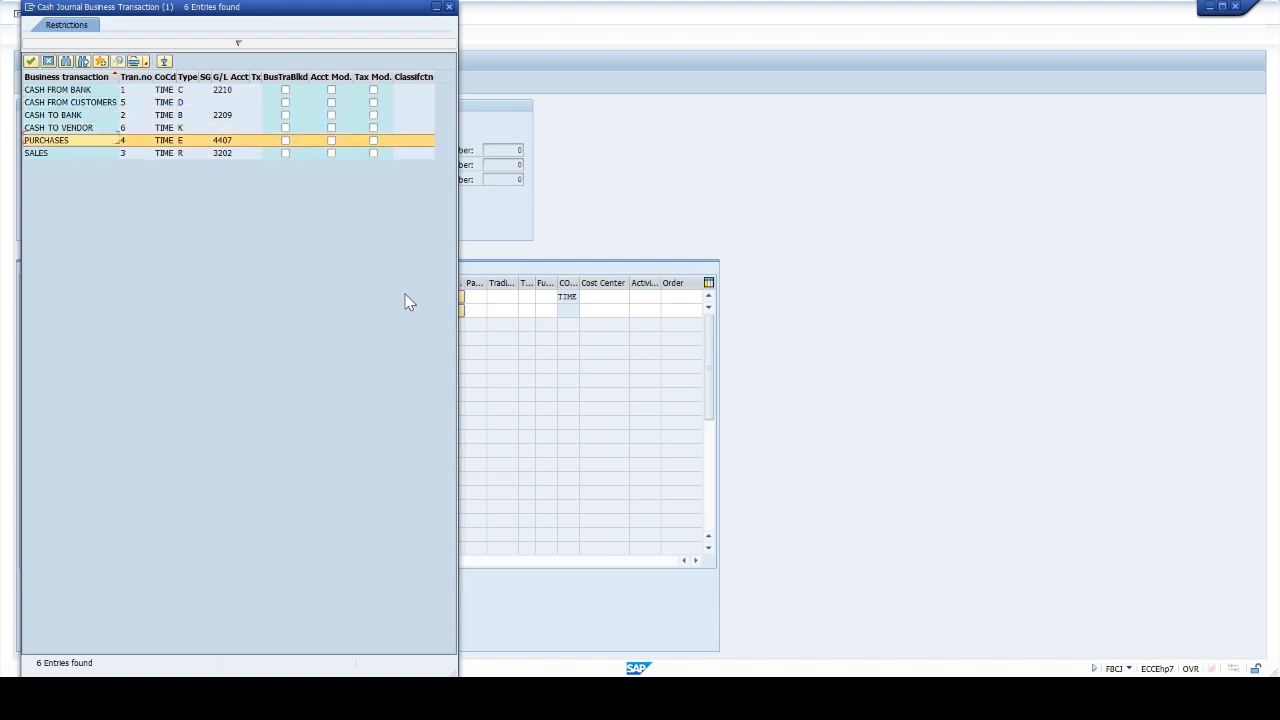
key(Down)
key(Return)
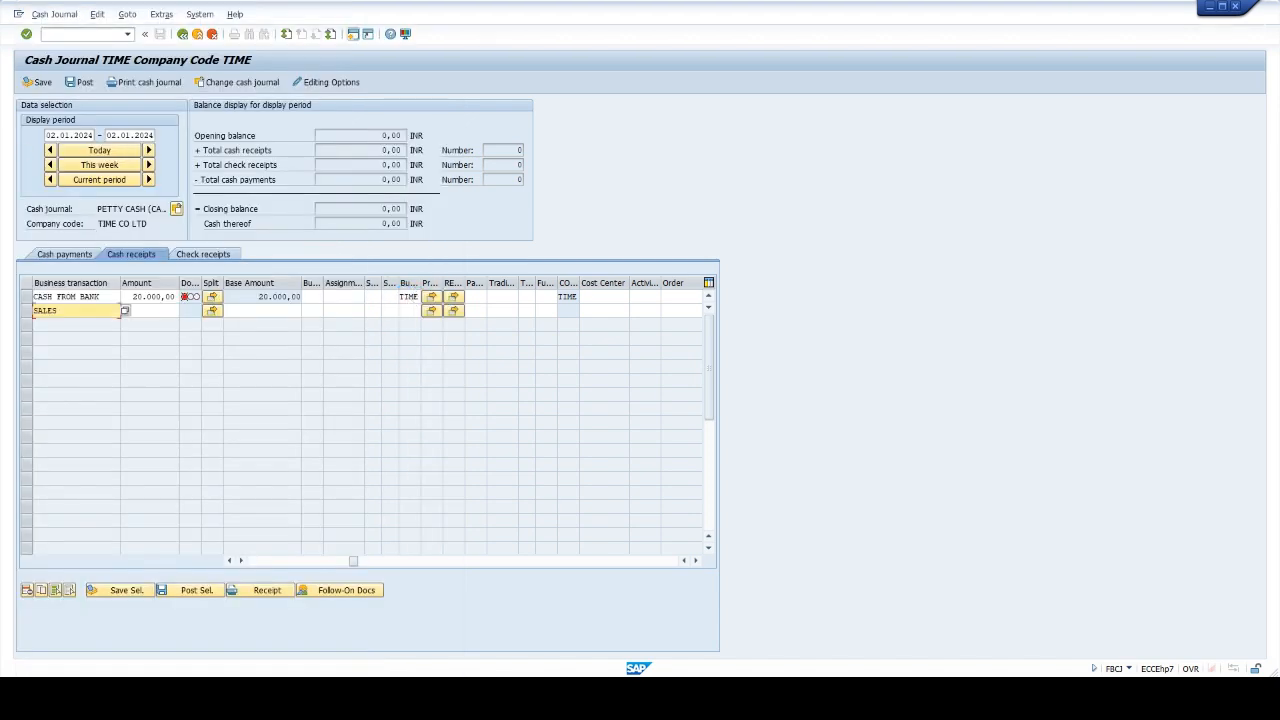
Step: Enter an amount of 5000 and the text SALE OF GOODS for the SALES receipt
key(Tab)
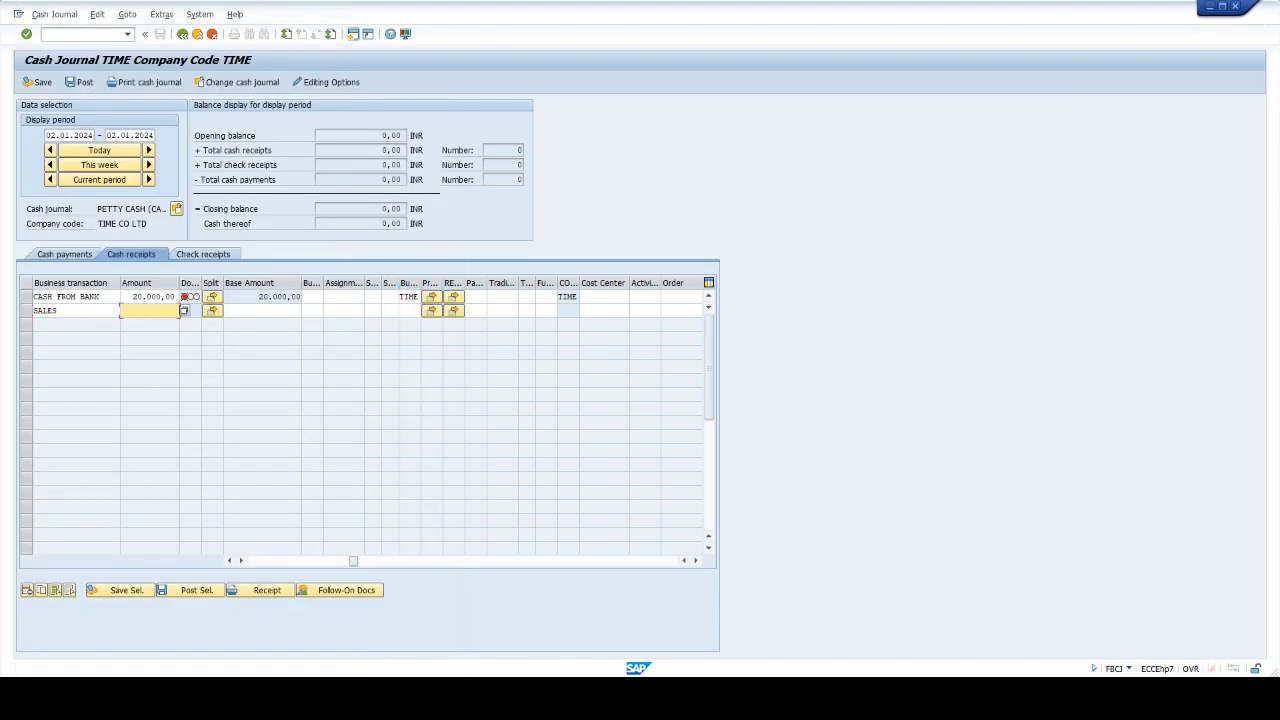
text(5000)
key(Tab)
key(Tab)
key(Tab)
key(Tab)
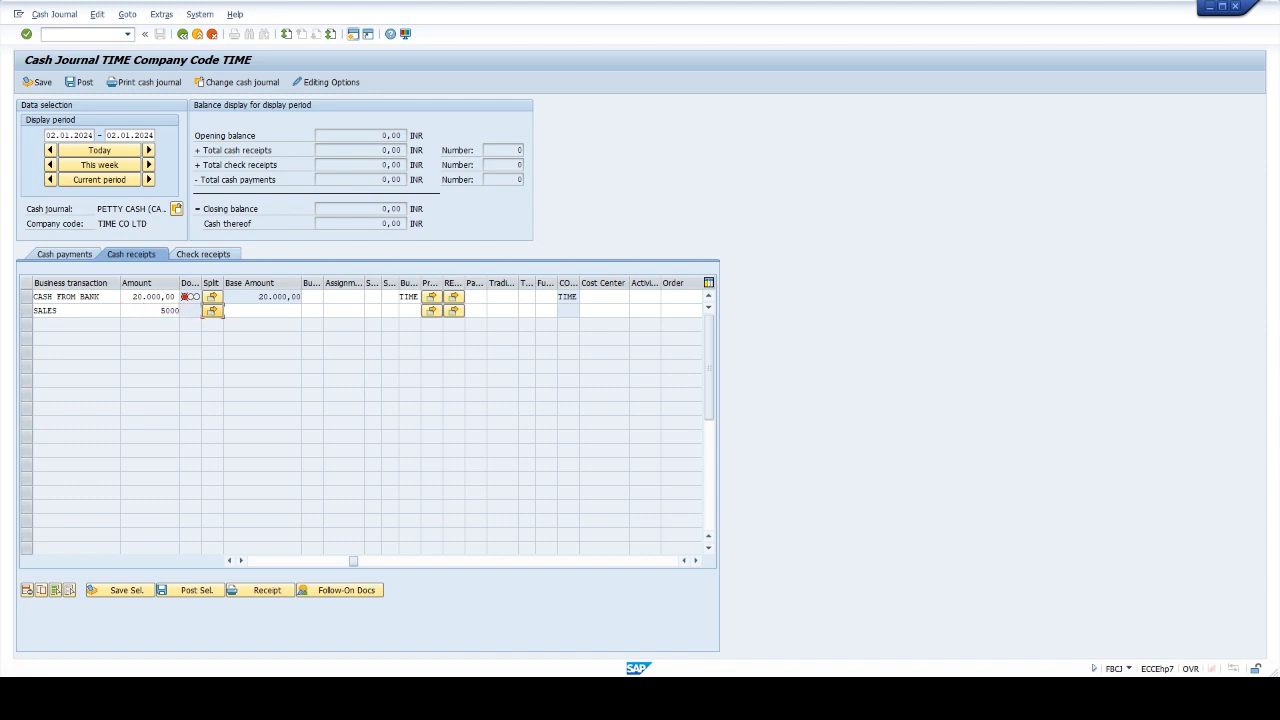
key(Tab)
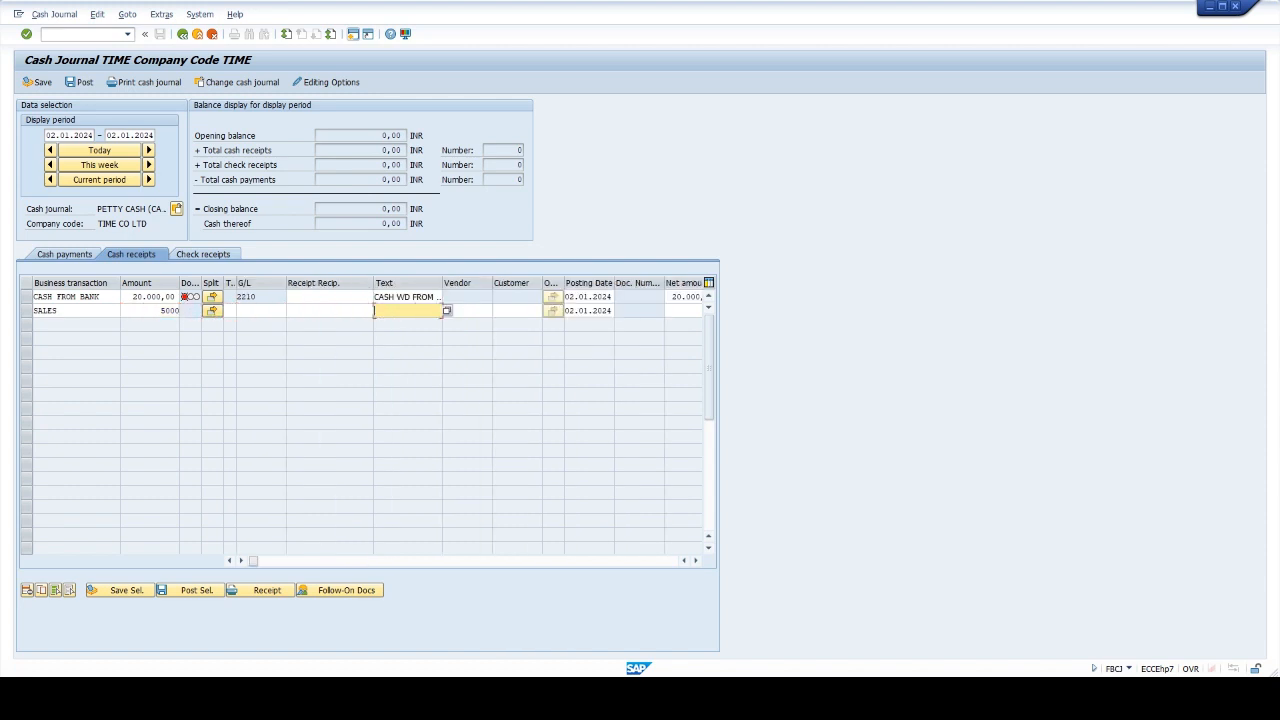
text(SALE OF GOODS)
Step: Assign business area TIME to the SALES receipt and validate the line
click(351, 561)
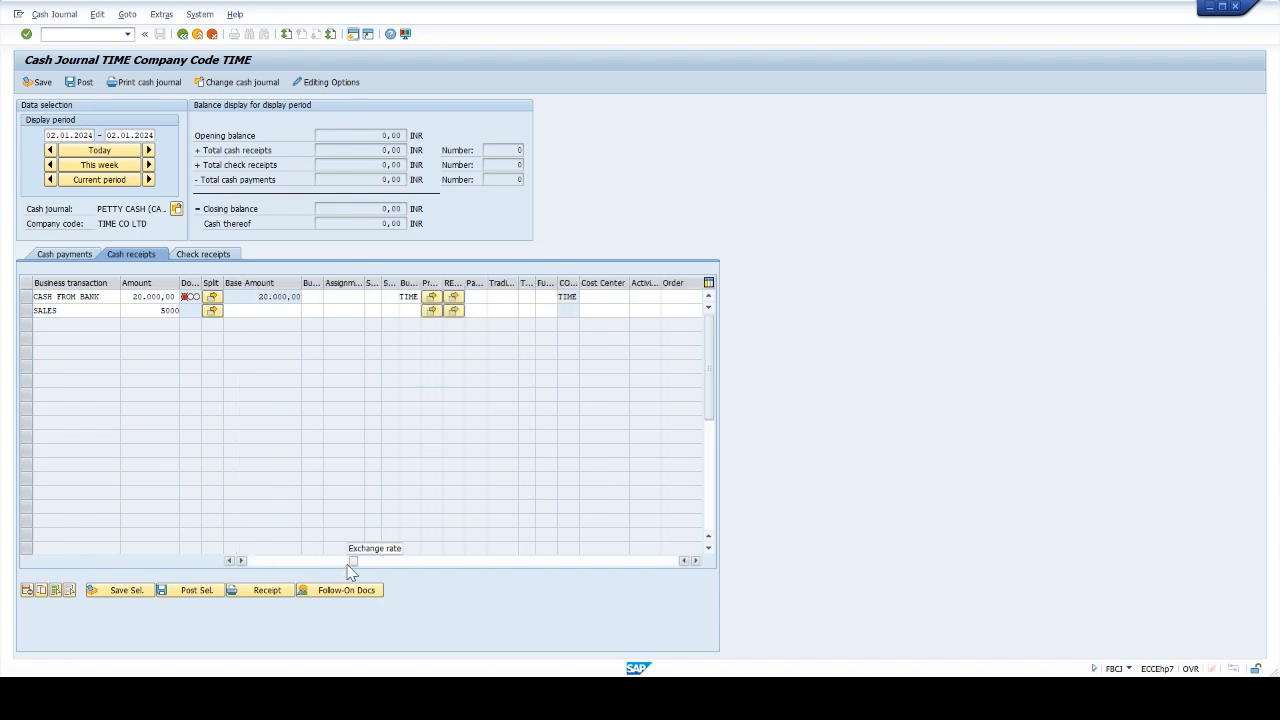
click(400, 310)
text(TIME)
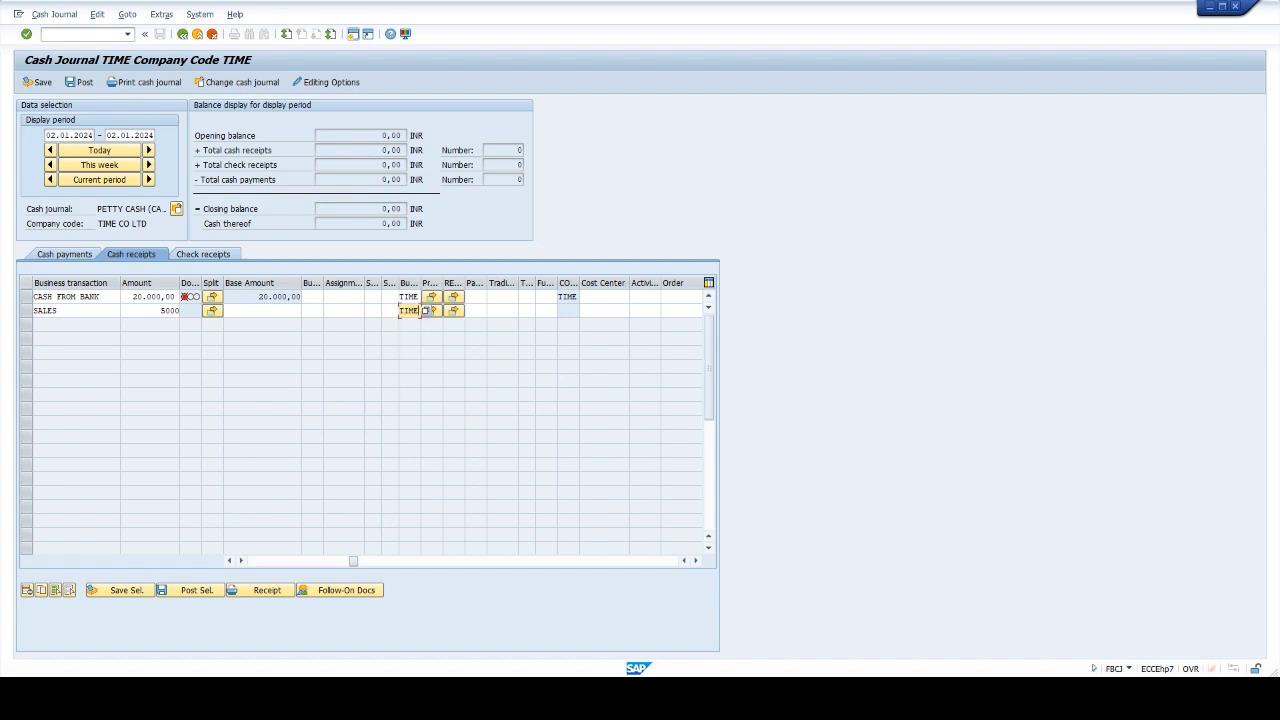
key(Return)
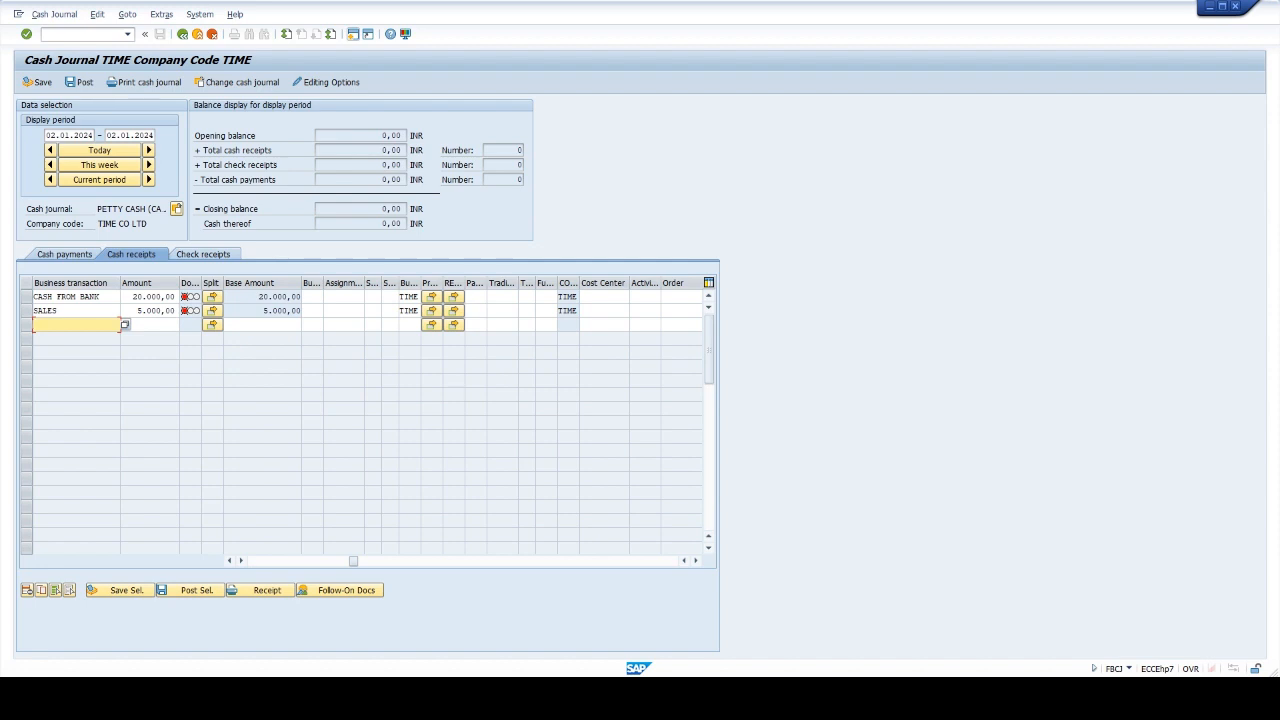
Step: Start a third cash receipt line by choosing CASH FROM CUSTOMERS from the available business transactions
key(F4)
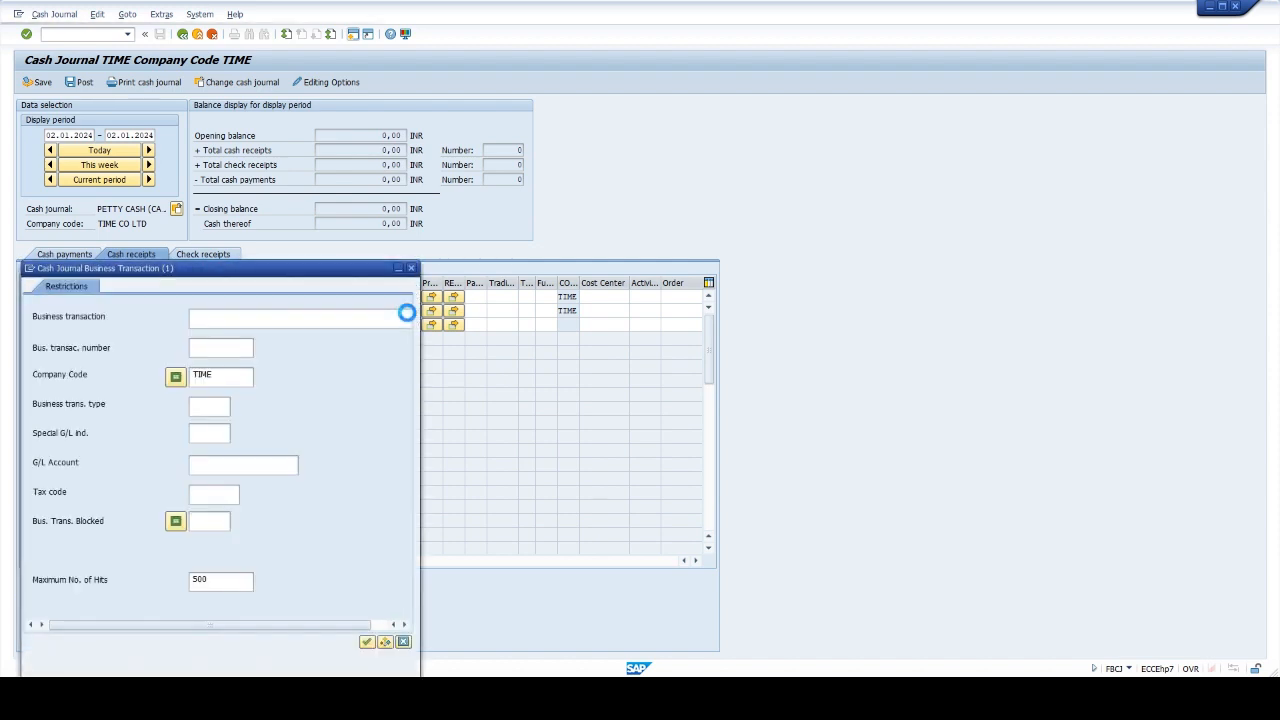
key(Return)
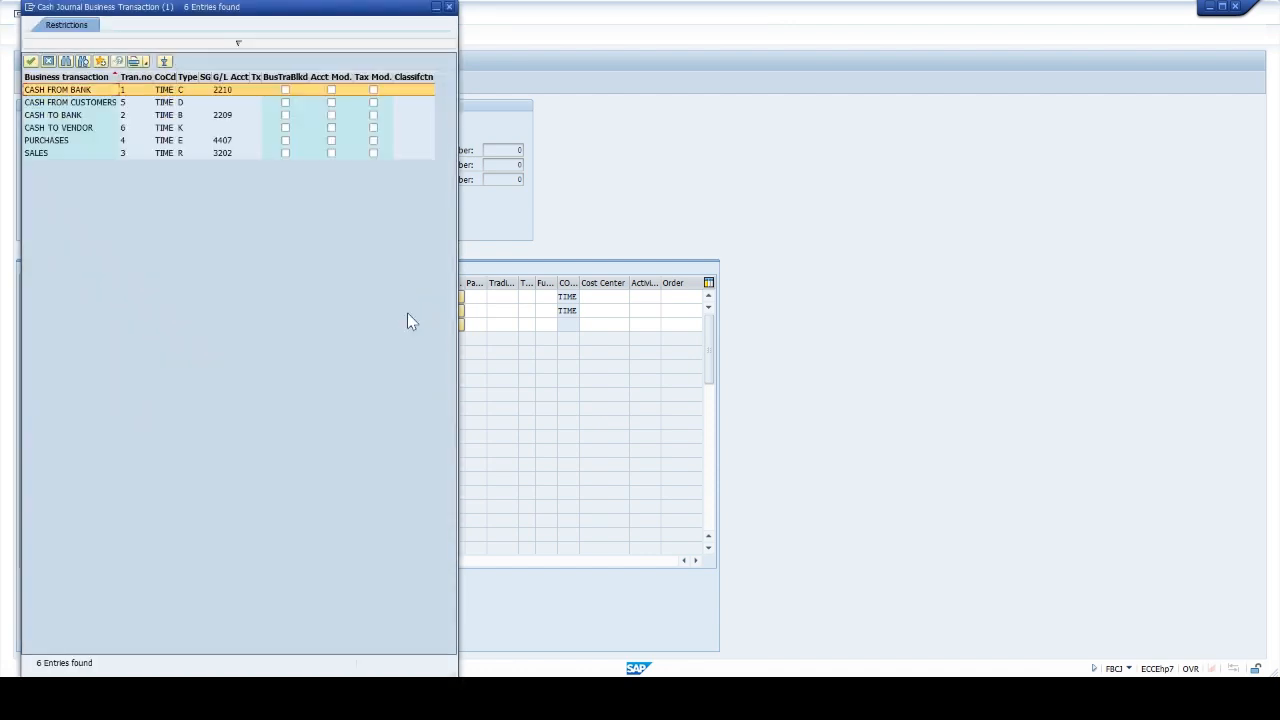
key(Down)
key(Return)
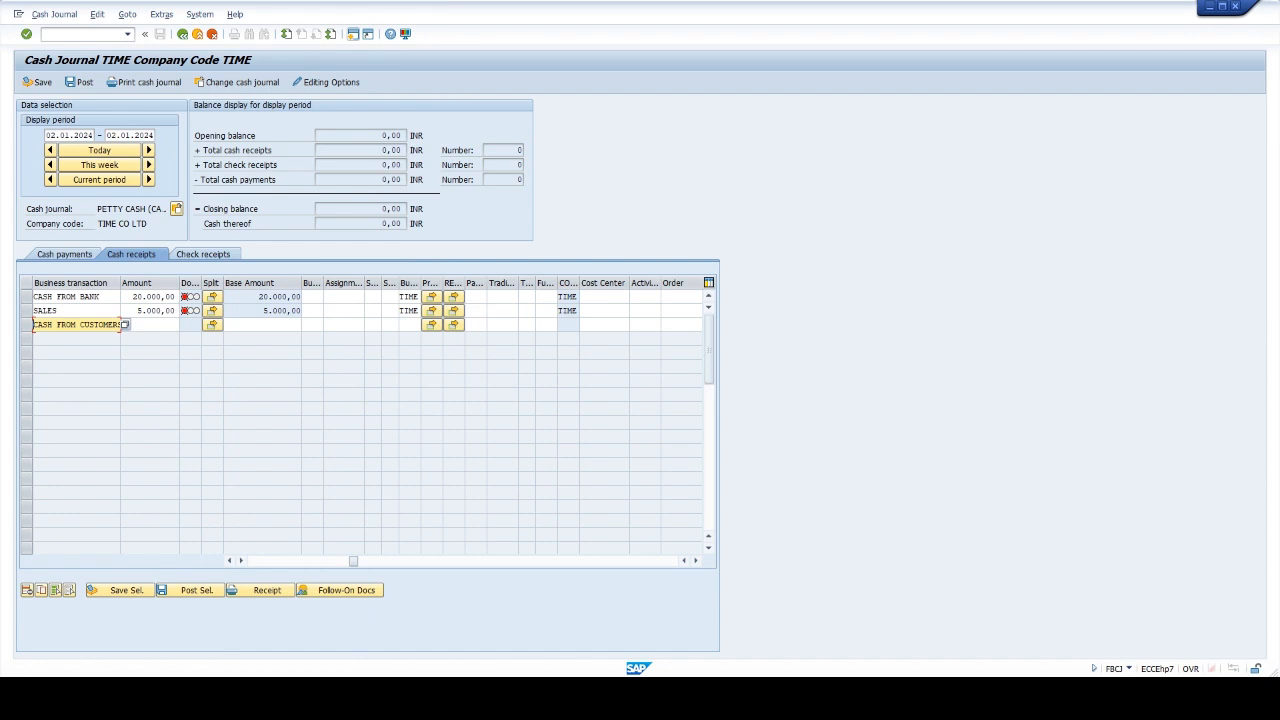
key(Tab)
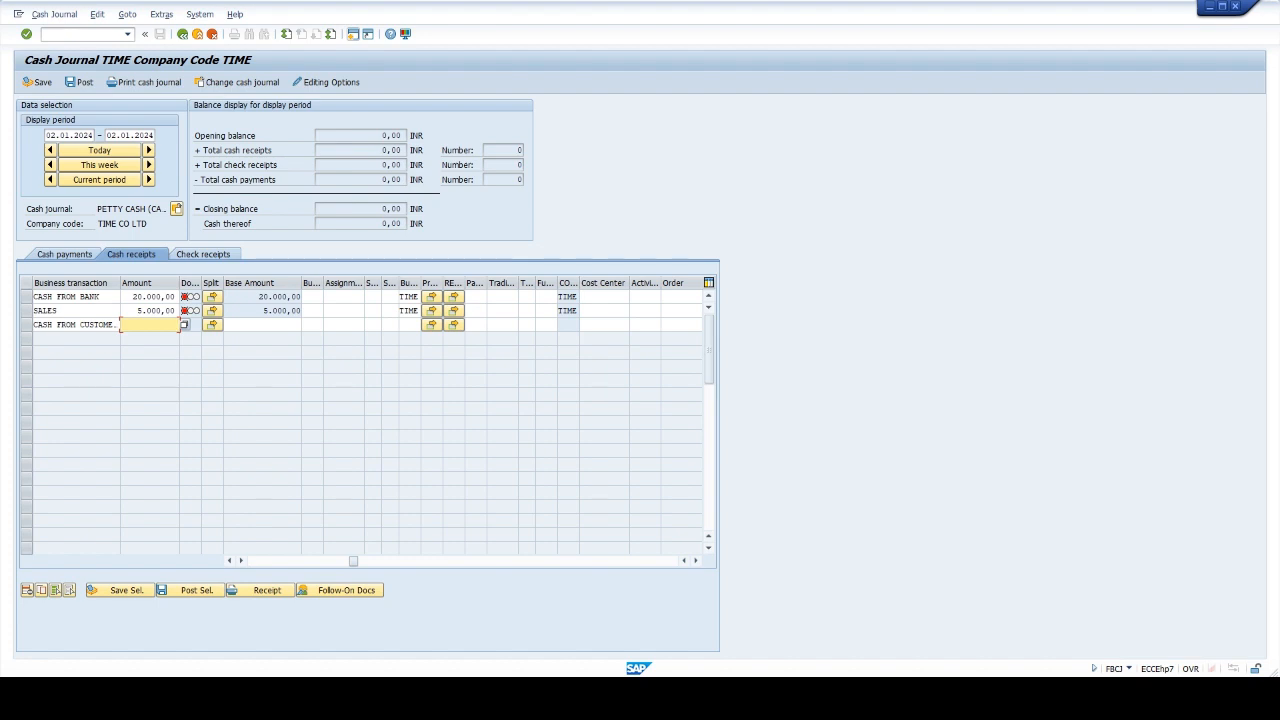
Step: Look up the customer's open items for company code TIME with transaction FBL5N in a new session
click(355, 37)
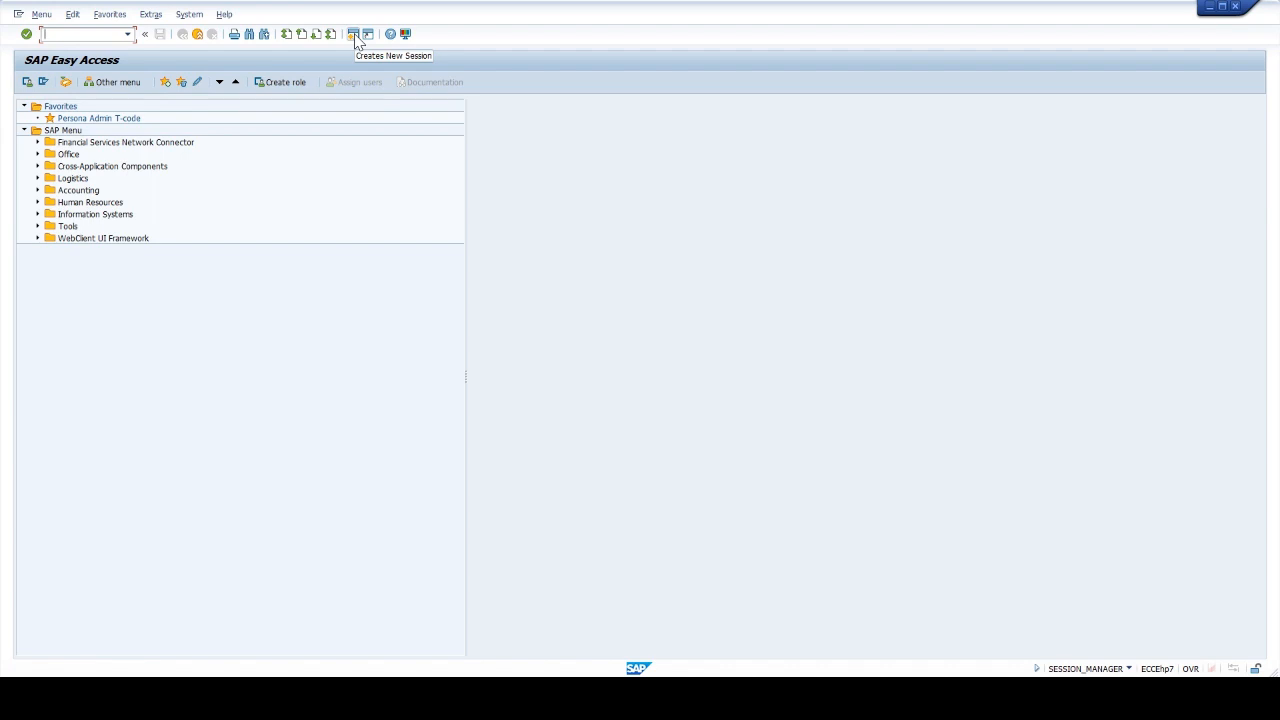
text(FBL)
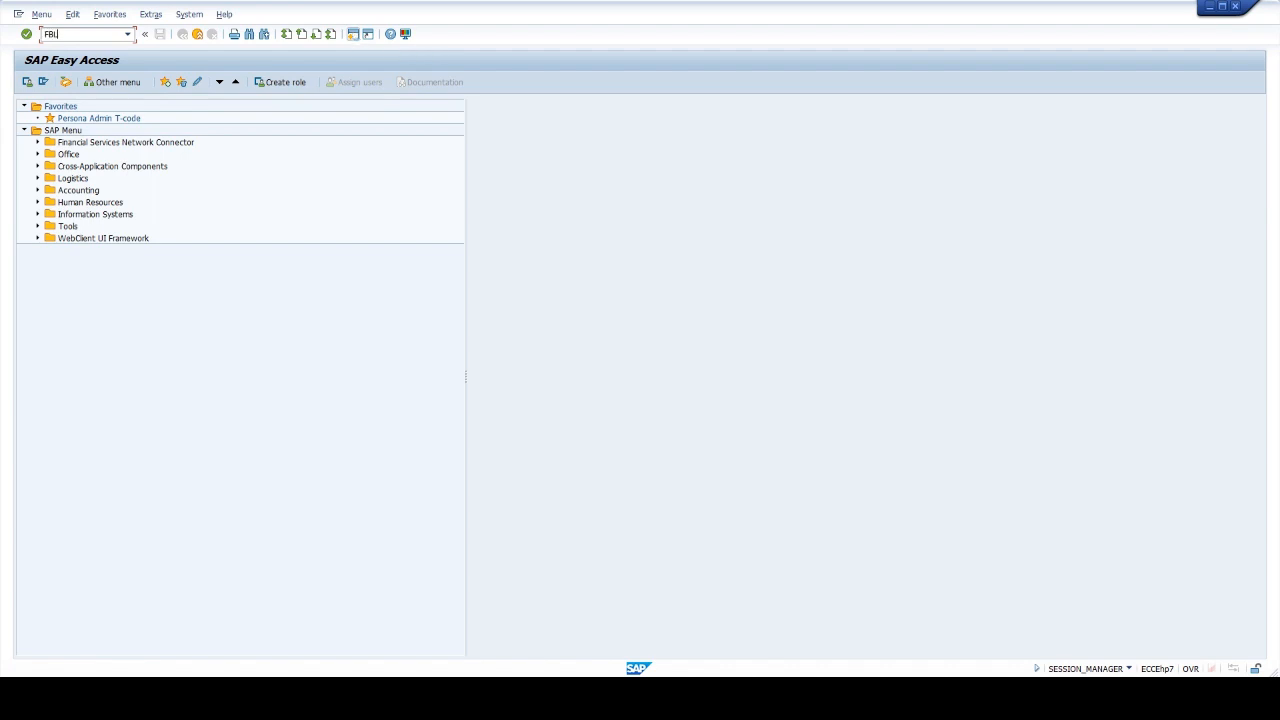
text(5N)
key(Return)
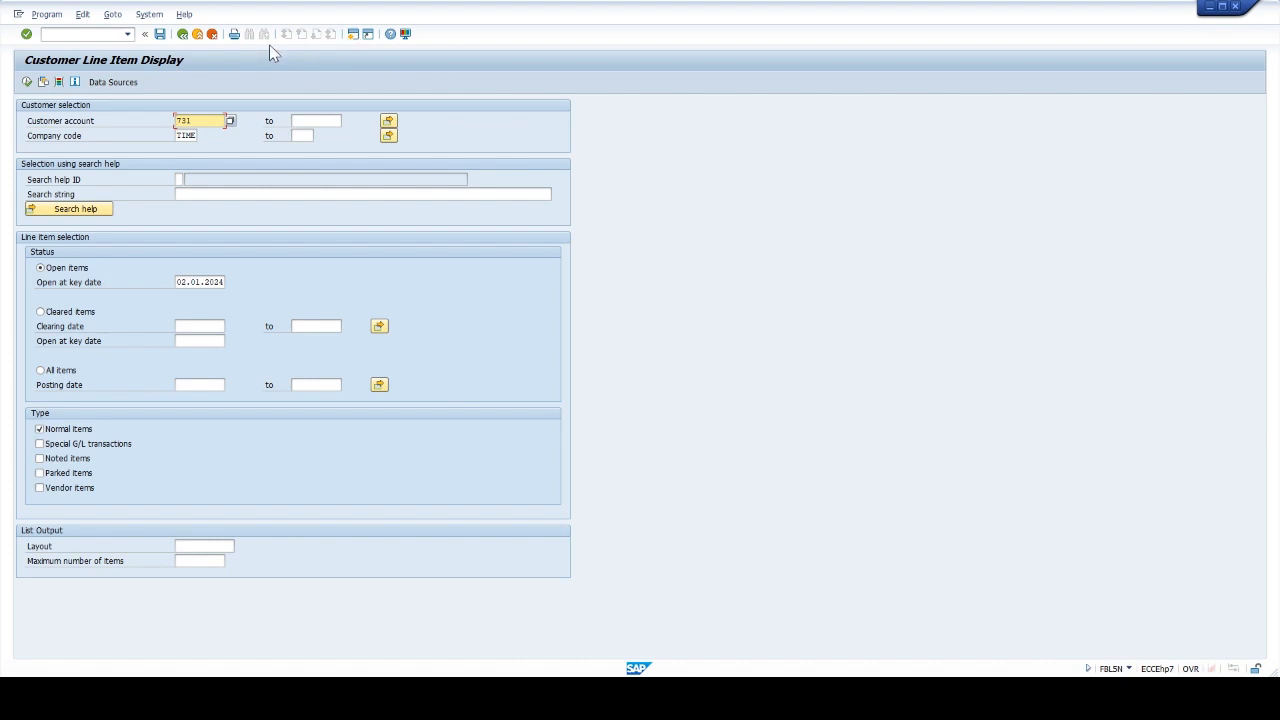
click(27, 82)
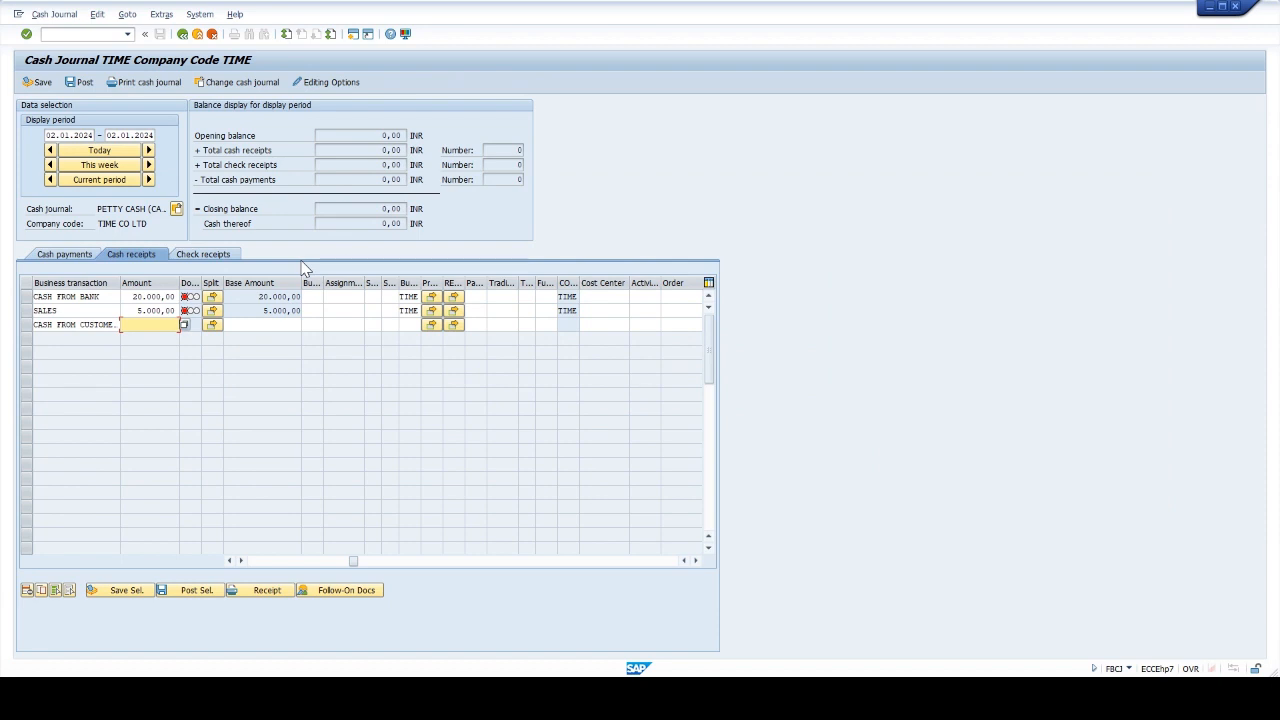
Step: Enter an amount of 10000 and the customer's account number for the CASH FROM CUSTOMERS receipt
text(10000)
key(Return)
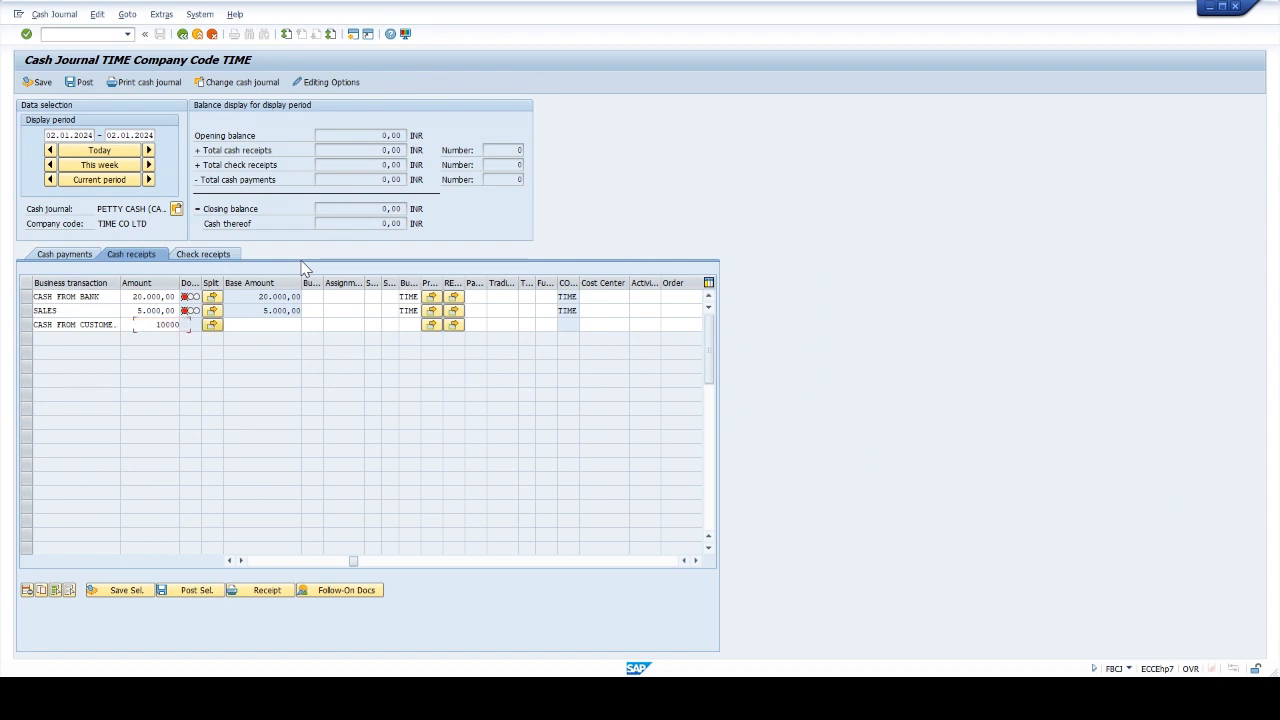
click(285, 563)
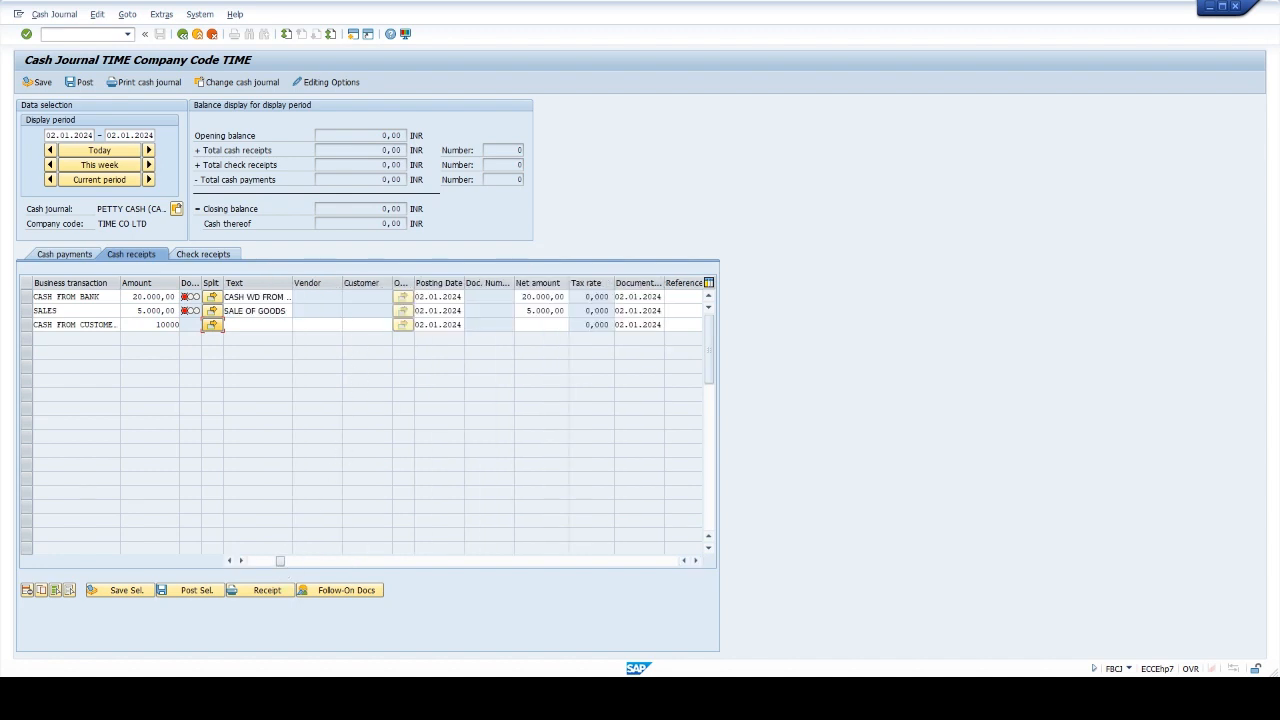
key(Tab)
key(Tab)
key(Tab)
text(731)
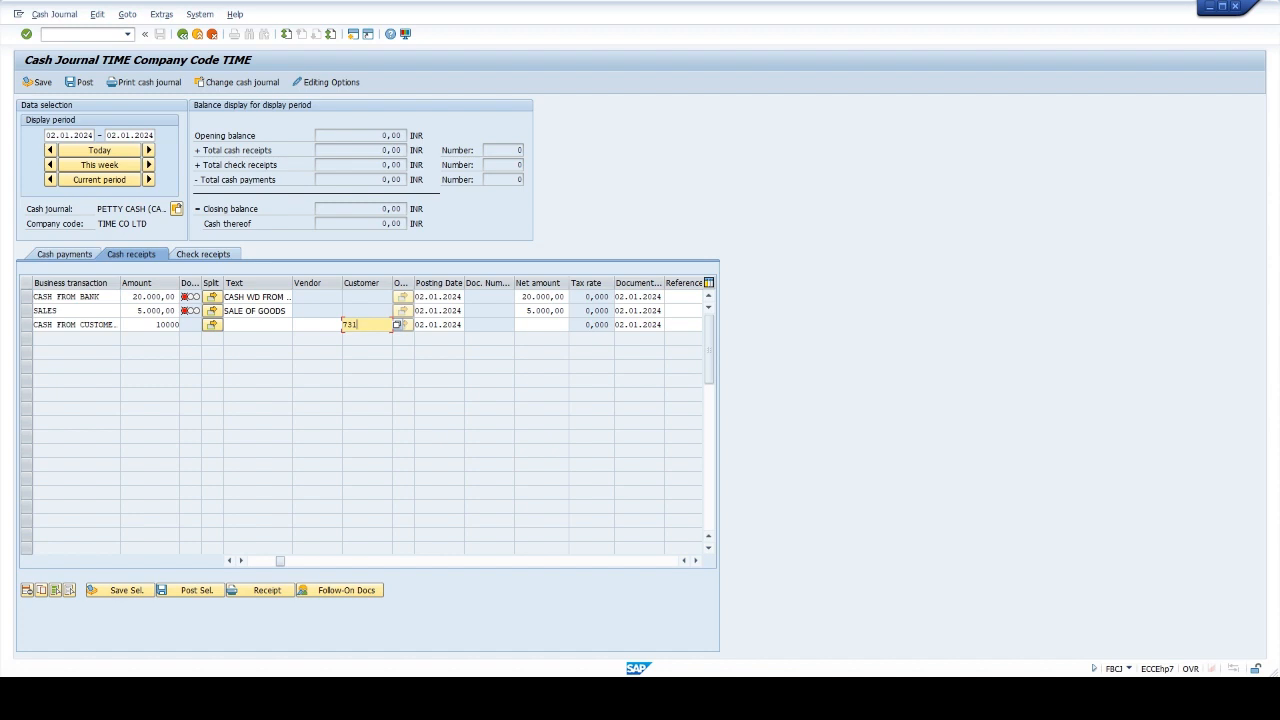
Step: Assign business area TIME to the CASH FROM CUSTOMERS receipt and validate the line
click(351, 560)
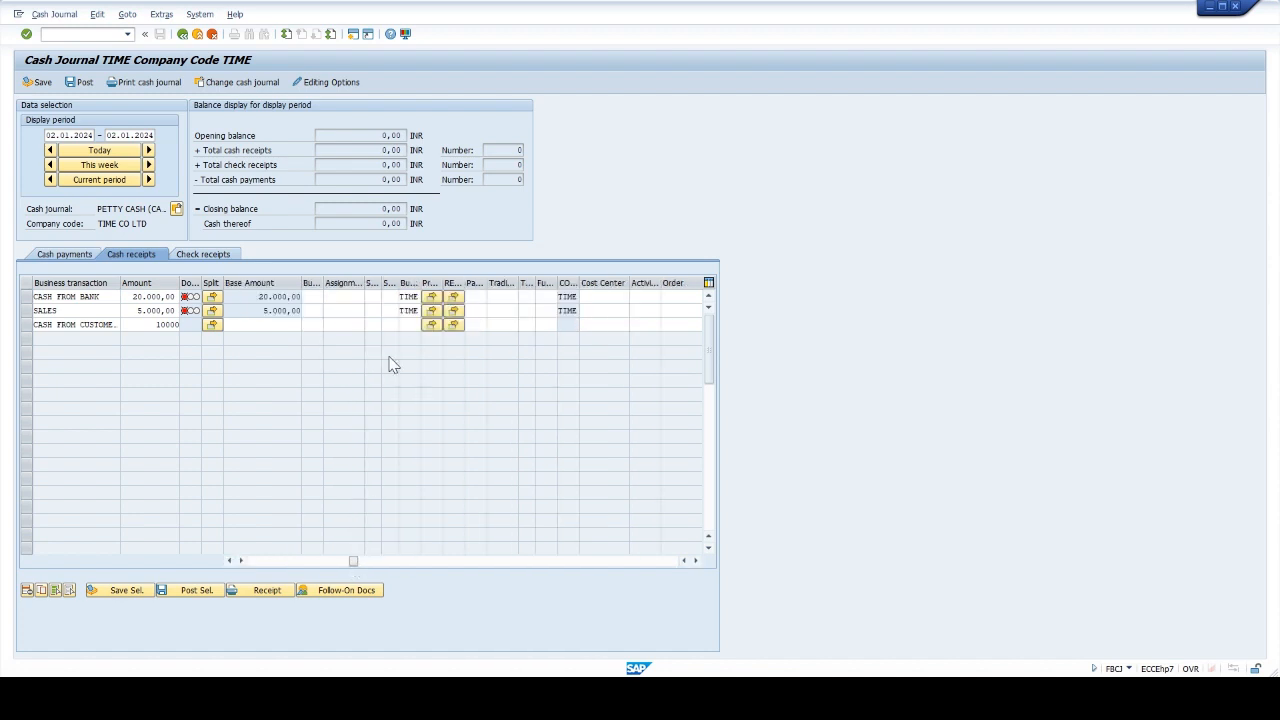
click(400, 324)
text(TIME)
key(Return)
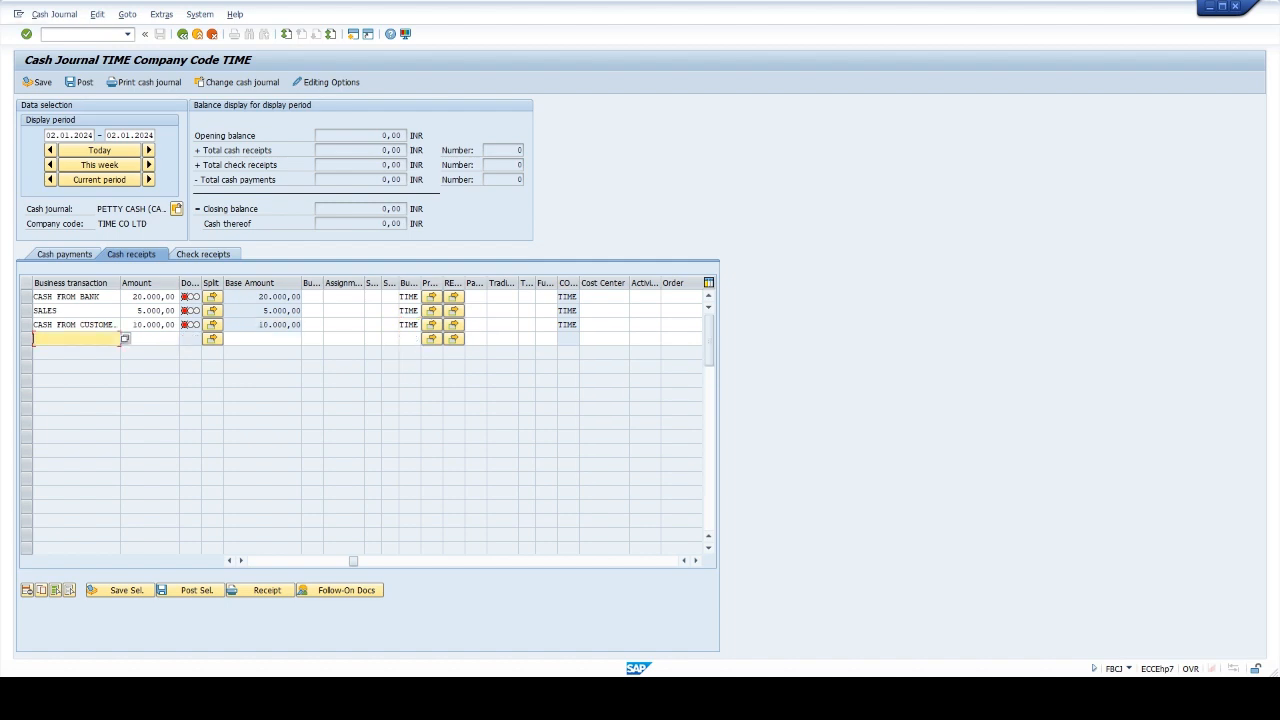
Step: Post the three cash receipts CASH FROM BANK, SALES and CASH FROM CUSTOMERS together
click(25, 325)
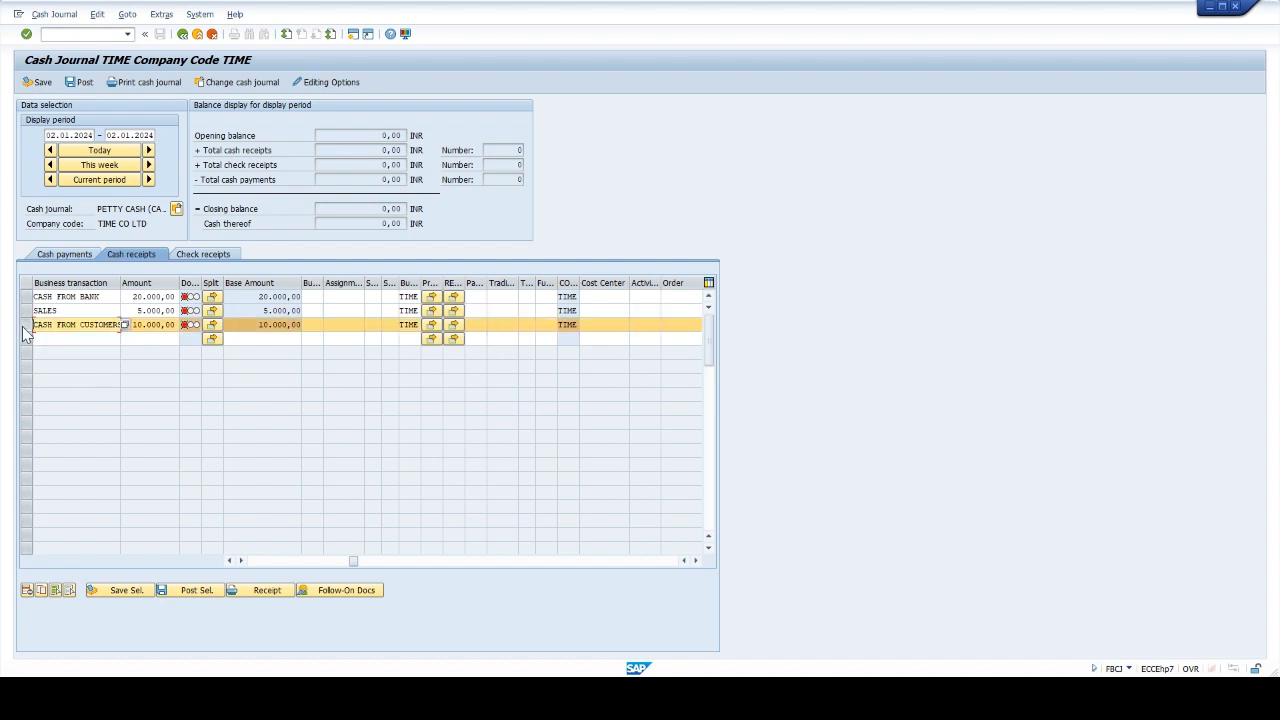
ctrl+click(25, 311)
ctrl+click(25, 297)
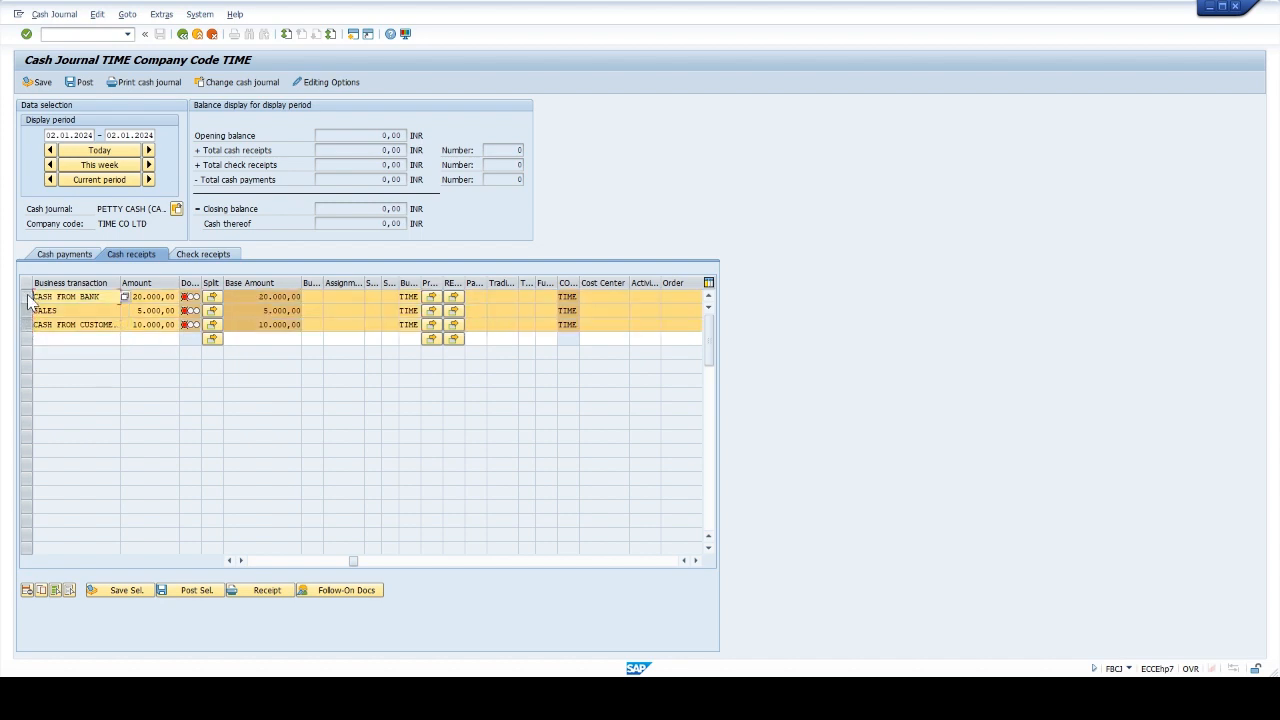
click(198, 590)
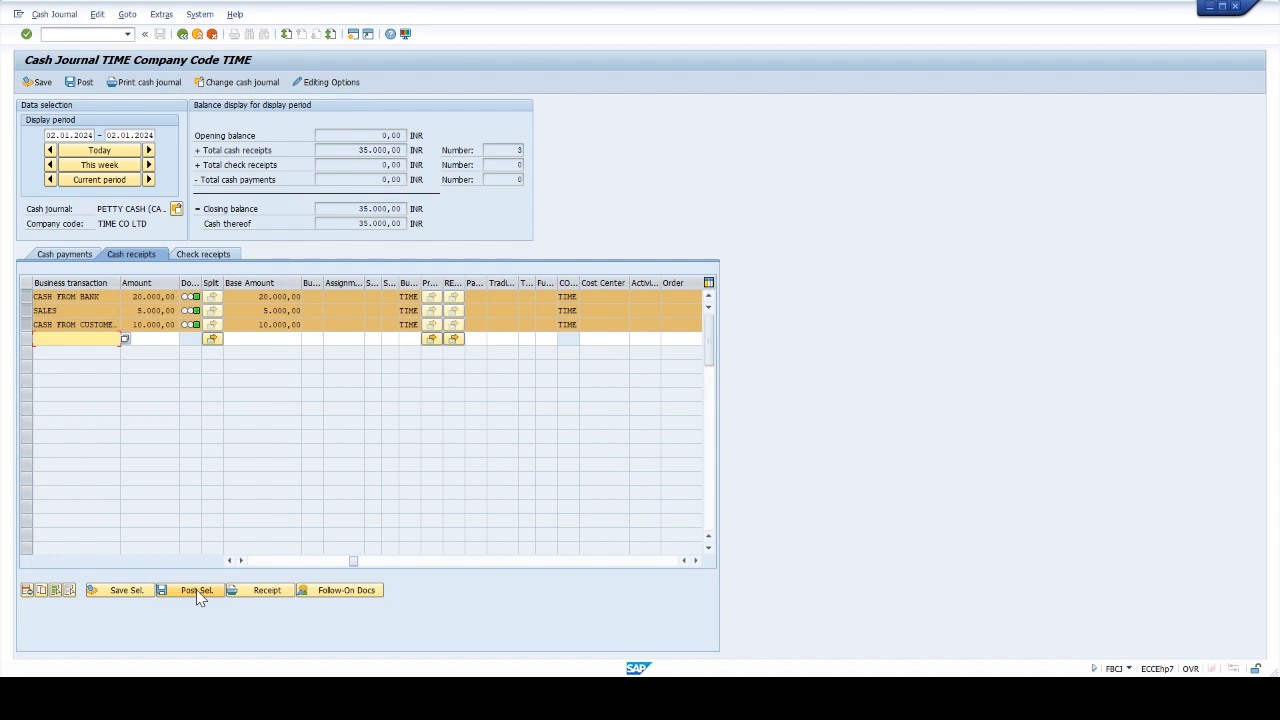
Step: Start a cash payment line by choosing PURCHASES from the available business transactions
click(73, 256)
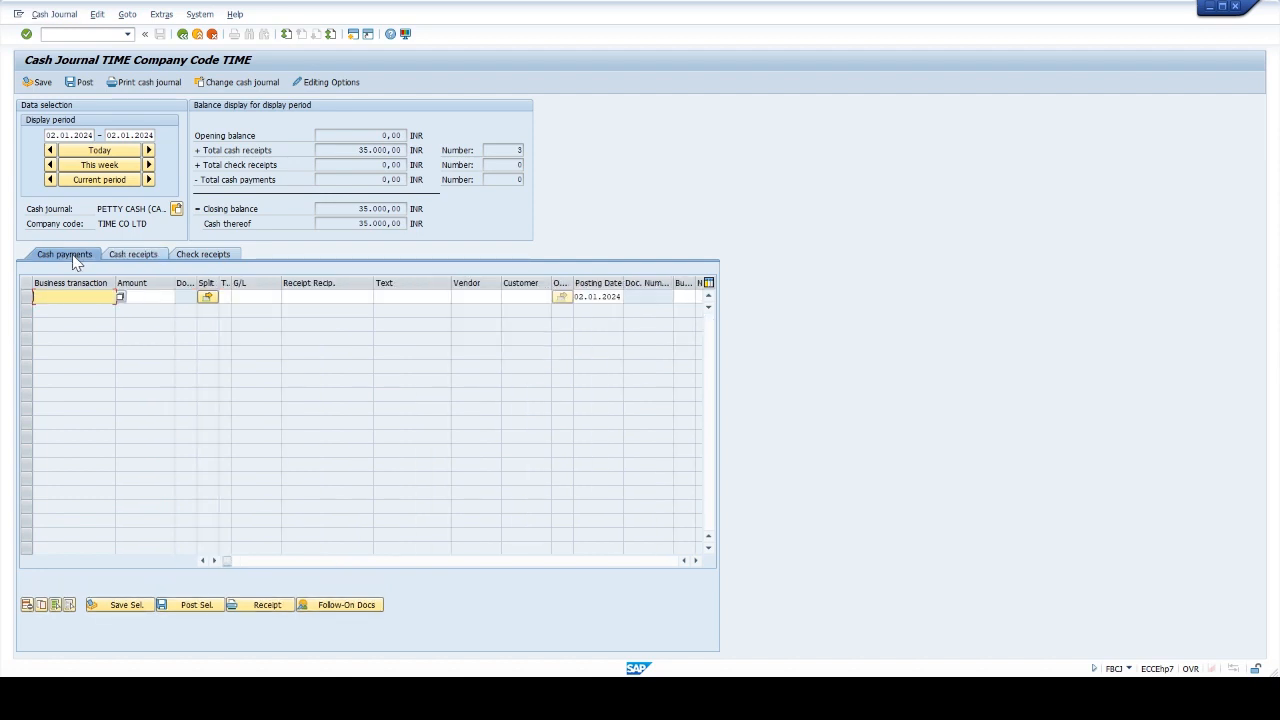
key(F4)
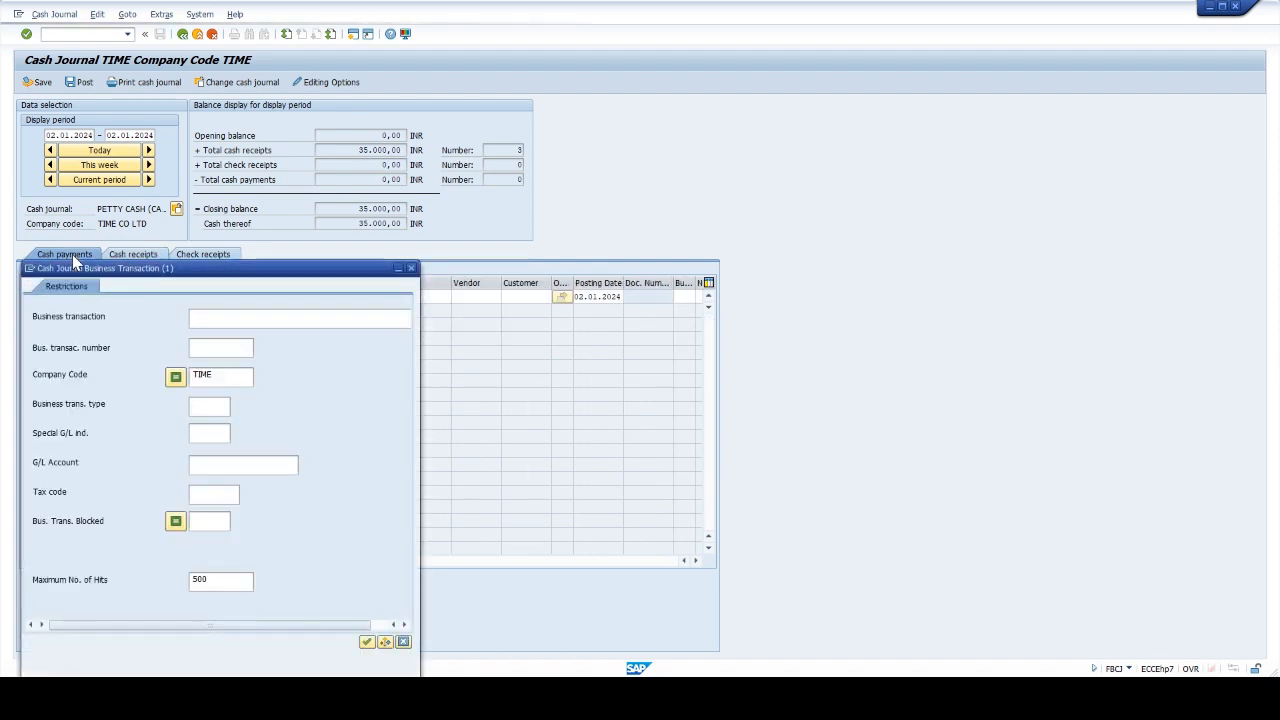
key(Return)
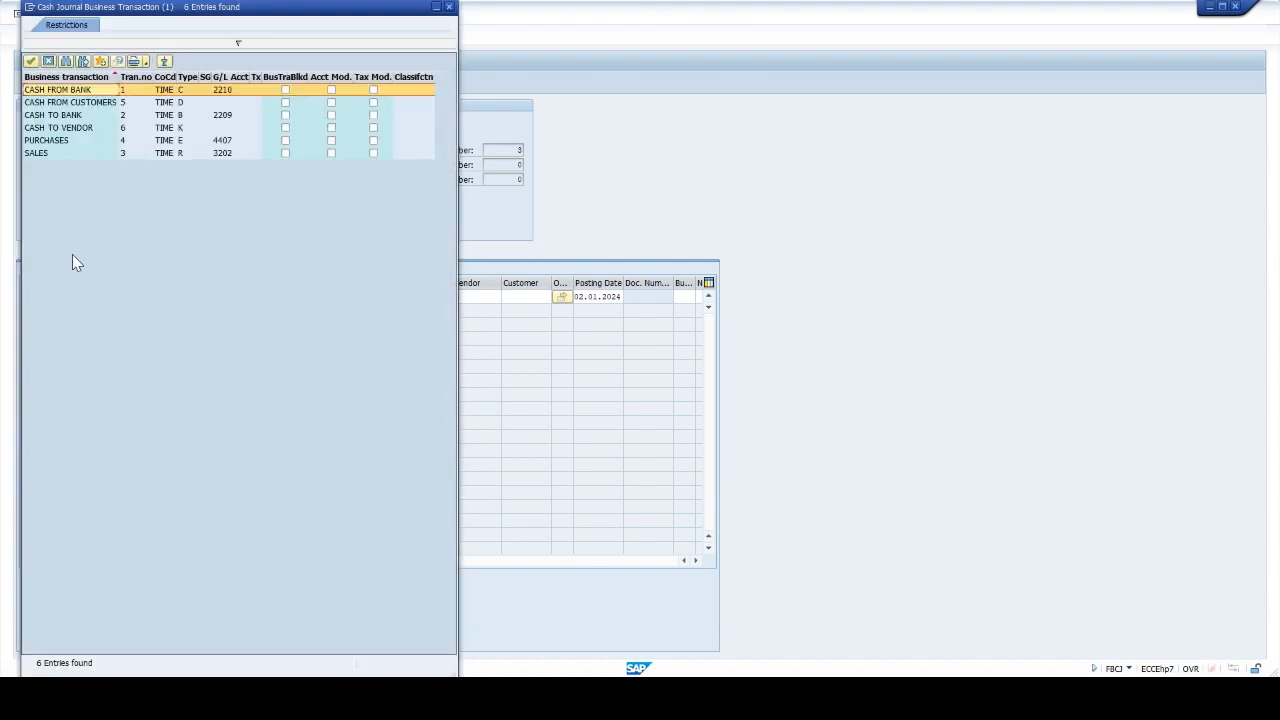
key(Down)
key(Down)
key(Down)
key(Down)
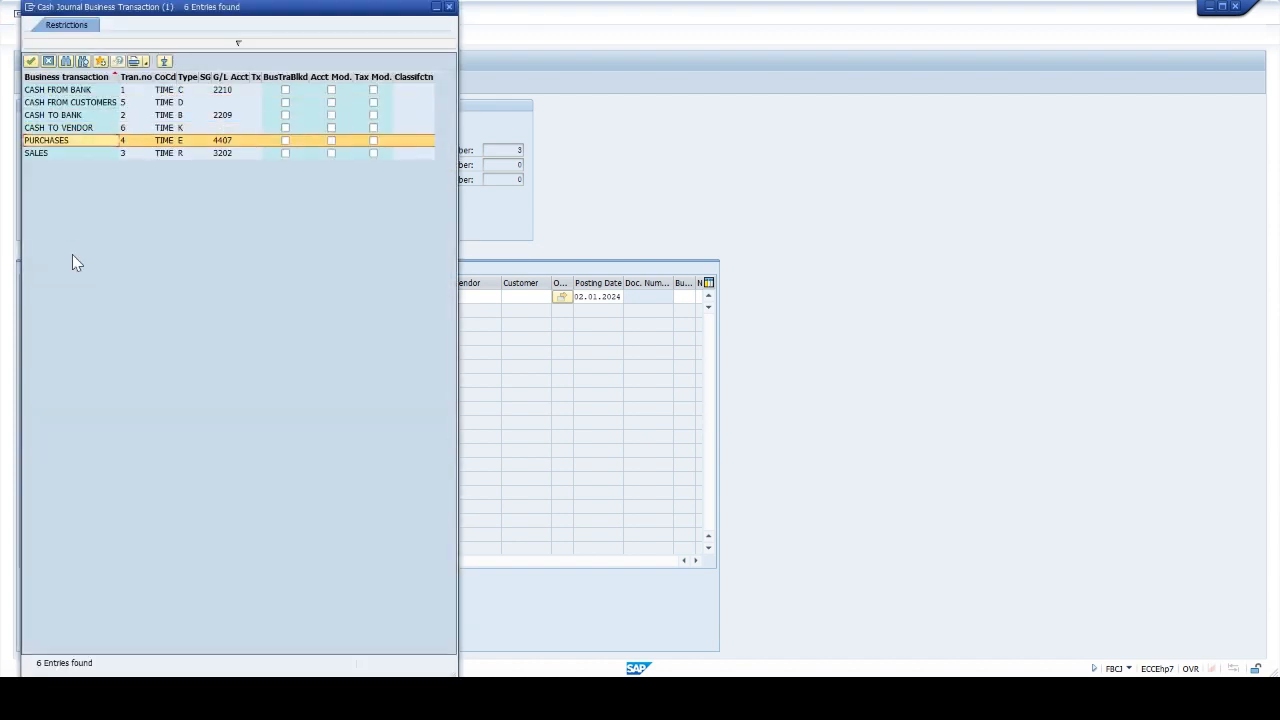
key(Return)
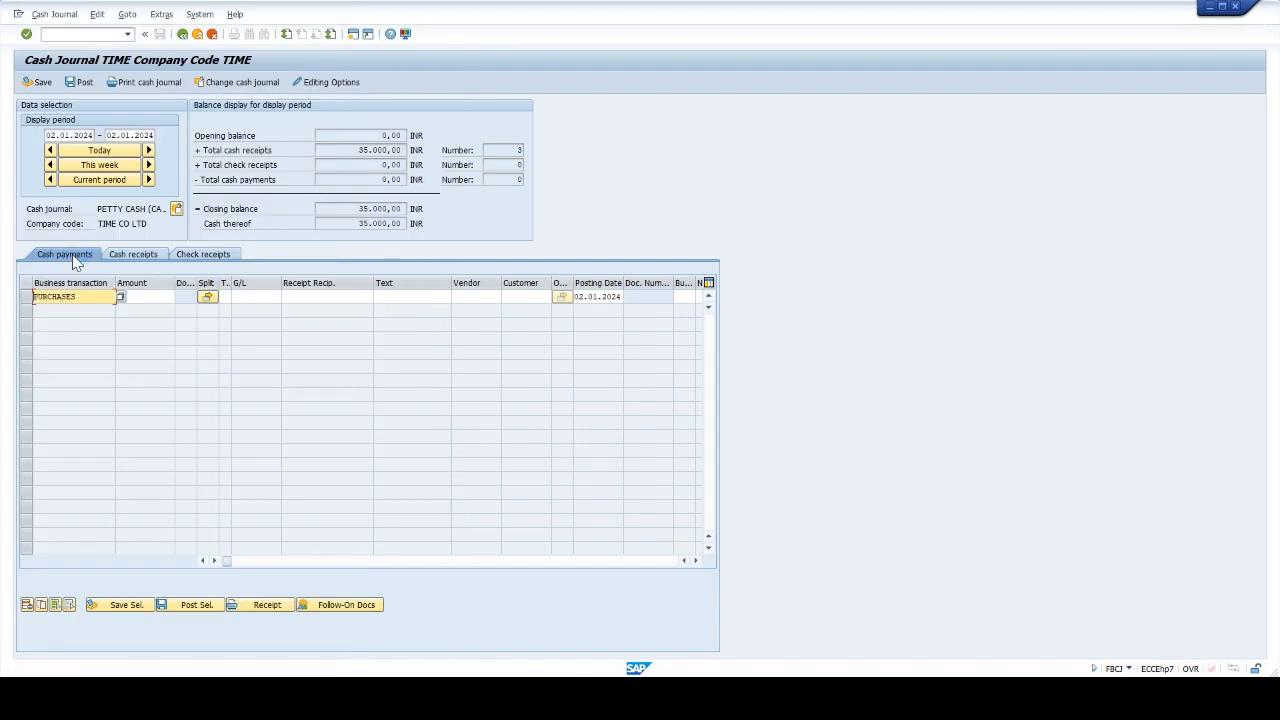
Step: Enter an amount of 9000 and the text OFFICE USE for the PURCHASES payment
key(Tab)
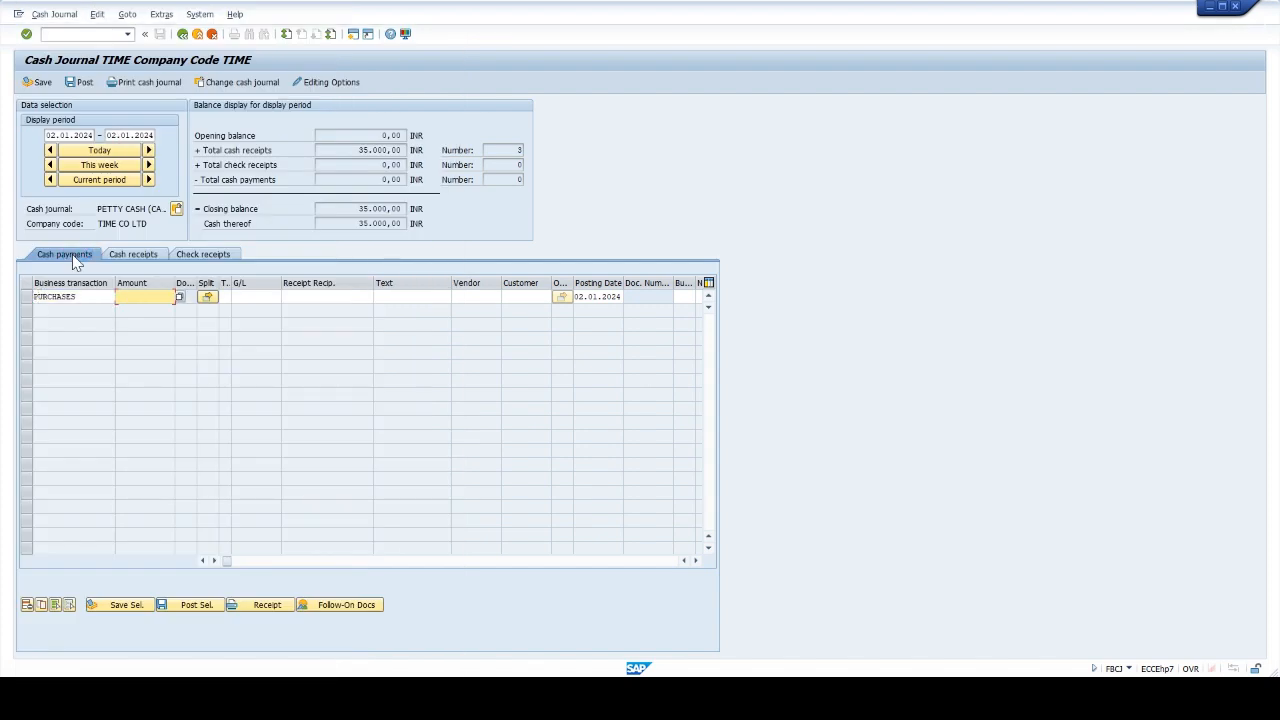
text(9000)
key(Return)
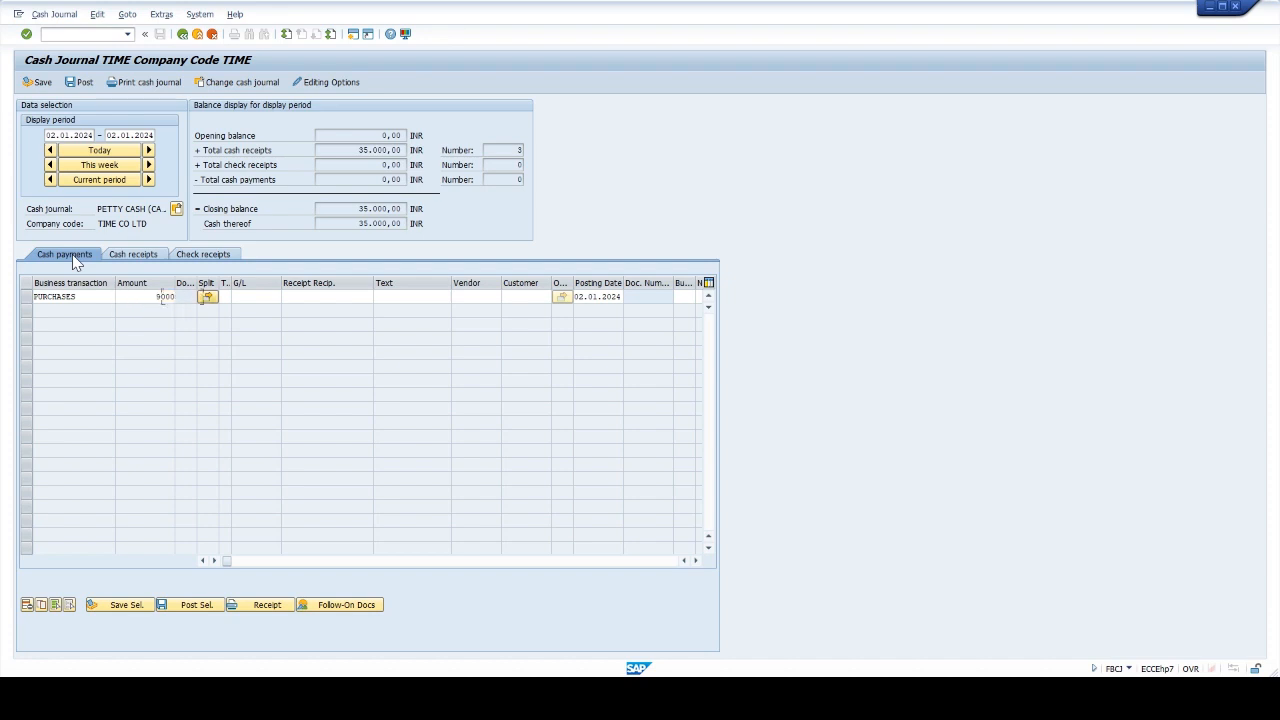
key(Tab)
key(Tab)
key(Tab)
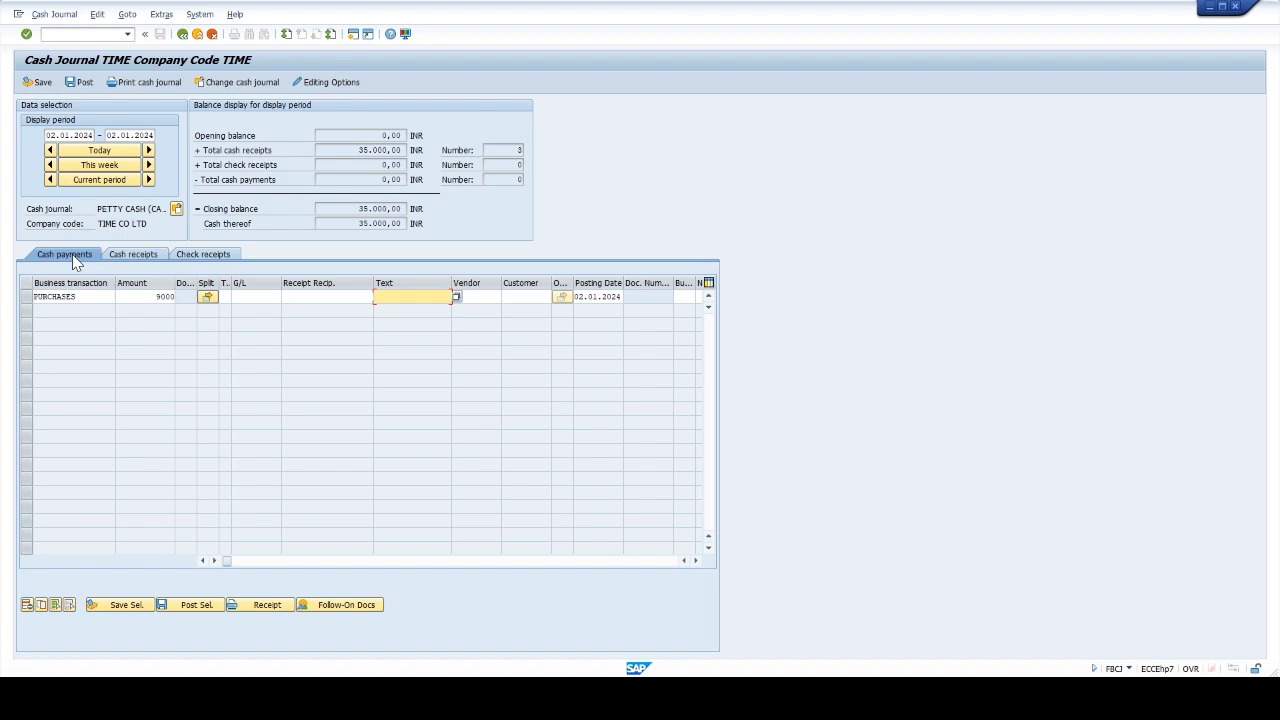
text(oFFICE USE)
key(Tab)
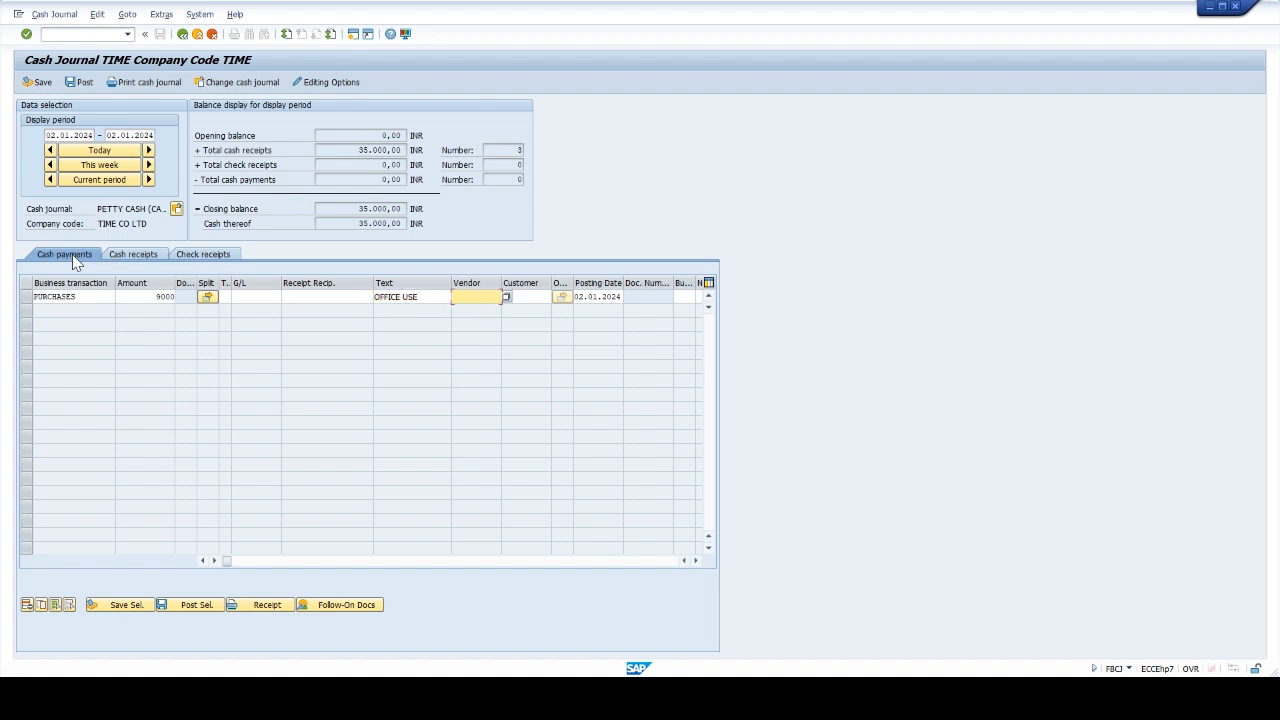
Step: Assign business area TIME to the PURCHASES payment and validate the line
click(293, 562)
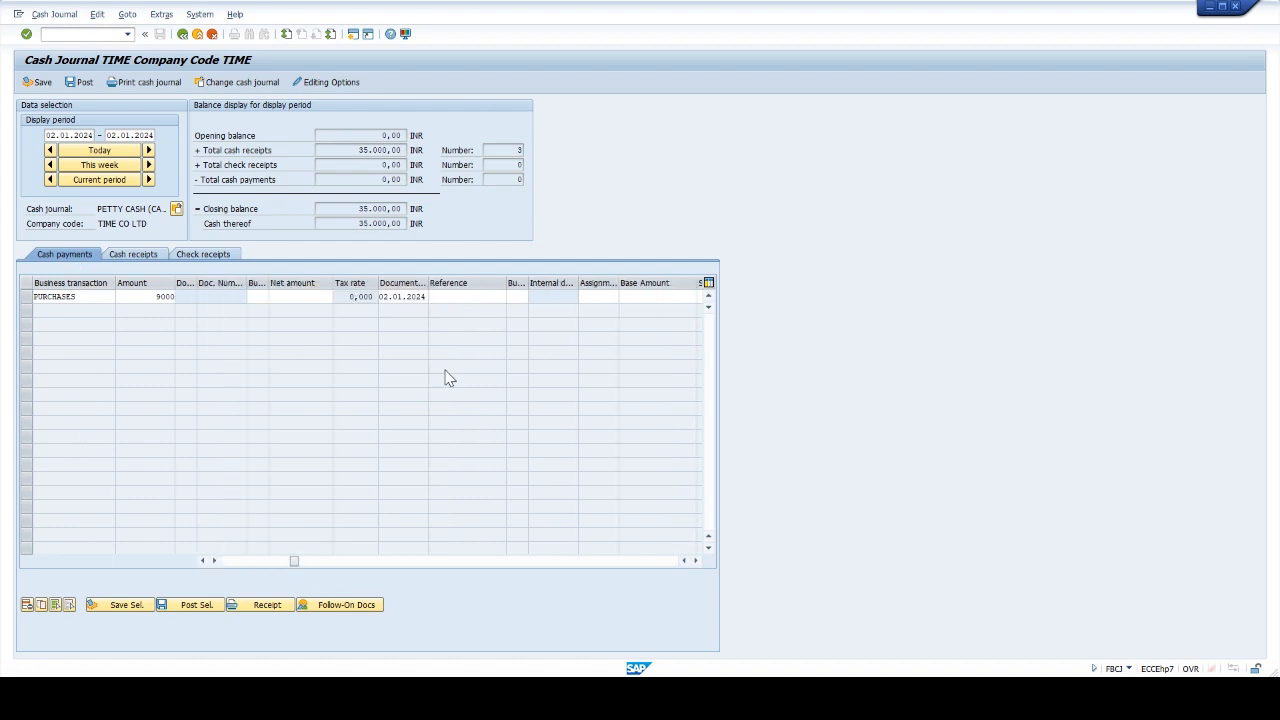
click(516, 297)
text(TIME)
key(Return)
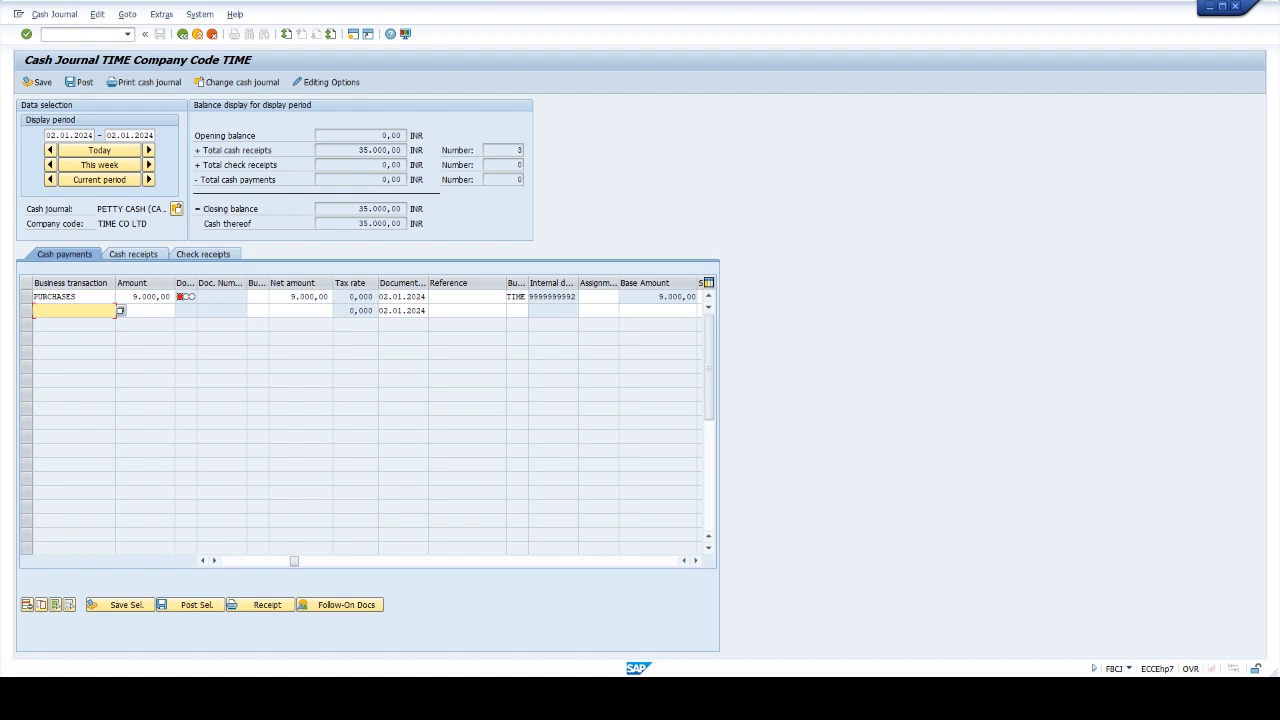
Step: Add a second cash payment line by choosing CASH TO VENDOR from the available business transactions
key(F4)
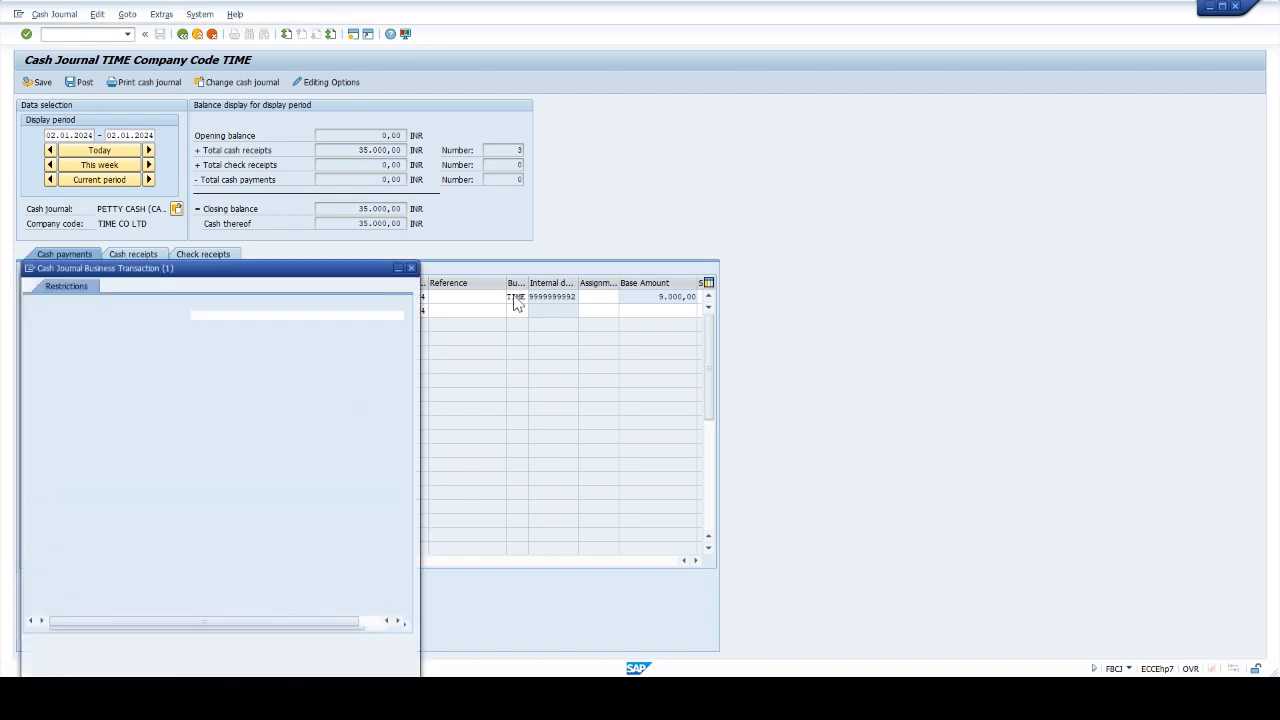
key(Return)
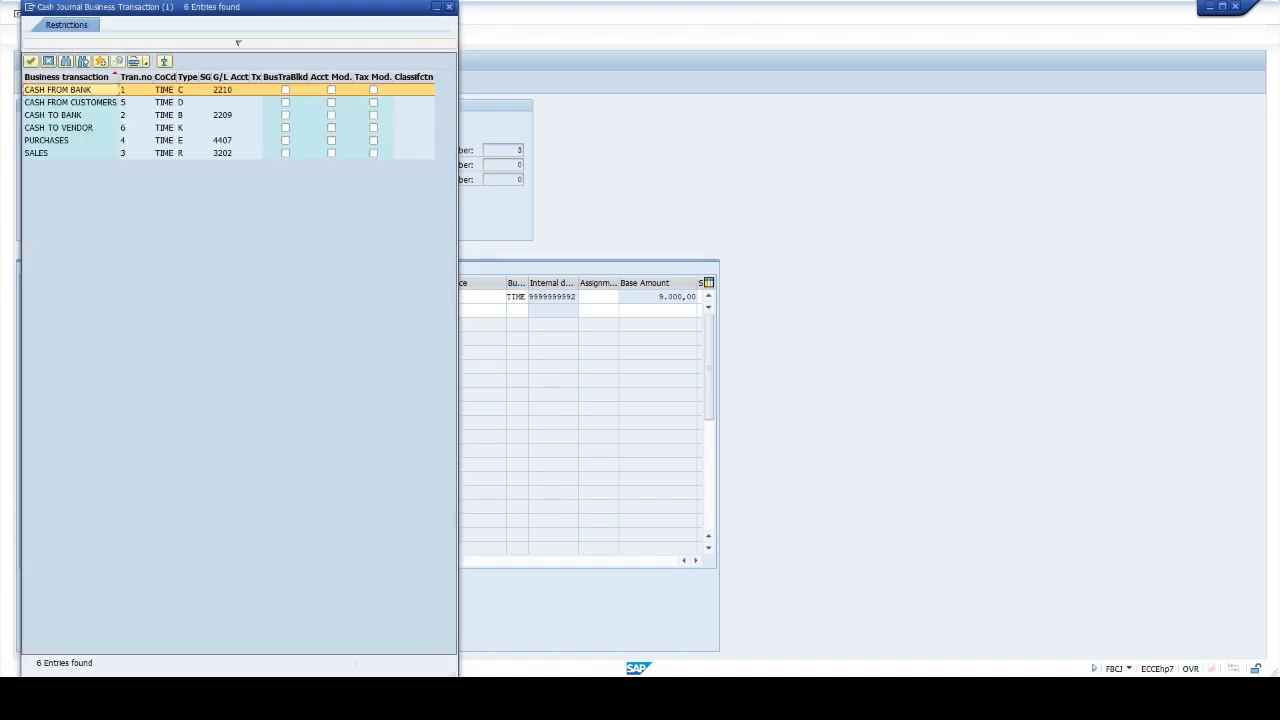
key(Down)
key(Down)
key(Down)
key(Return)
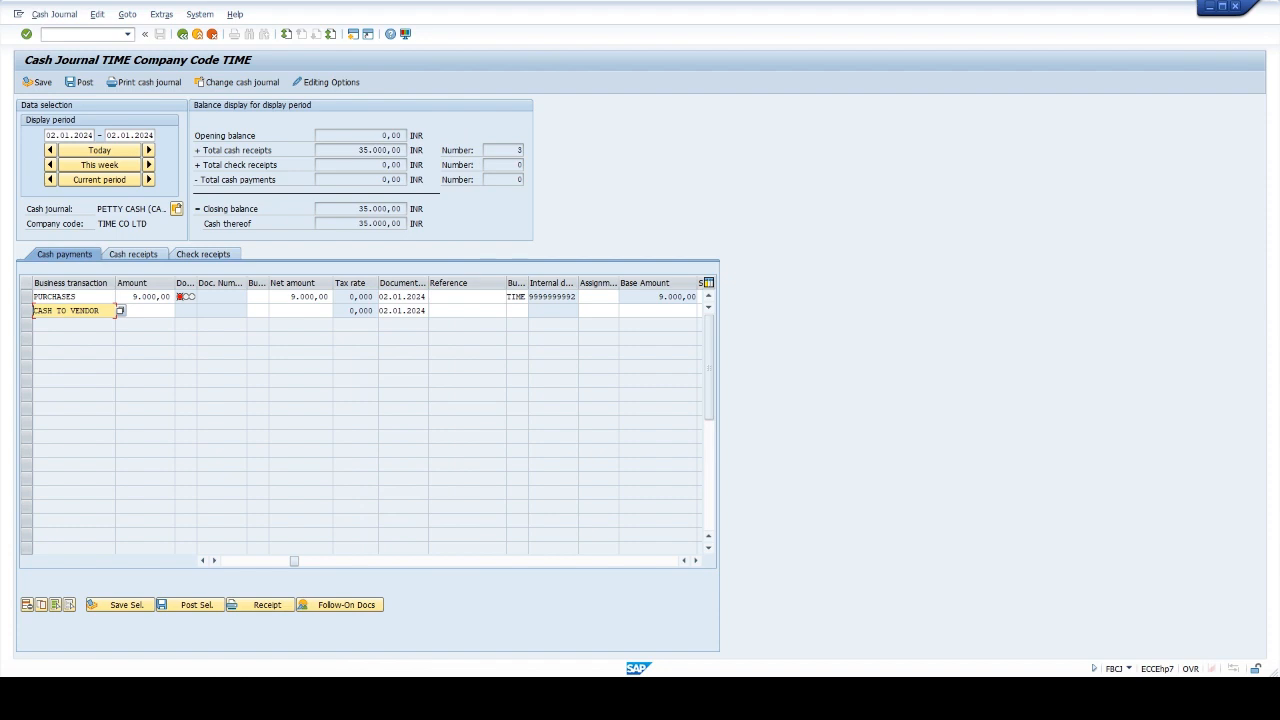
key(Tab)
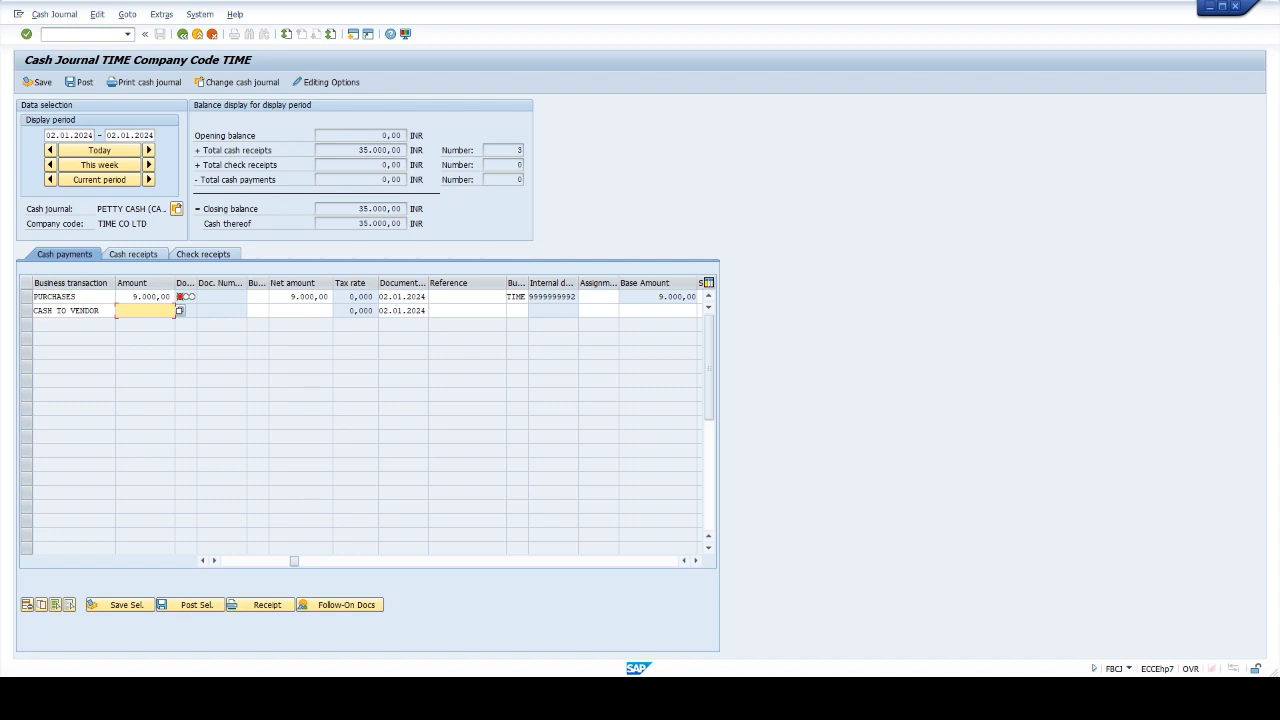
Step: Display the preset vendor's open line items for company code TIME with transaction FBL1N in a new session
click(352, 36)
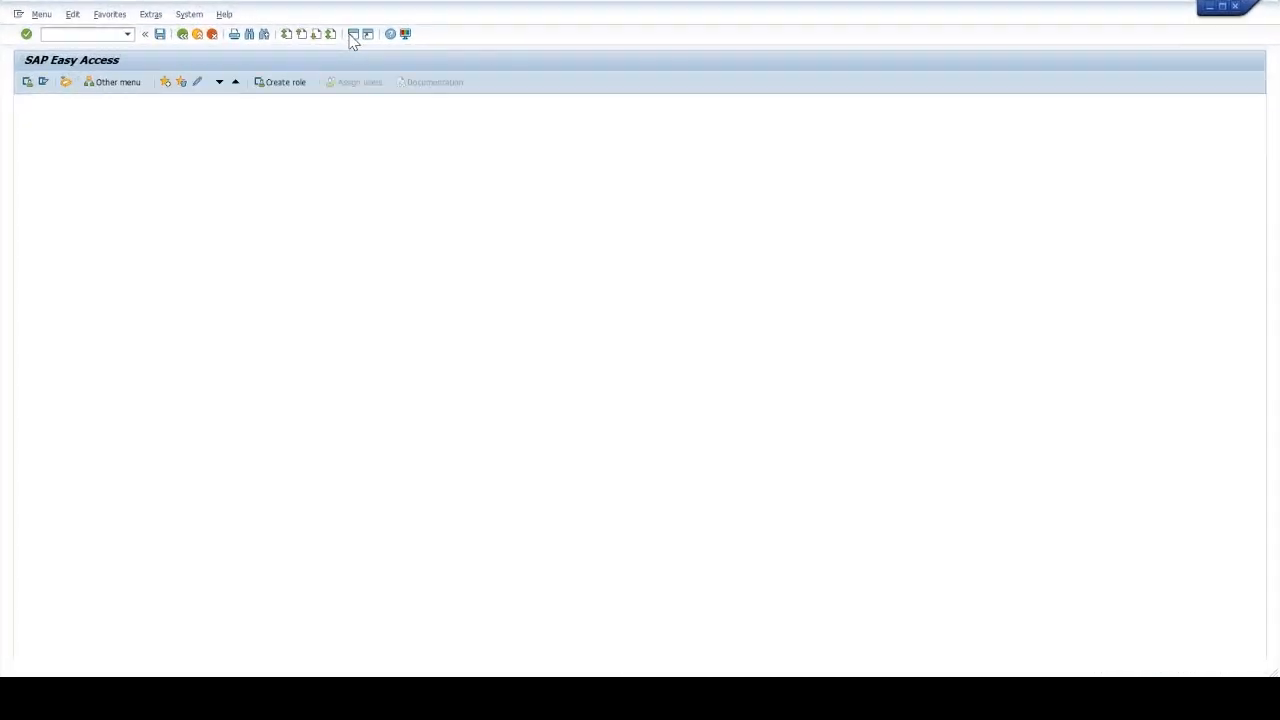
text(FBL1N)
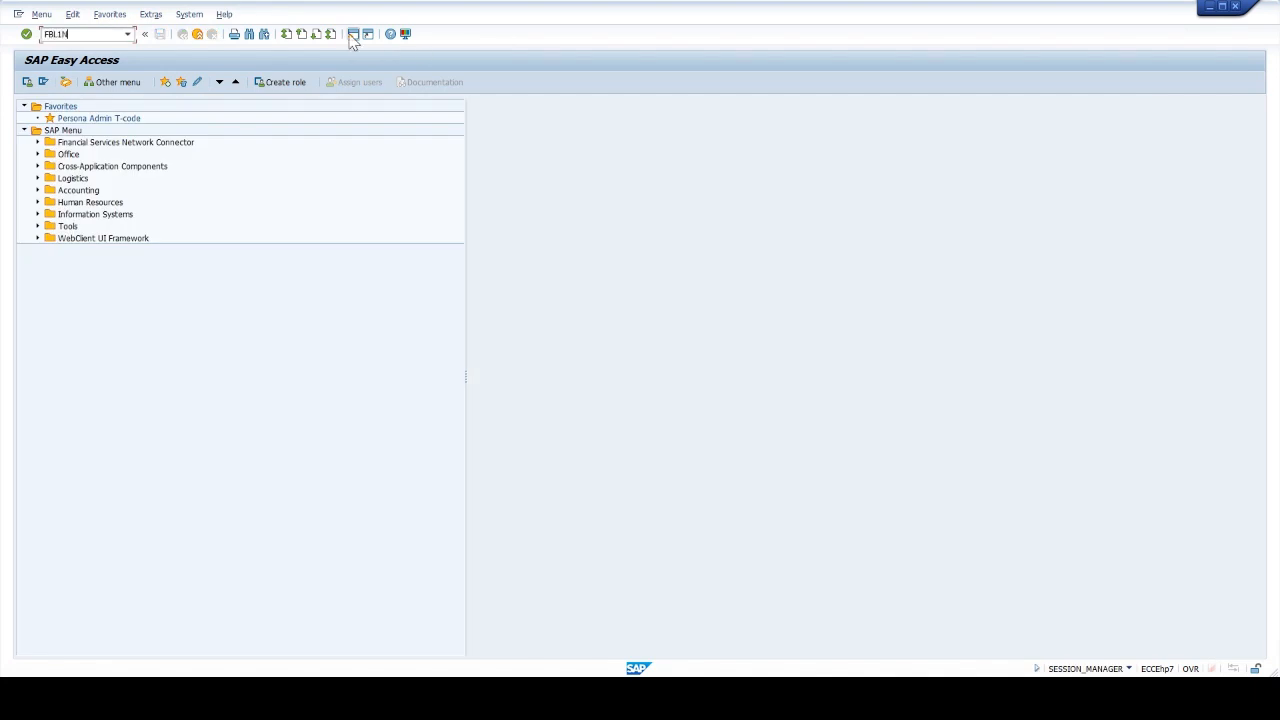
key(Return)
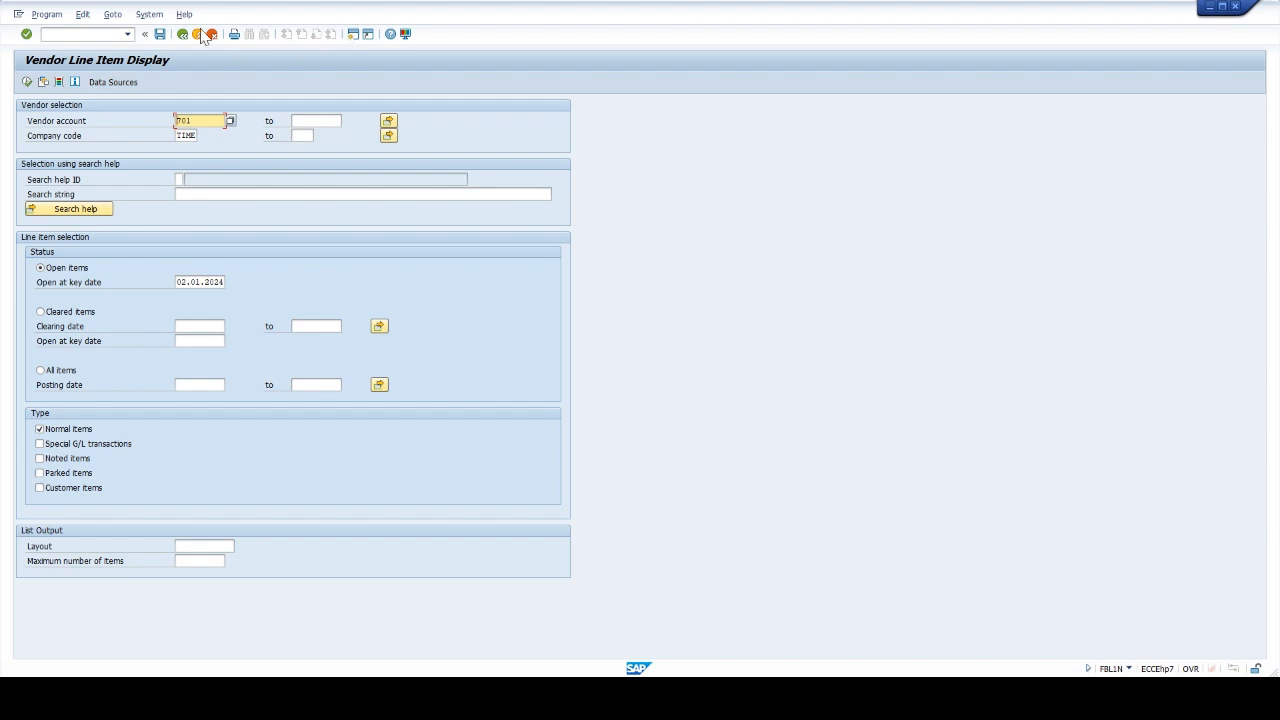
click(27, 83)
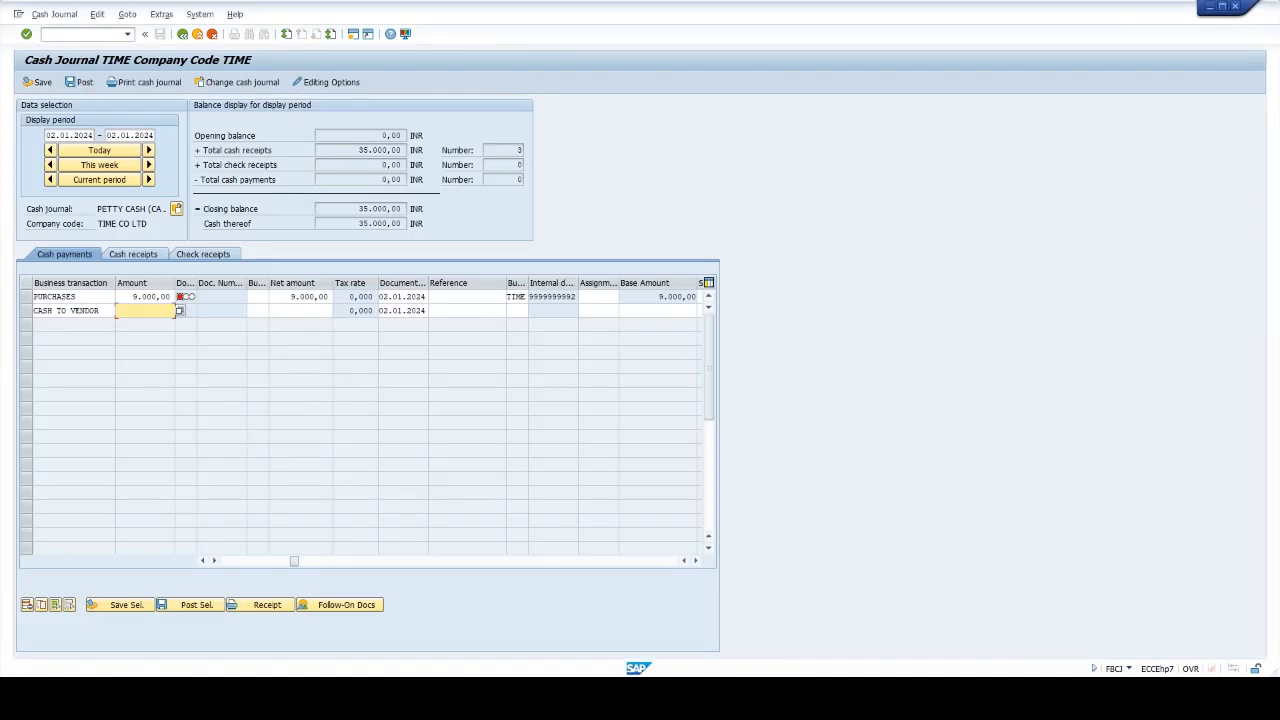
Step: Return to the cash journal and enter an amount of 5000 and the vendor's account number for the CASH TO VENDOR payment
text(000)
key(Return)
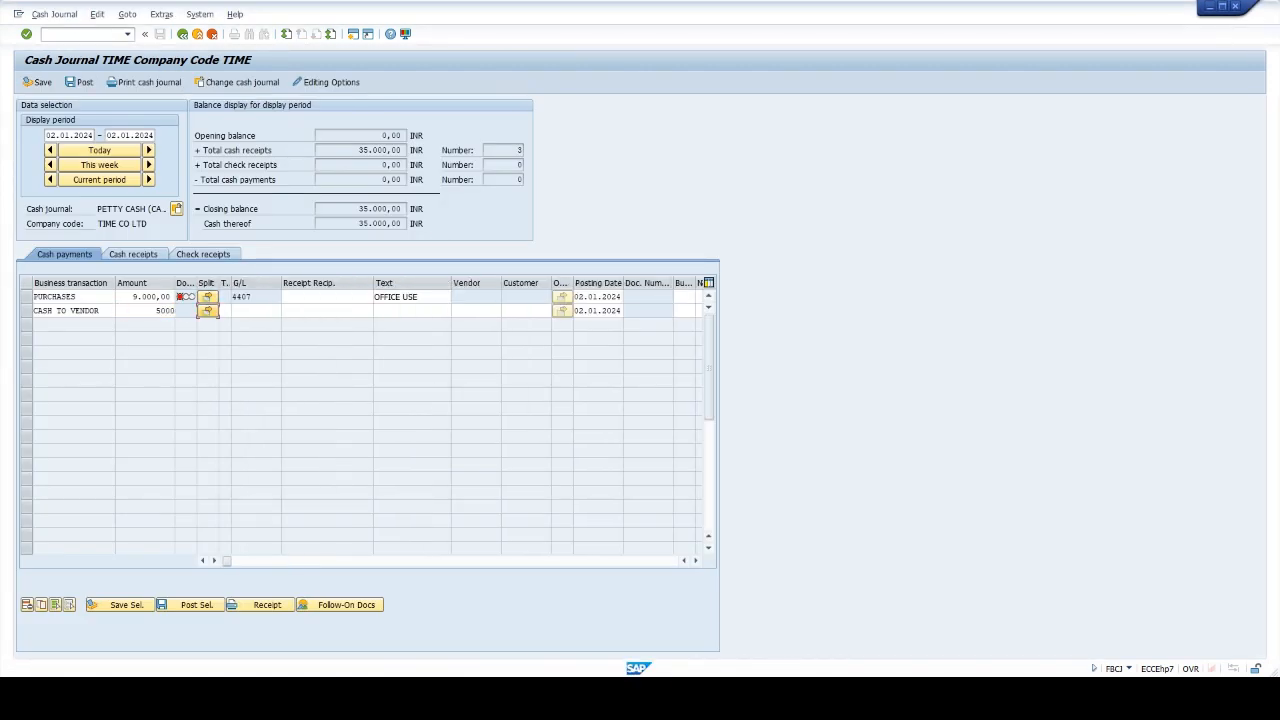
click(476, 311)
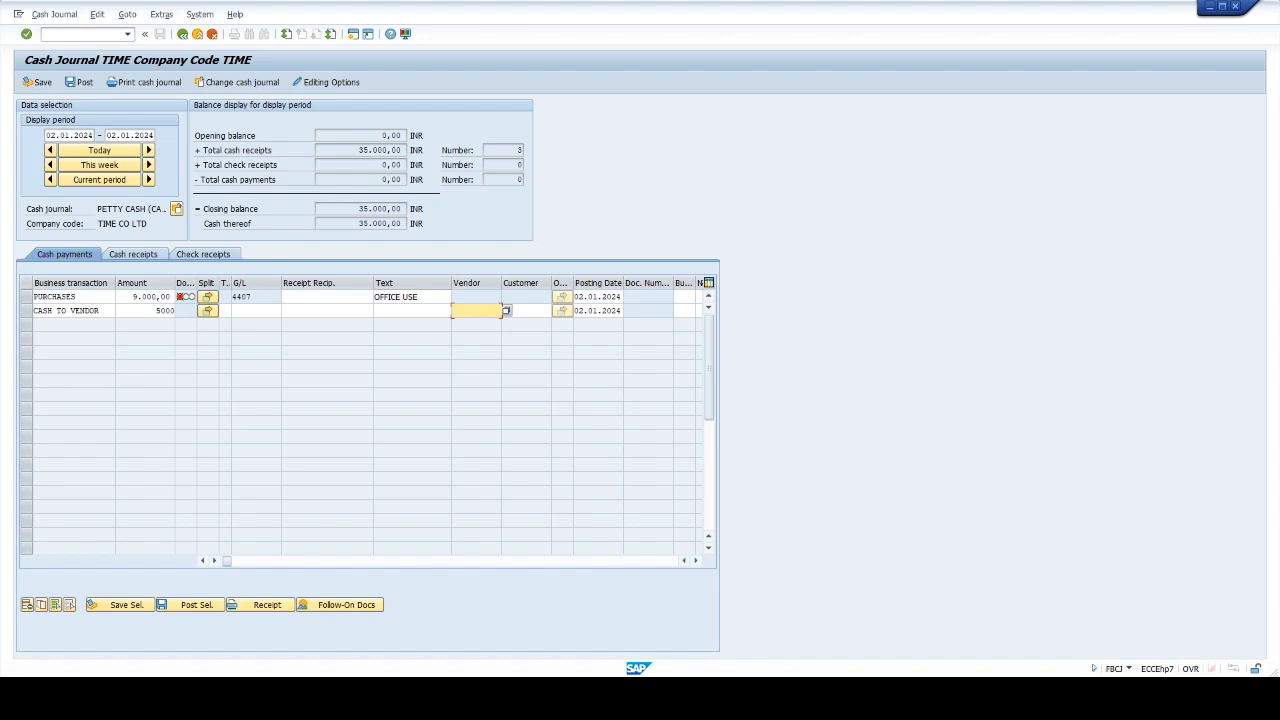
text(701)
Step: Assign business area TIME to the CASH TO VENDOR payment and validate the line
click(300, 563)
click(466, 310)
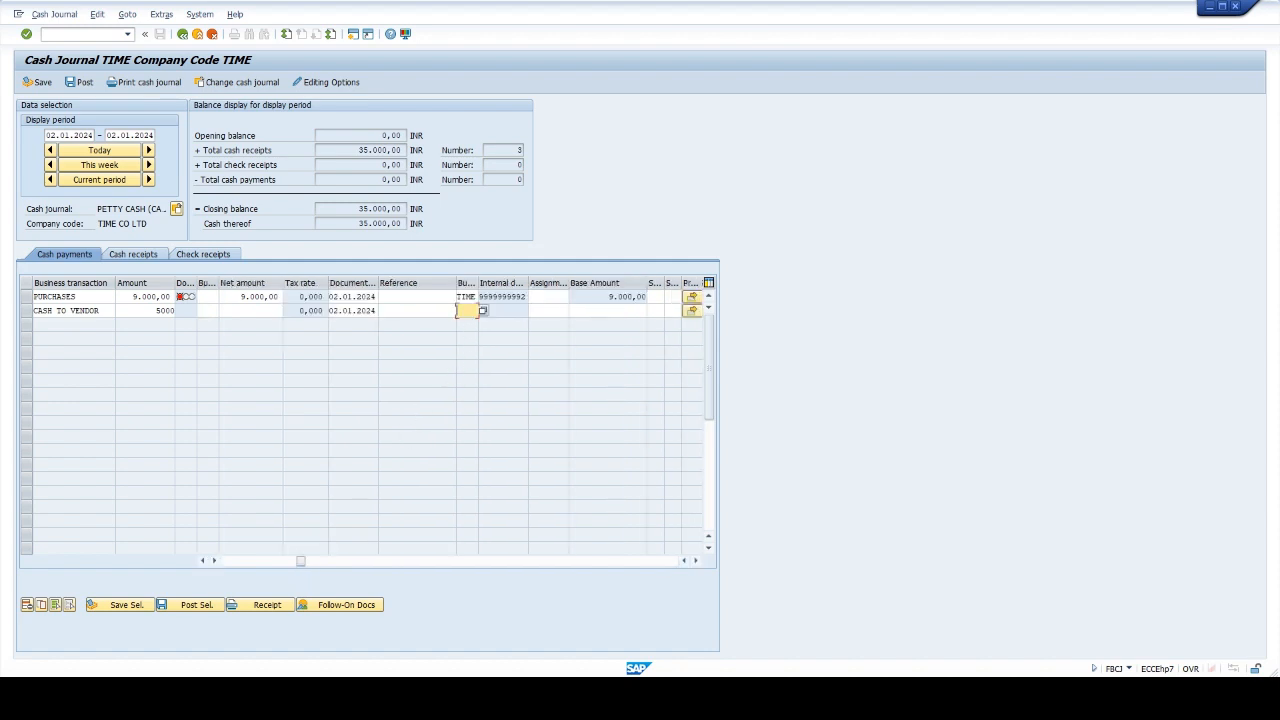
text(TIME)
key(Return)
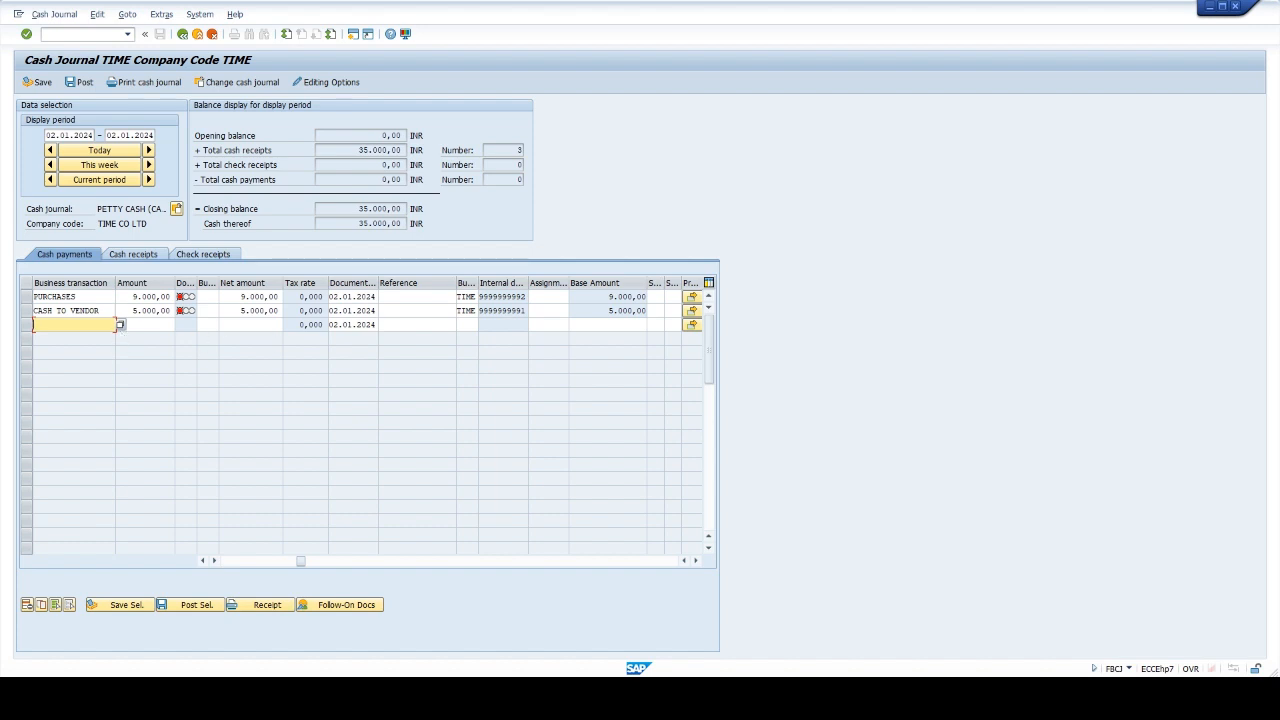
Step: Post the PURCHASES and CASH TO VENDOR payments together
click(28, 310)
ctrl+click(27, 297)
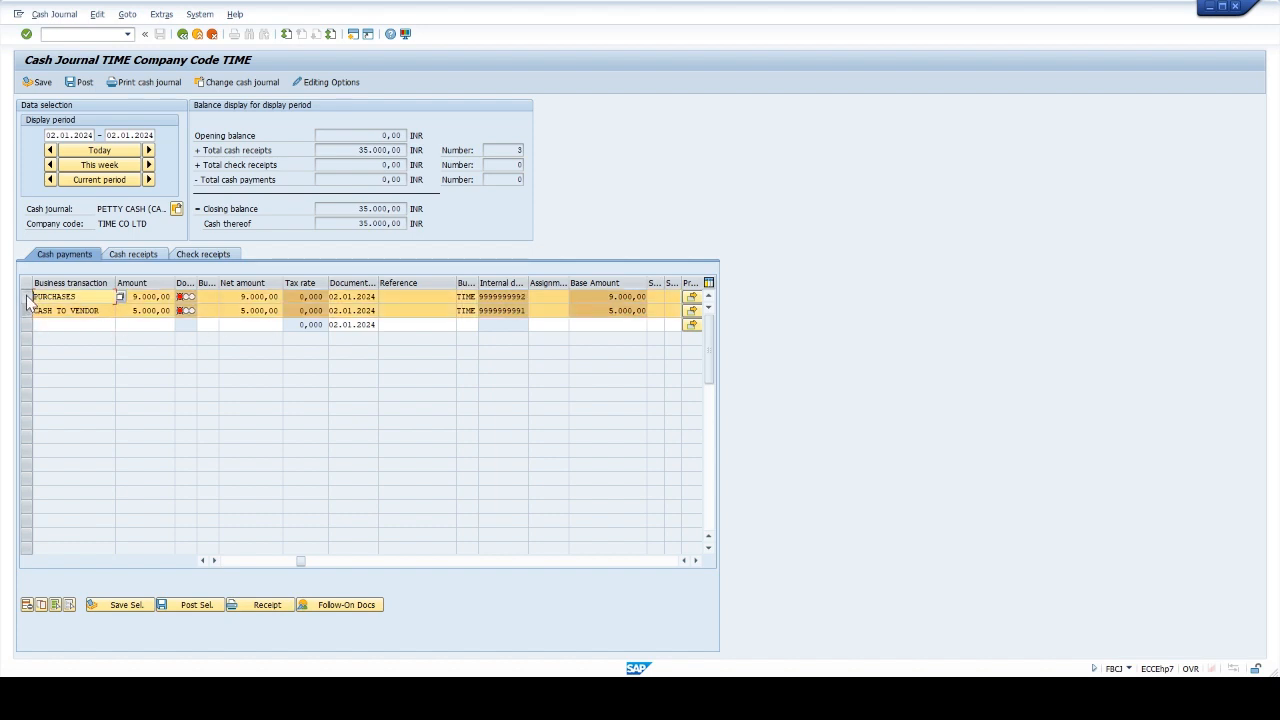
click(195, 608)
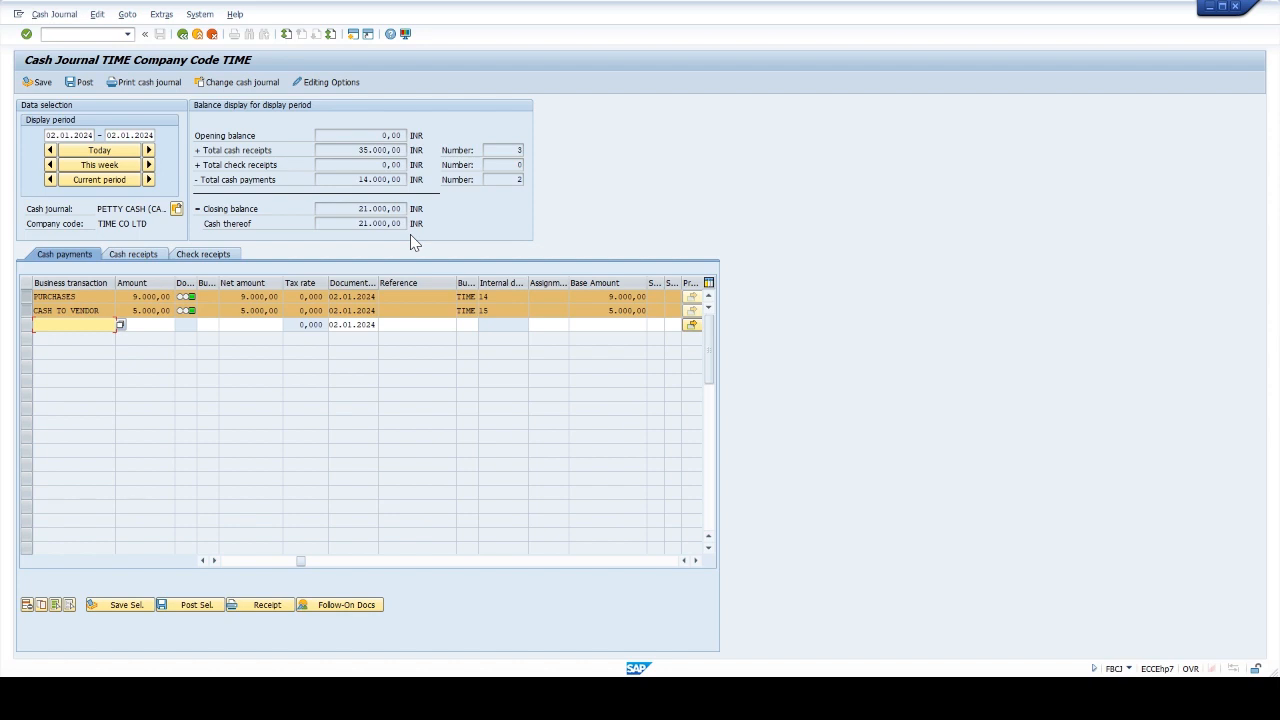
Step: Add a third cash payment line by choosing CASH TO BANK from the available business transactions
key(F4)
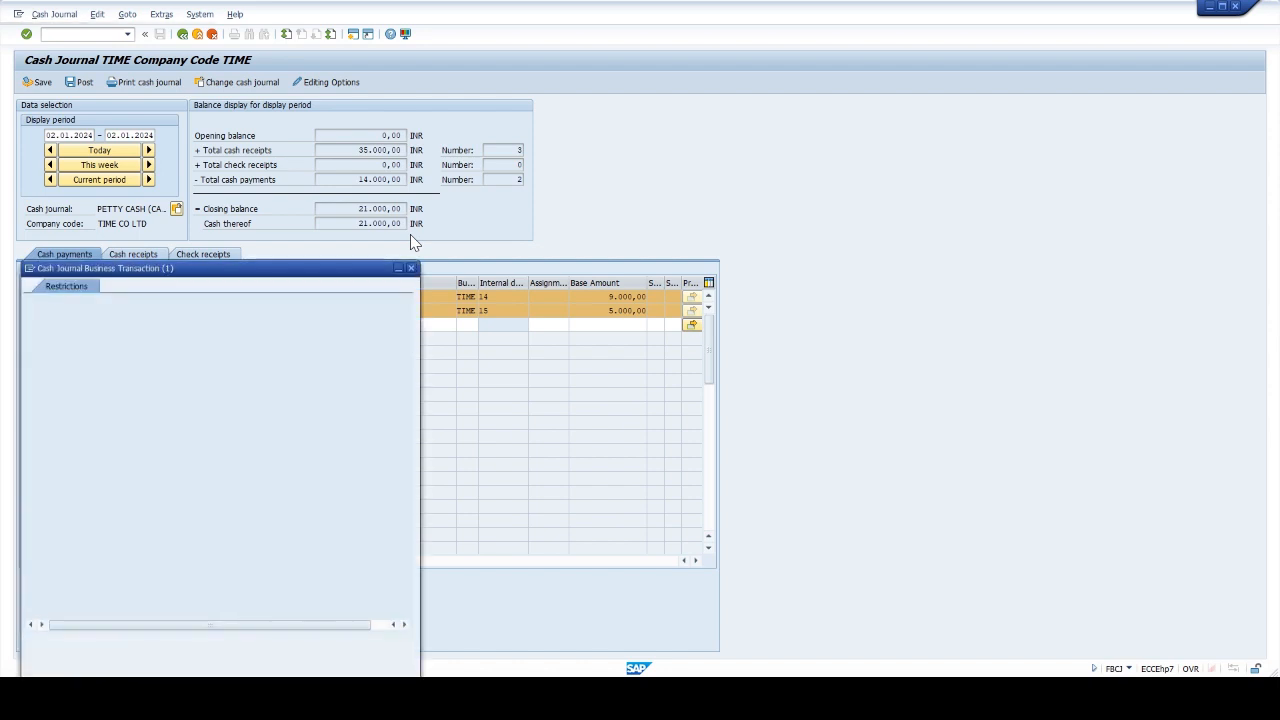
key(Return)
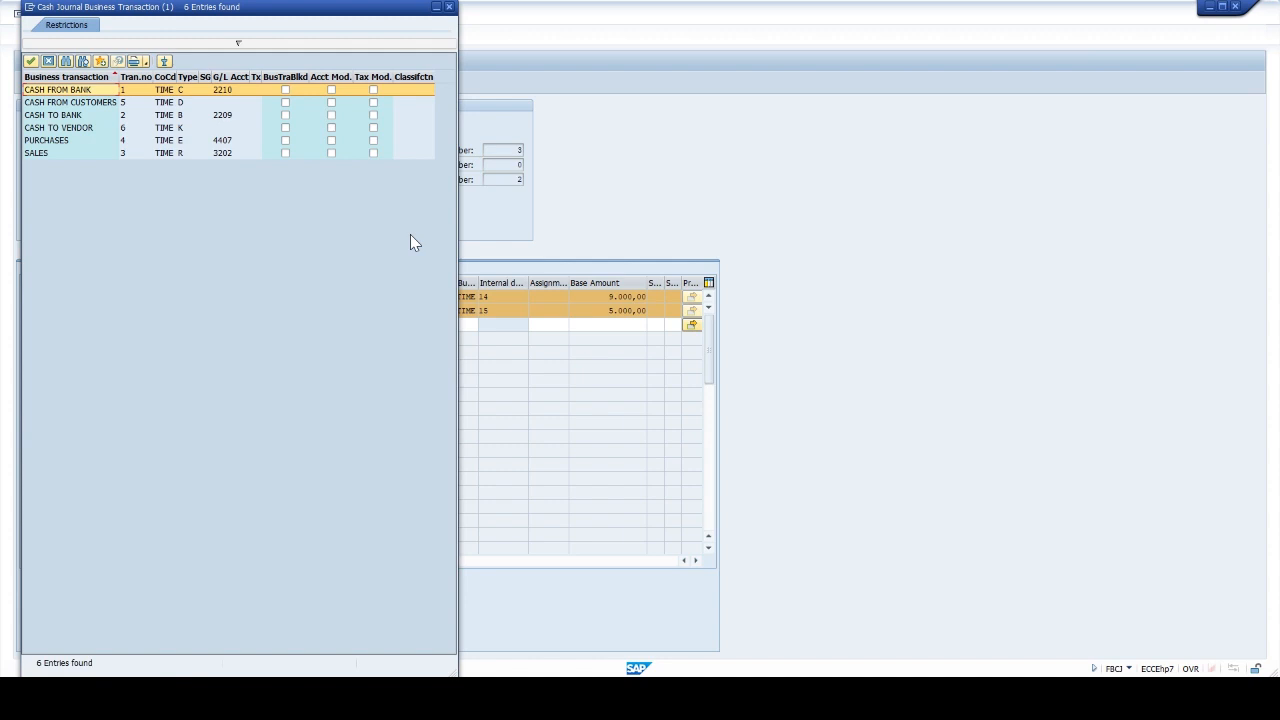
key(Down)
key(Down)
key(Return)
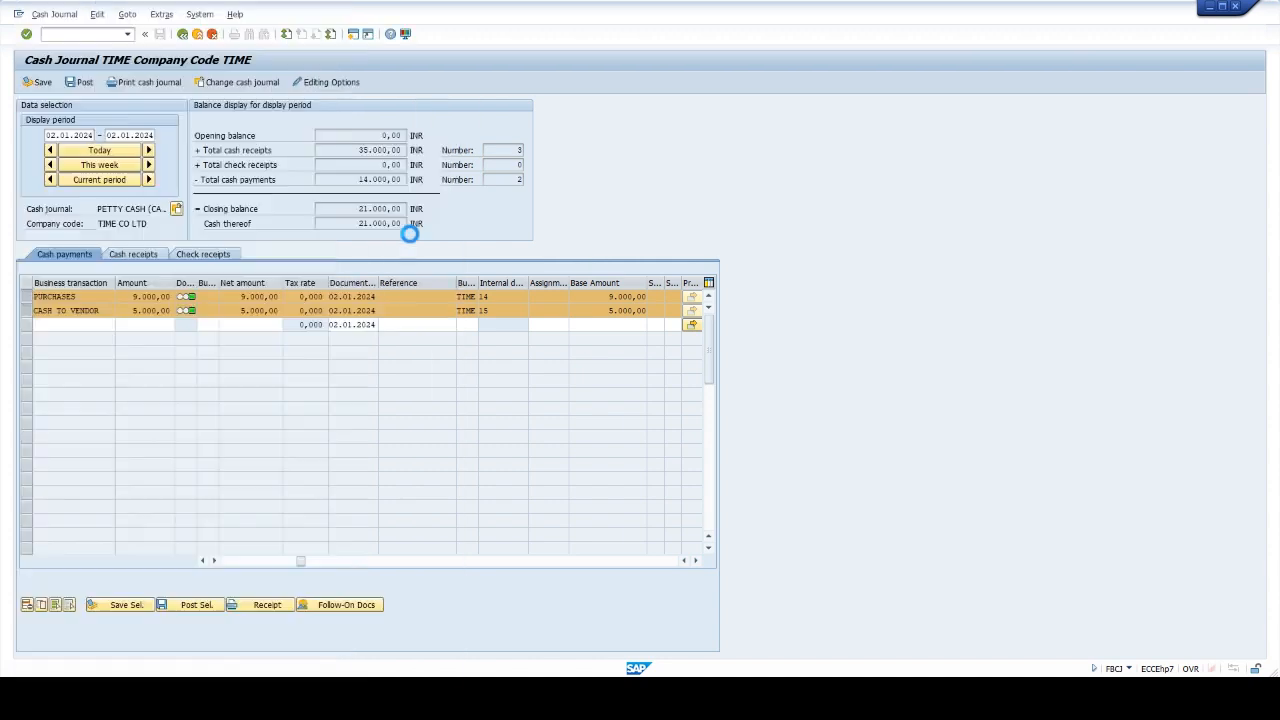
Step: Enter an amount of 21000 and business area TIME for the CASH TO BANK payment and validate the line
key(Tab)
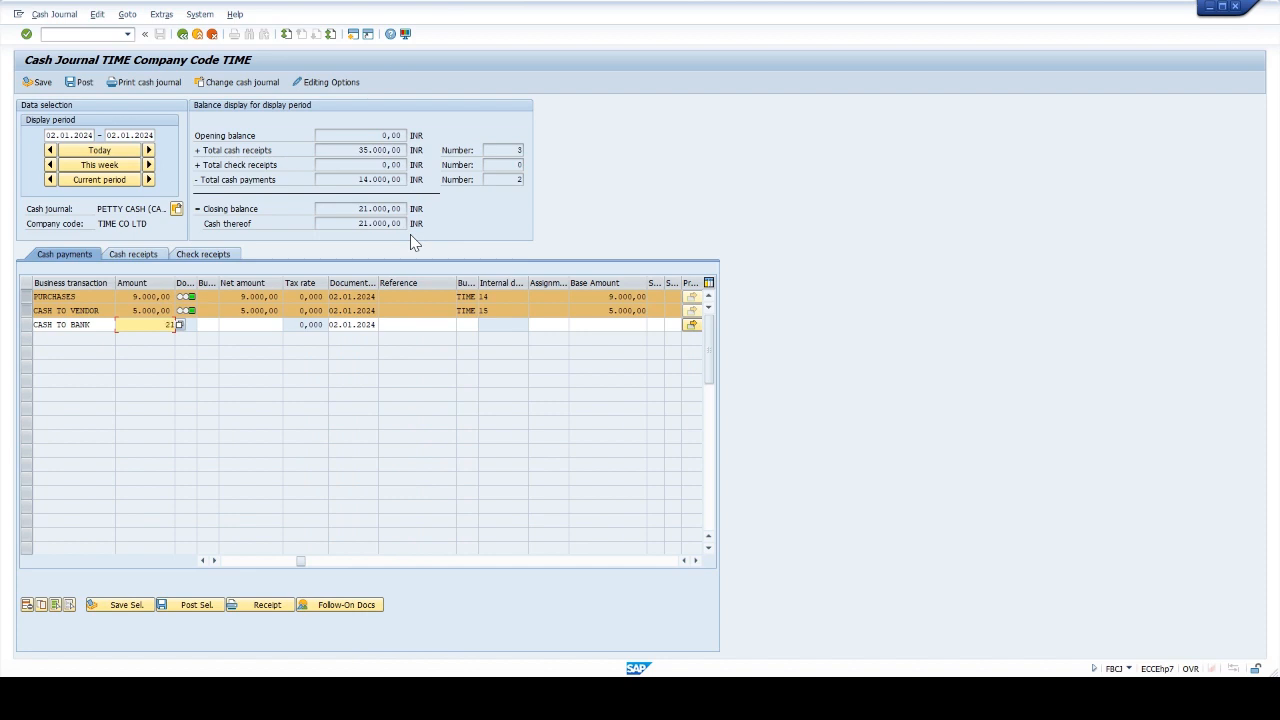
text(21000)
key(Tab)
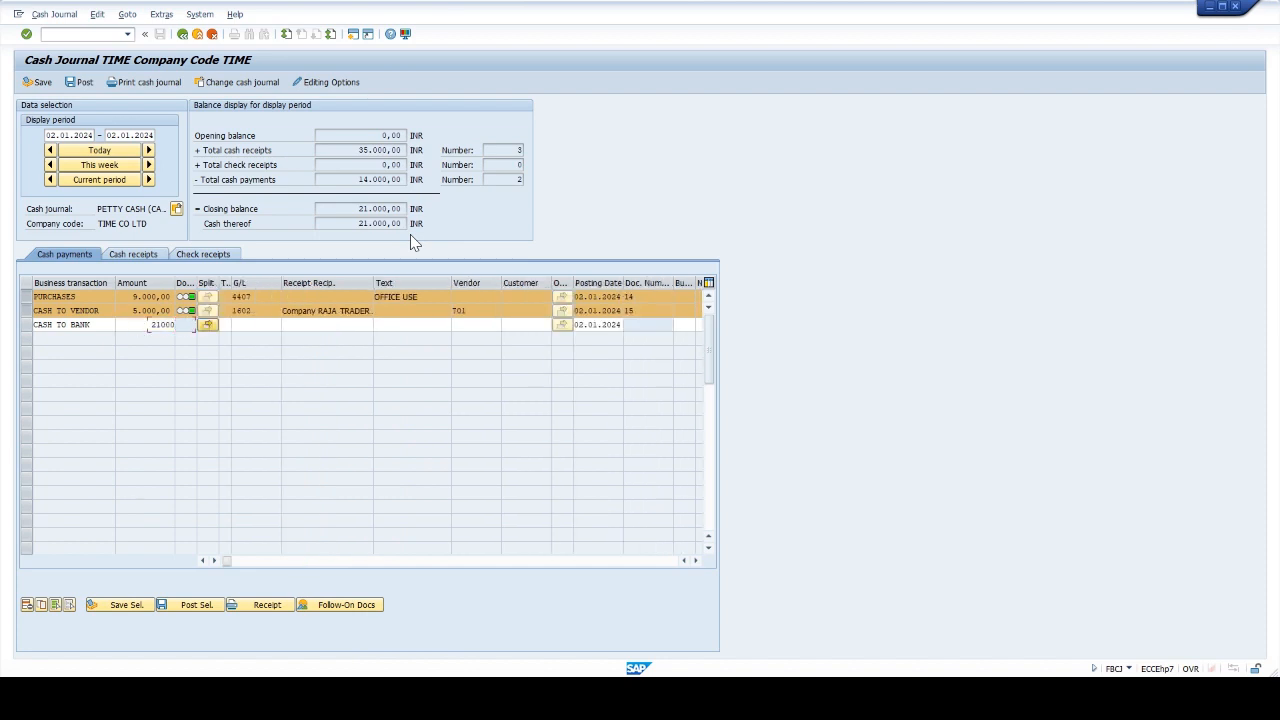
click(300, 562)
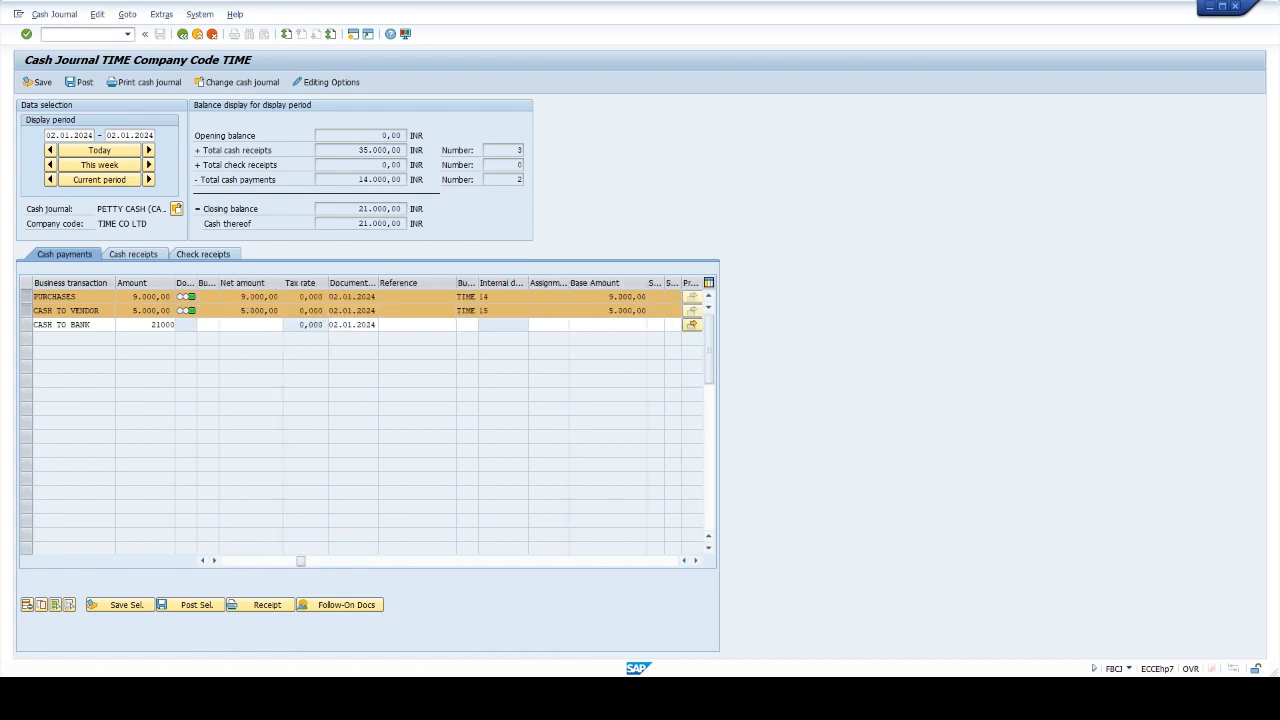
click(467, 325)
text(TIME)
key(Return)
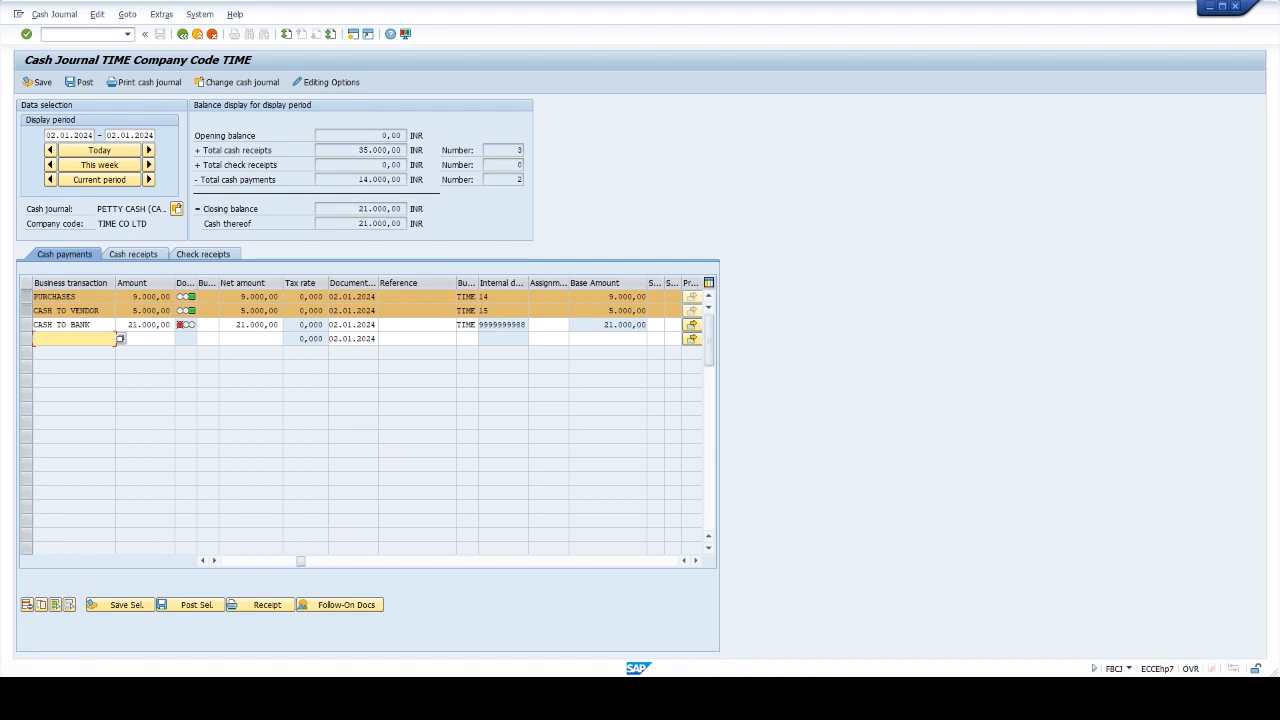
Step: Post the CASH TO BANK payment and save the cash journal
click(26, 324)
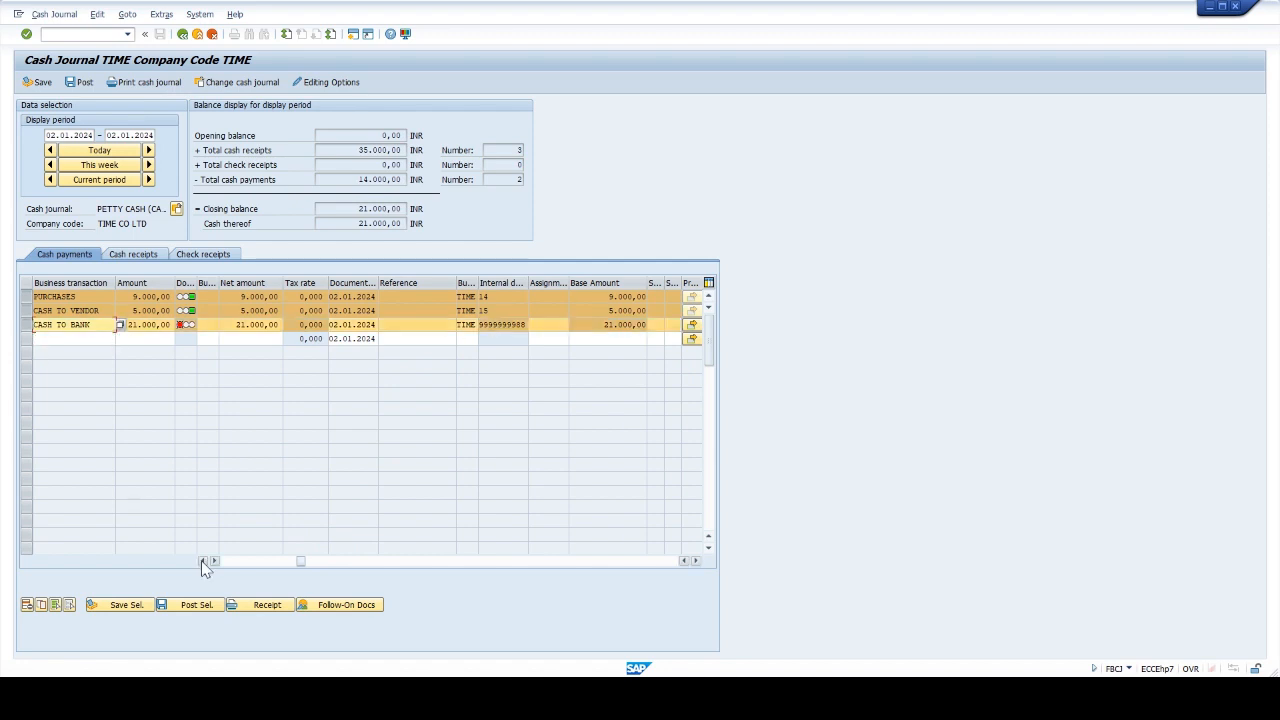
click(190, 605)
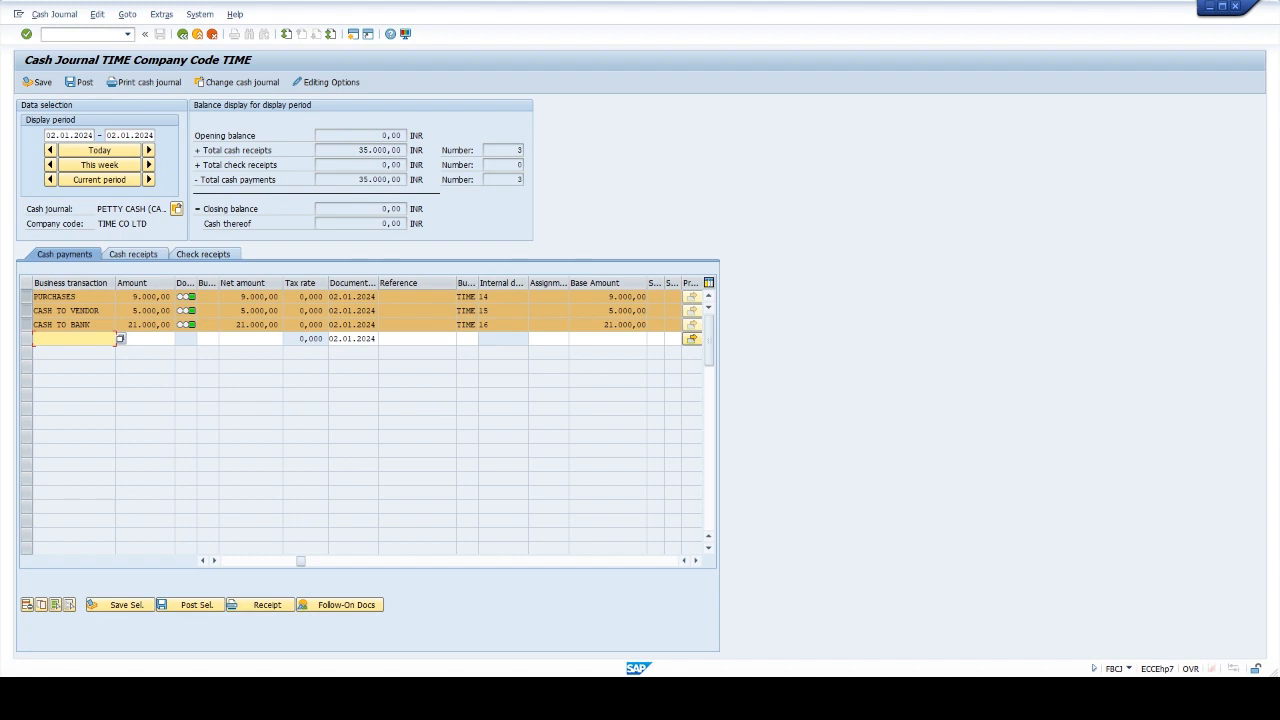
click(37, 83)
Step: Review the posted cash receipts and display the printable cash journal report for the period
click(136, 257)
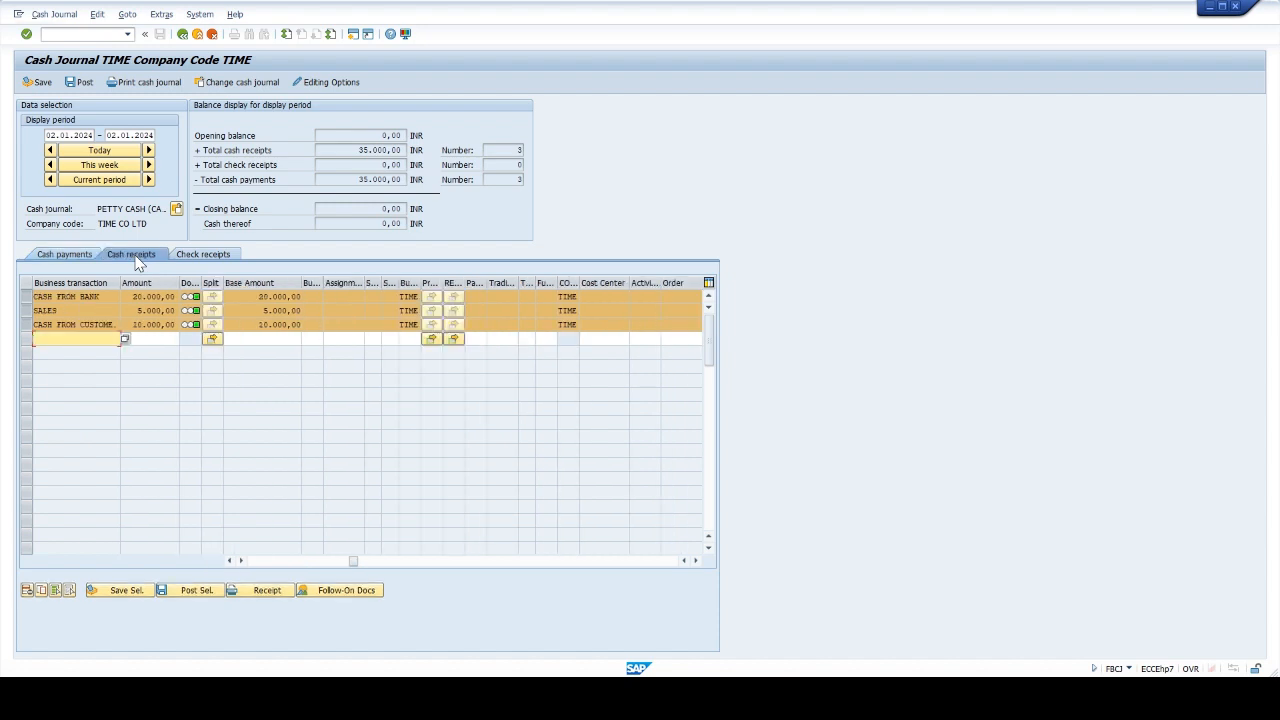
click(150, 83)
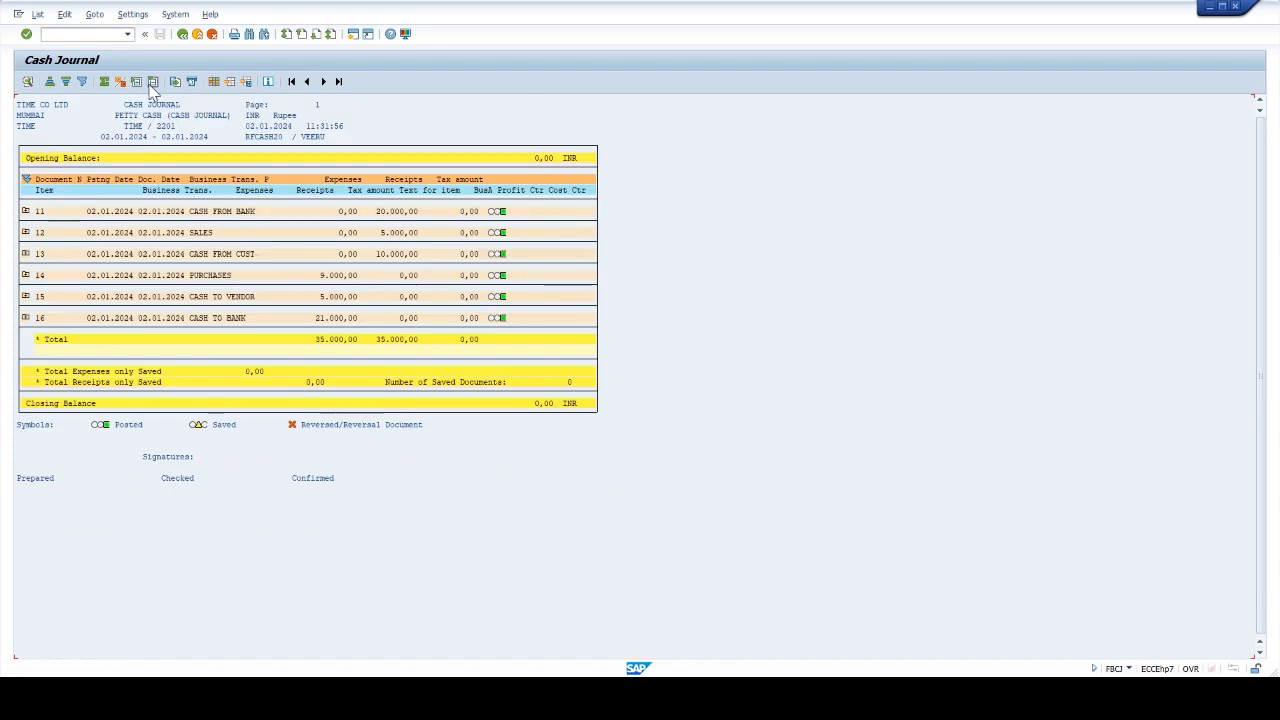